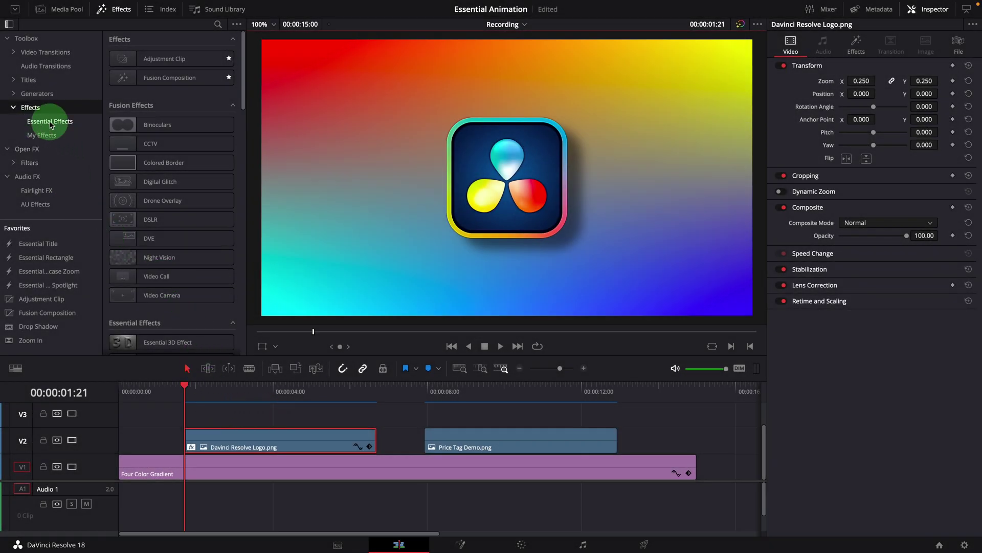
Step: Apply the Essential Animation effect to the Davinci Resolve Logo.png clip and show the effect's controls
left_click_drag(131, 80, 257, 449)
left_click_drag(192, 390, 237, 390)
left_click(281, 436)
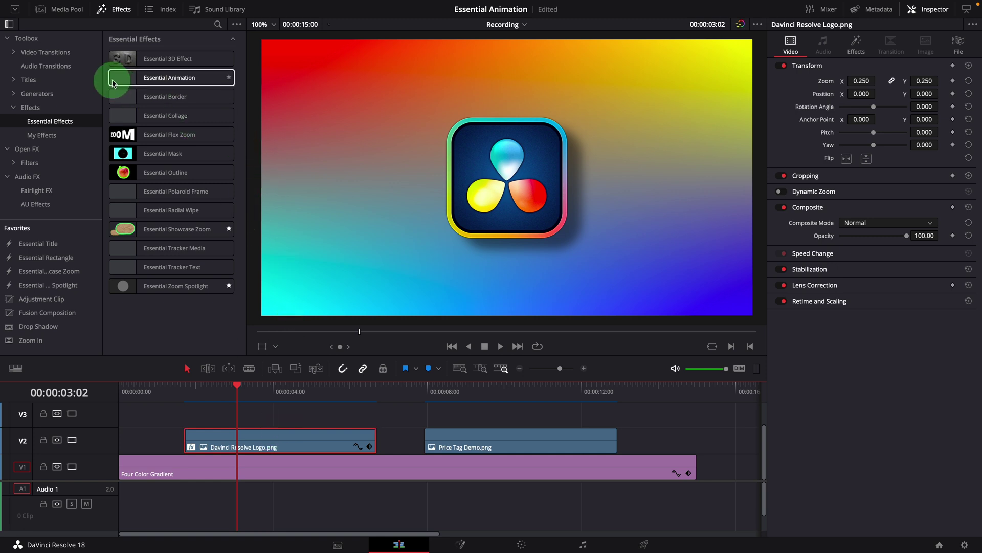
left_click(159, 81)
left_click_drag(159, 80, 463, 171)
left_click(446, 229)
left_click(856, 45)
left_click(807, 69)
left_click(790, 121)
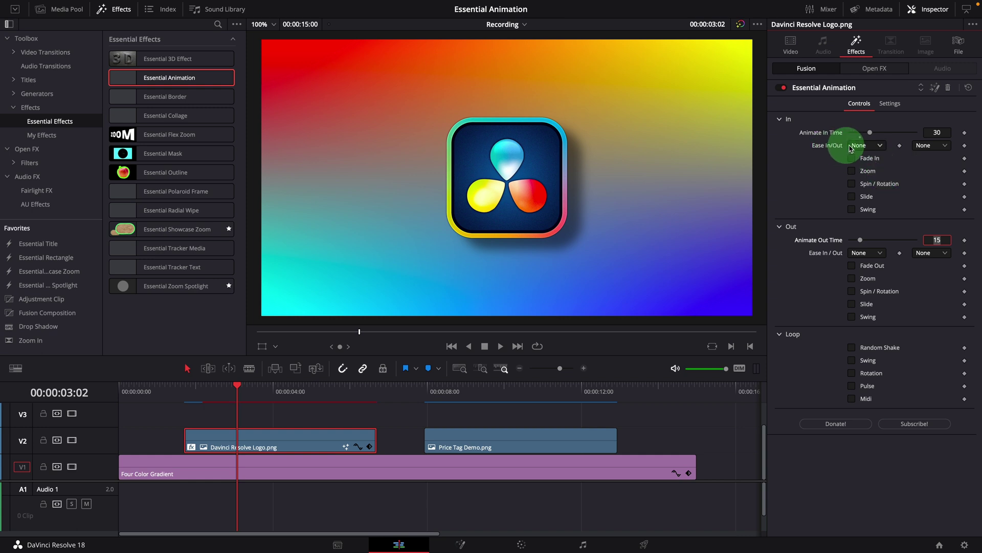
left_click(884, 147)
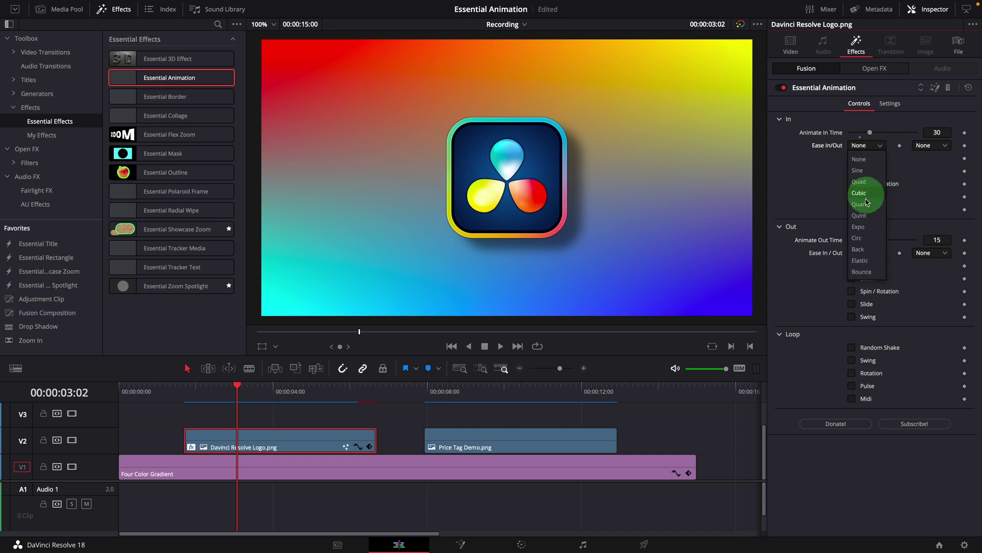
left_click(952, 148)
left_click(945, 149)
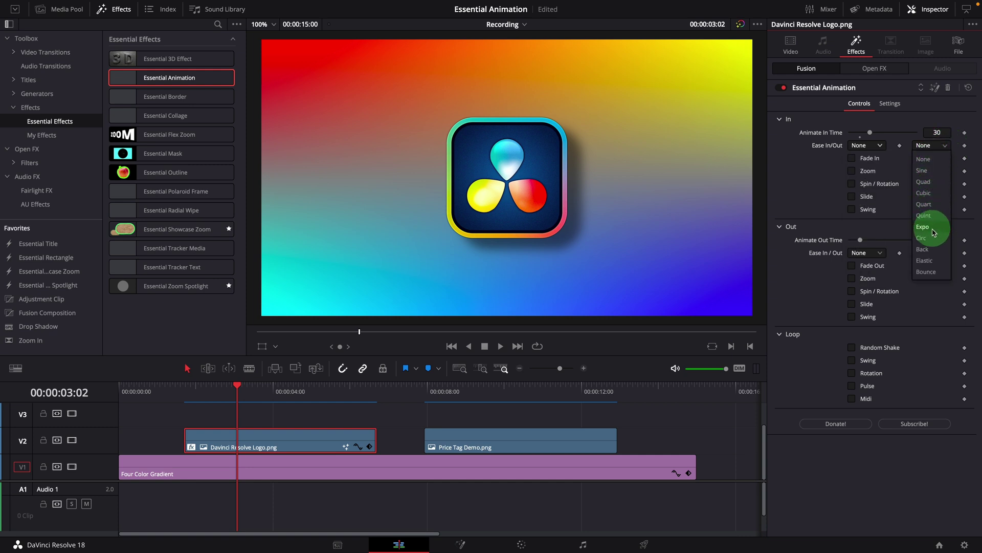
Step: Enable Fade In for the logo's In animation and play it back from the start of the clip
left_click(885, 220)
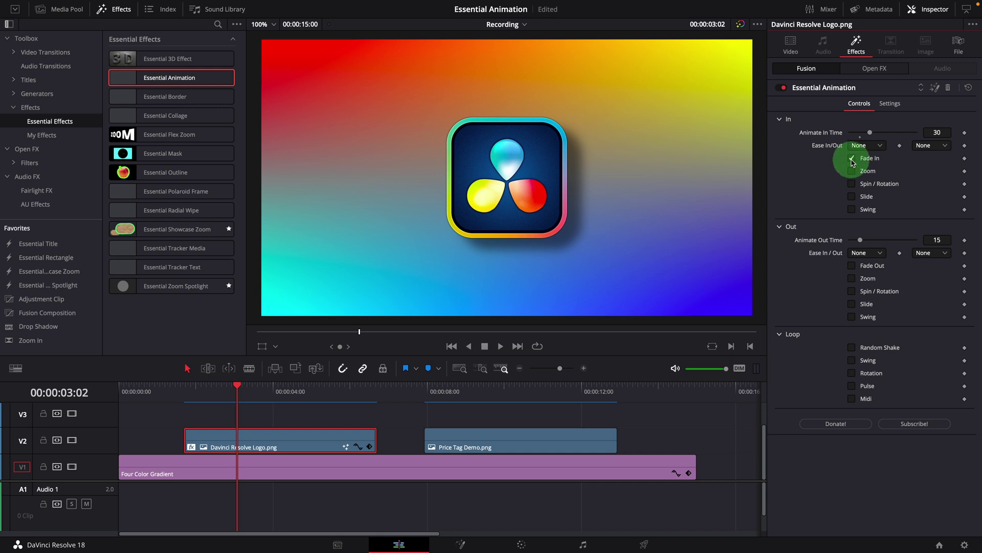
left_click(184, 390)
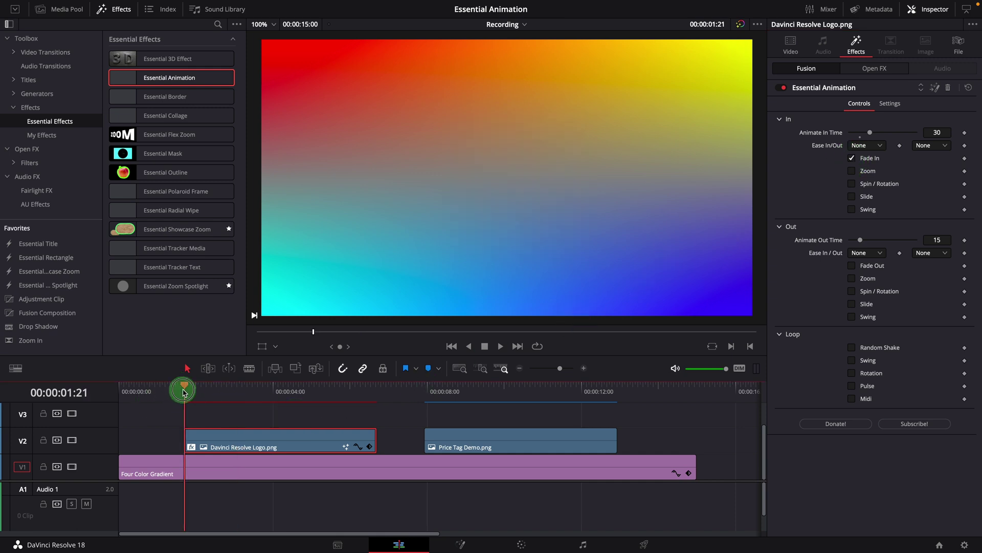
key("space")
left_click(179, 390)
left_click(179, 389)
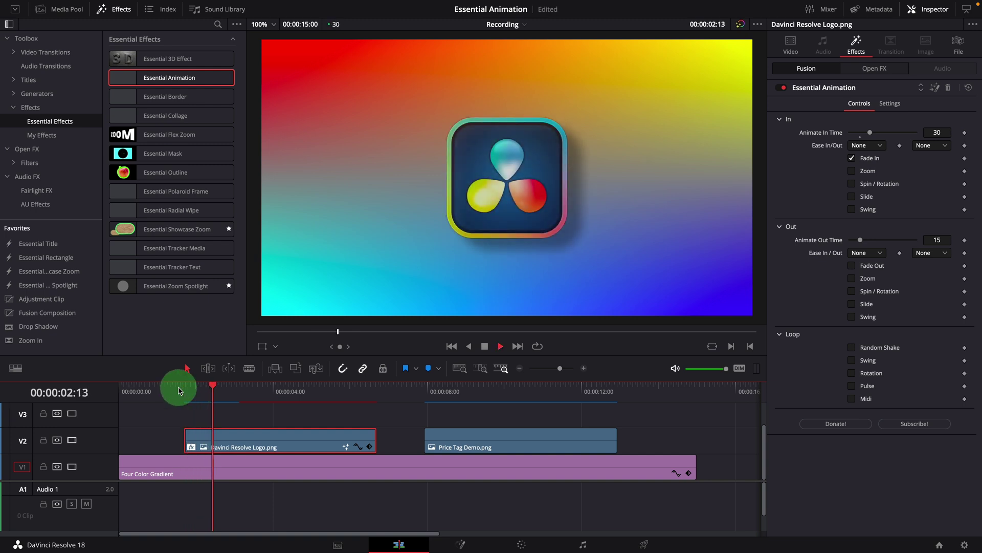
key("space")
Step: Swap Fade In for Zoom in the logo's In animation and preview the zoom from the clip's start
left_click(852, 158)
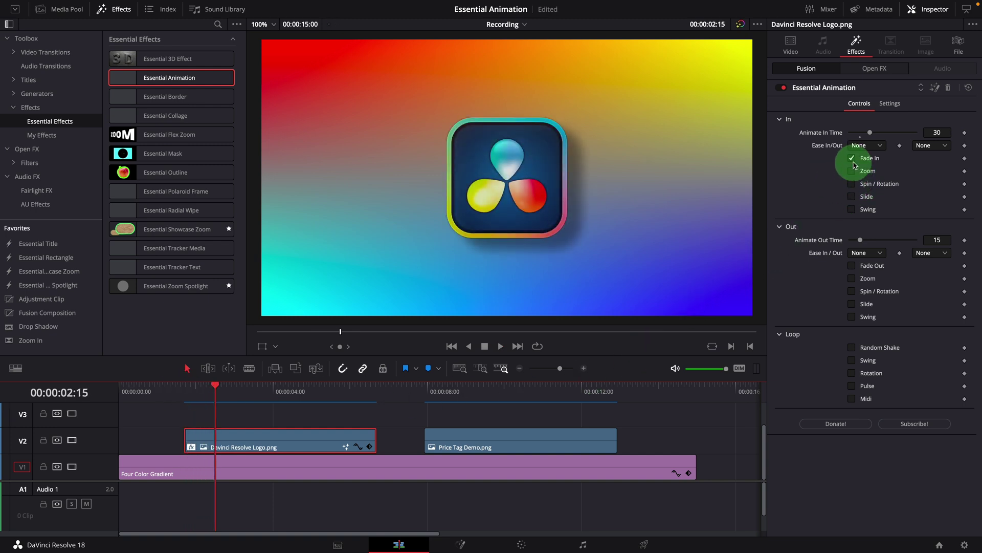
left_click(852, 171)
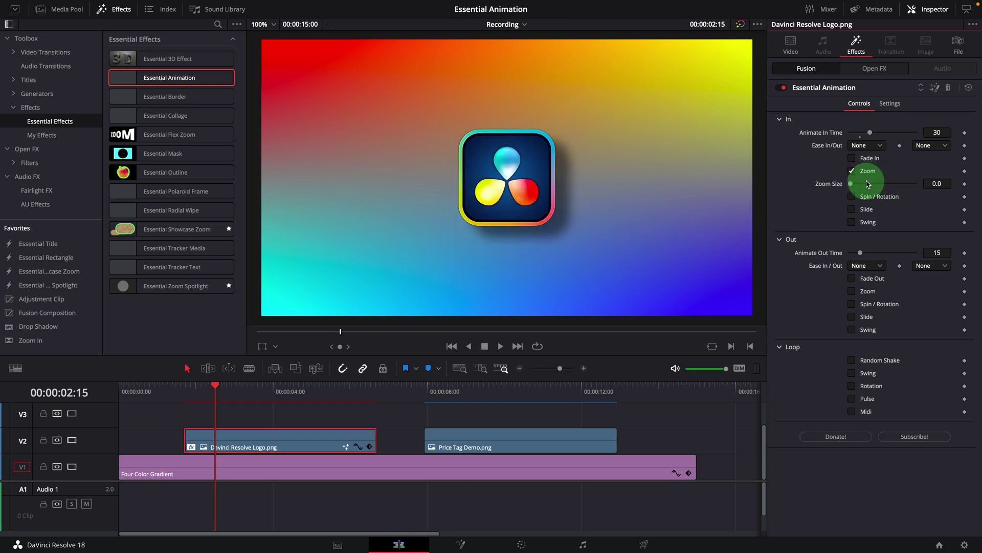
left_click(184, 391)
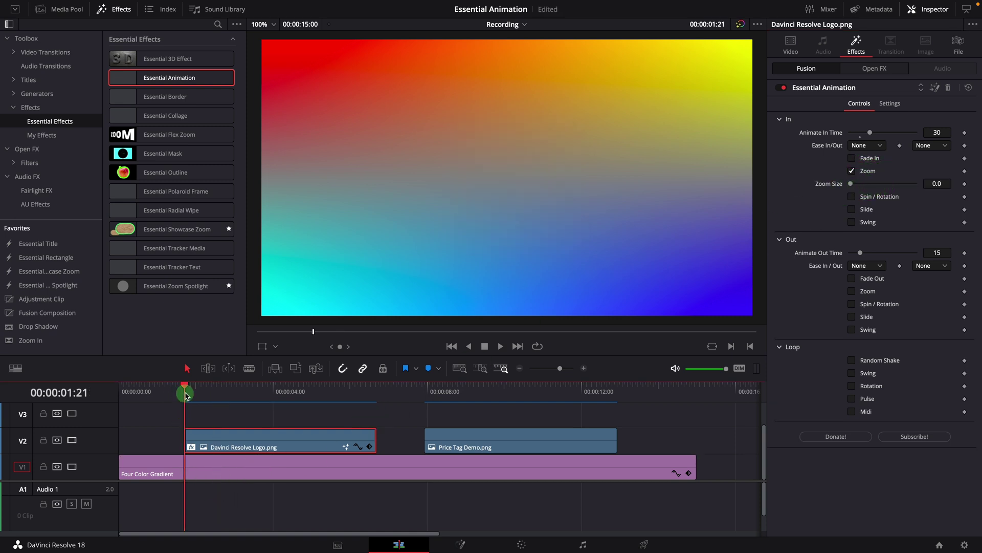
key("space")
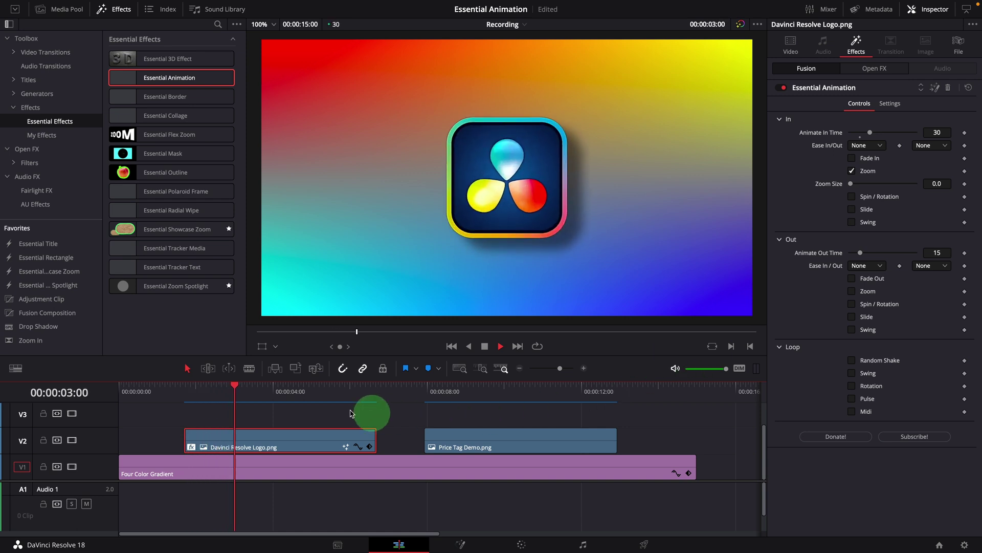
left_click(176, 392)
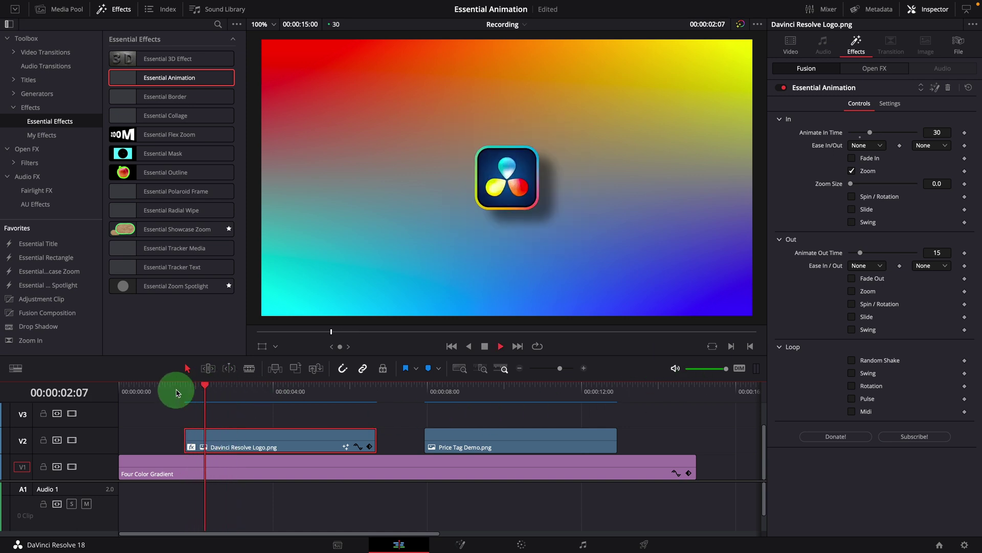
left_click(177, 391)
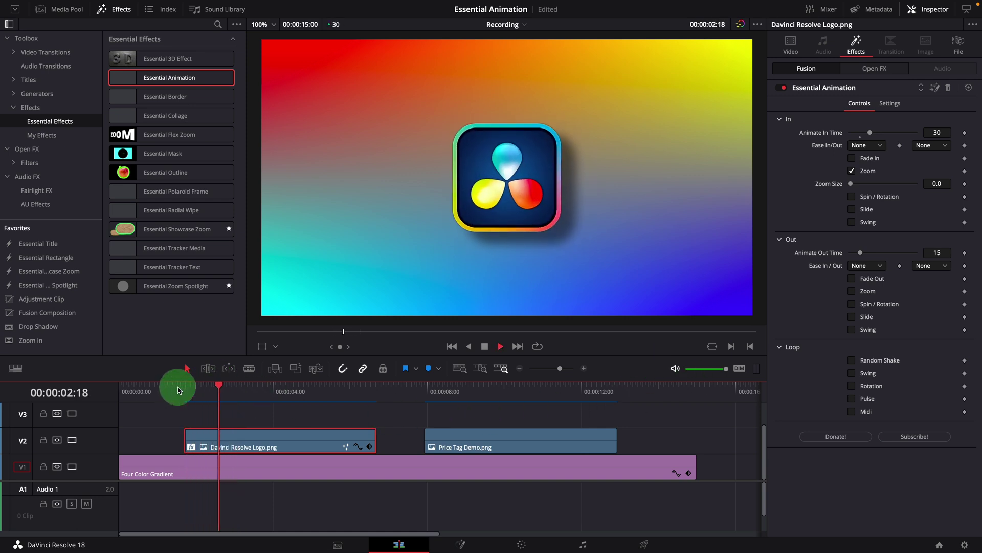
Step: Raise the In animation's Zoom Size to 10.0 and play the logo's entrance
key("space")
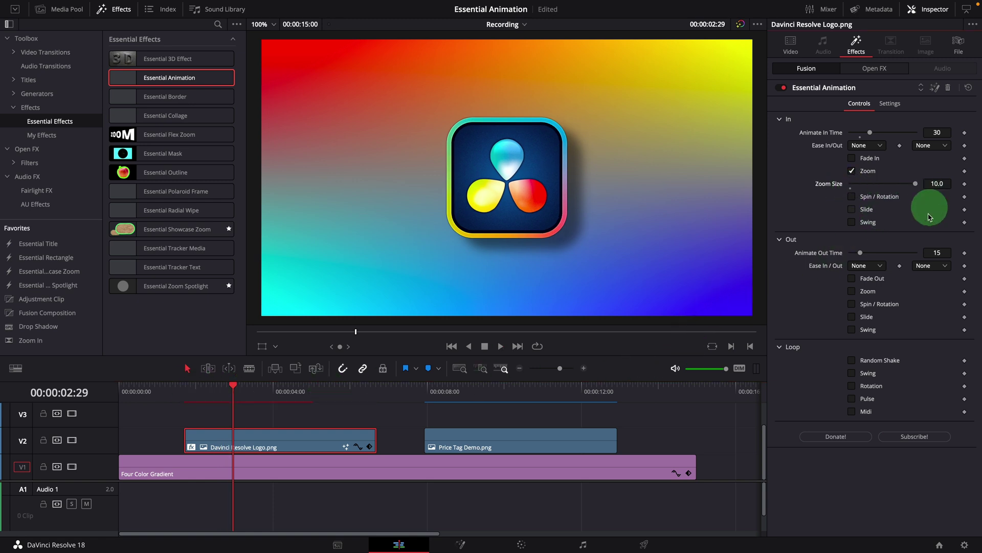
left_click(175, 387)
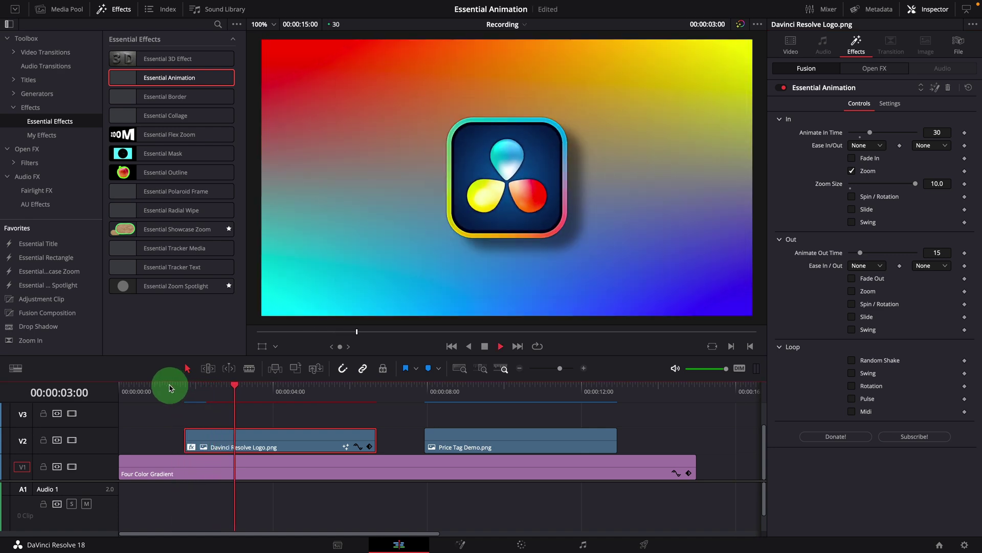
left_click(170, 388)
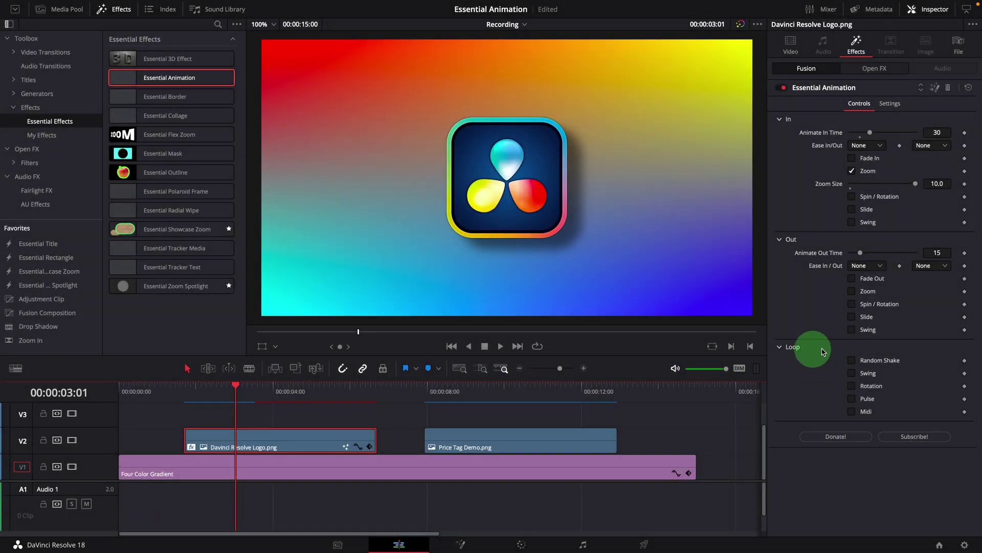
Step: Swap Zoom for Spin / Rotation in the logo's In animation and preview the spin
left_click(866, 173)
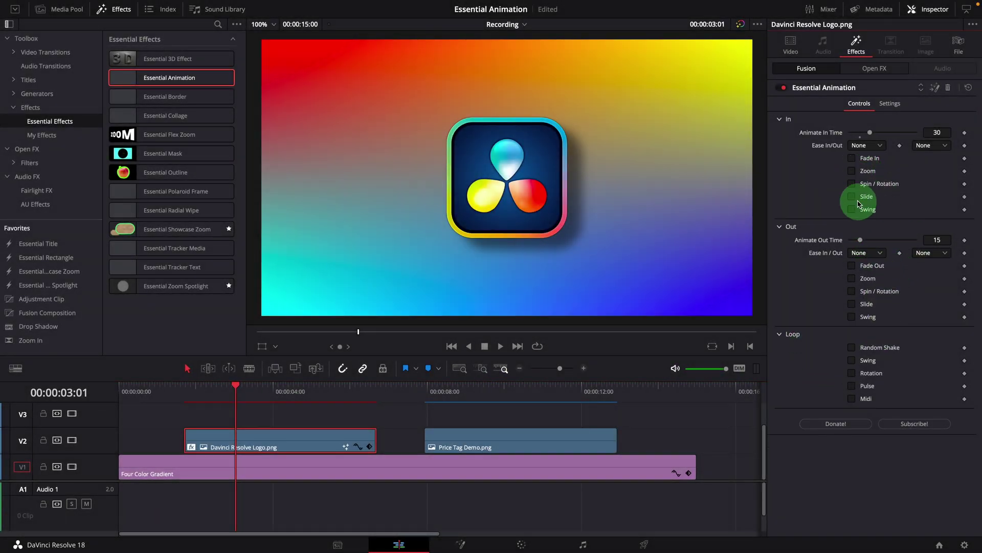
left_click(851, 184)
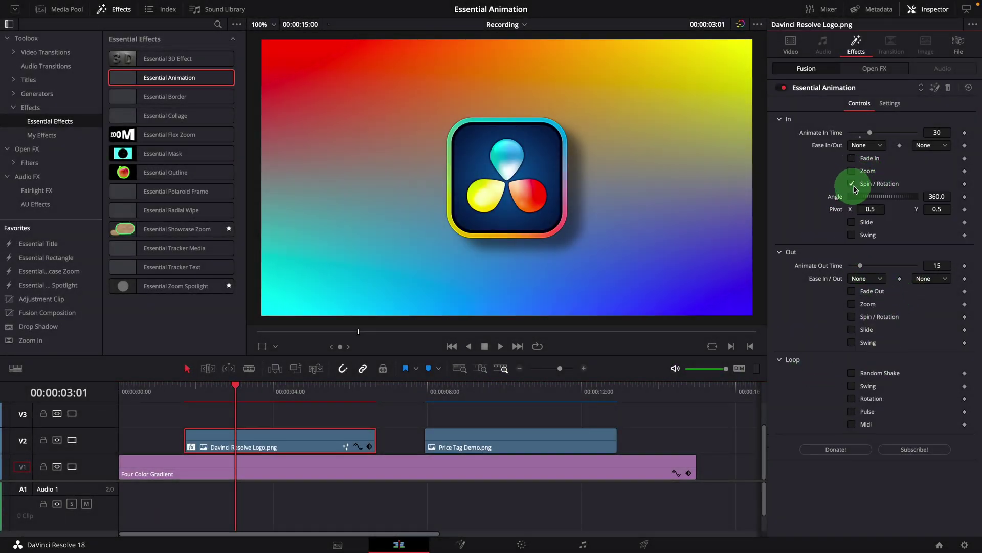
left_click(186, 397)
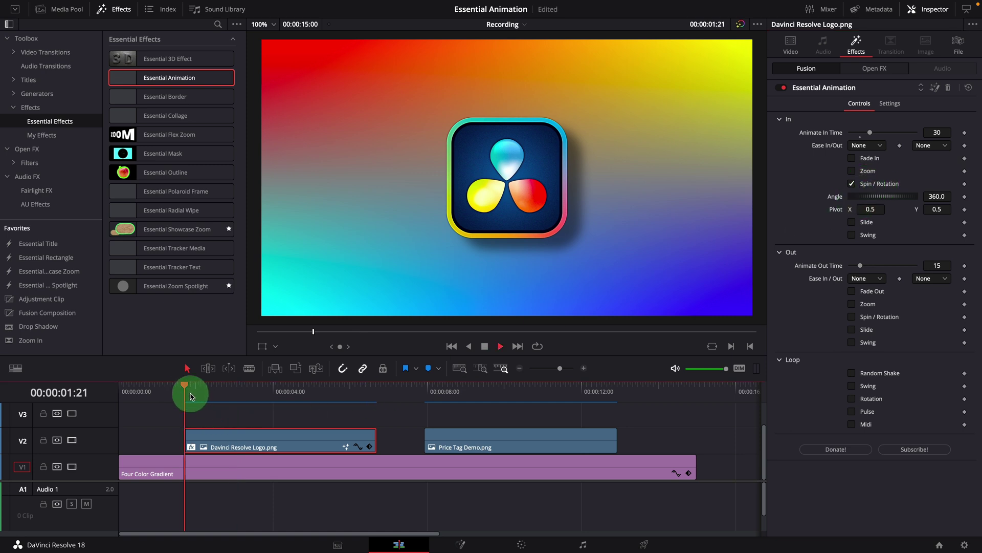
key("space")
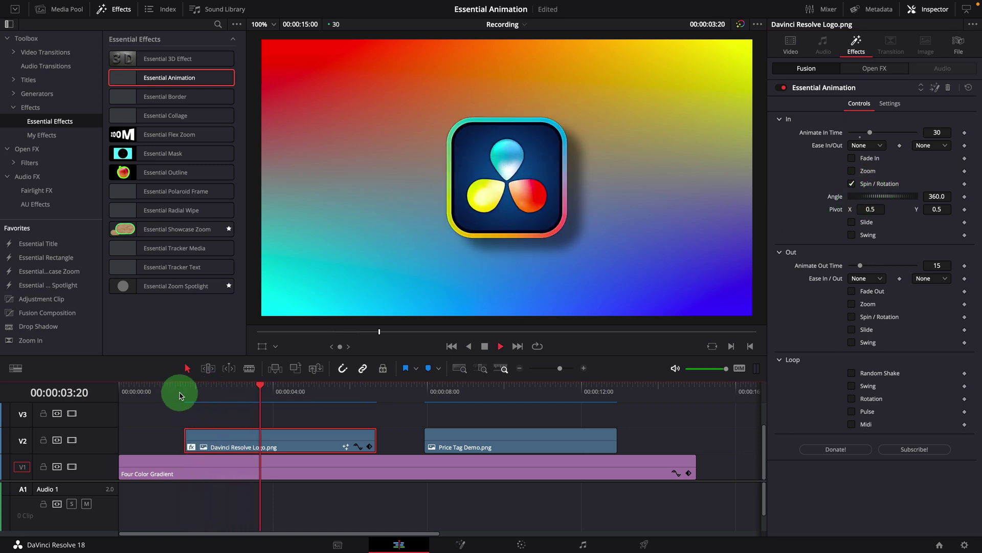
left_click(182, 397)
key("space")
left_click(352, 372)
Step: Set the In spin's Angle to 120.0 and play the logo's entrance
left_click_drag(941, 198, 857, 207)
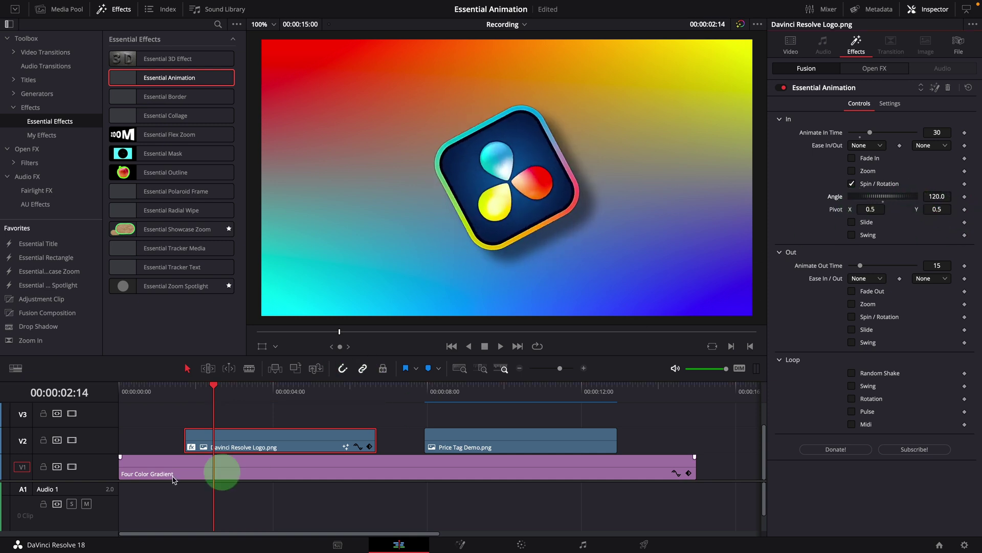
left_click(174, 395)
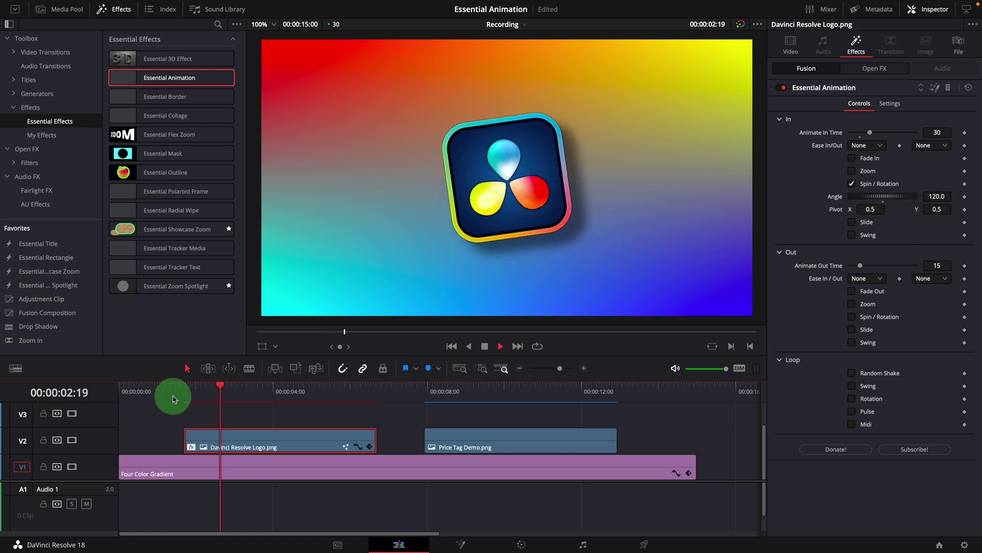
key("space")
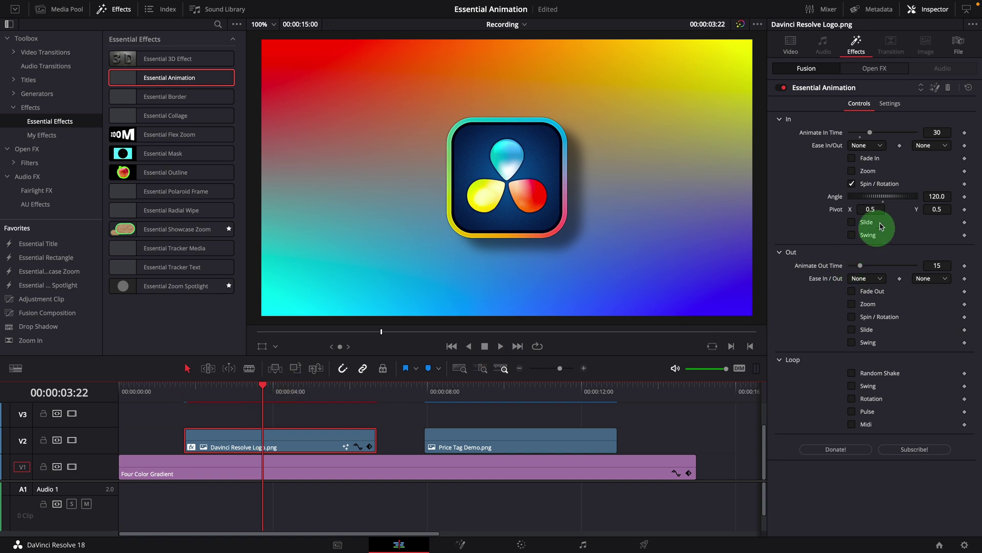
Step: Reverse the In spin by setting its Angle to -120.0, and preview the logo's entrance
left_click_drag(901, 199, 877, 200)
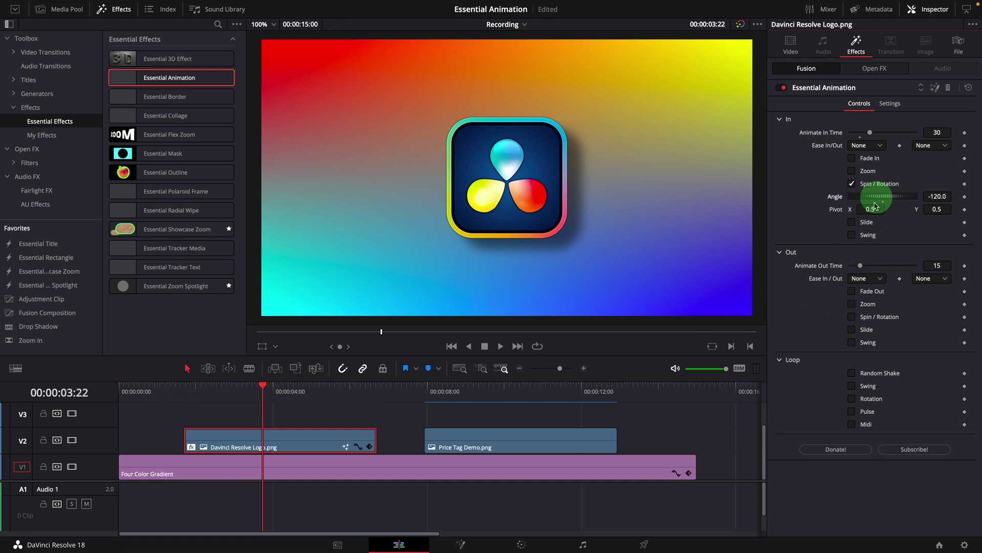
left_click(174, 389)
key("space")
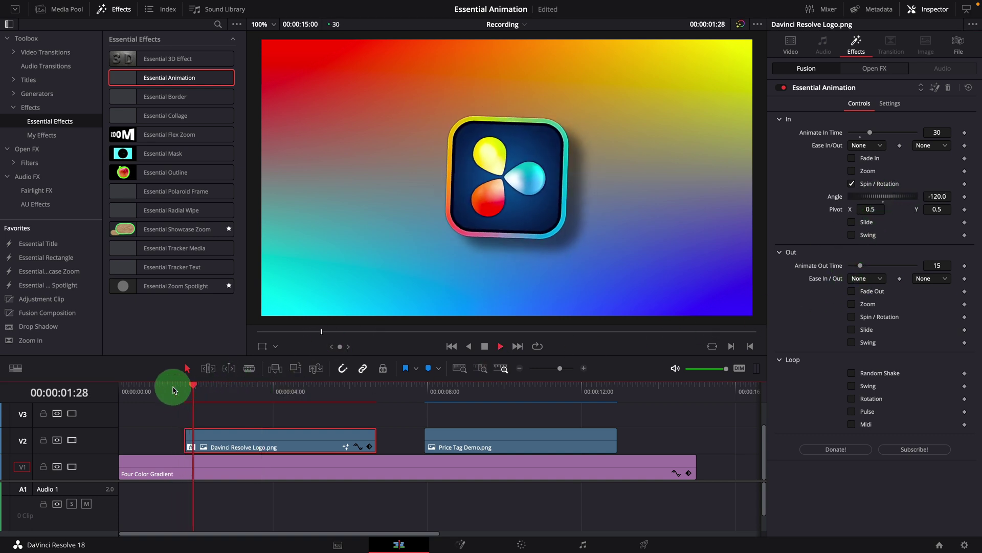
left_click(175, 389)
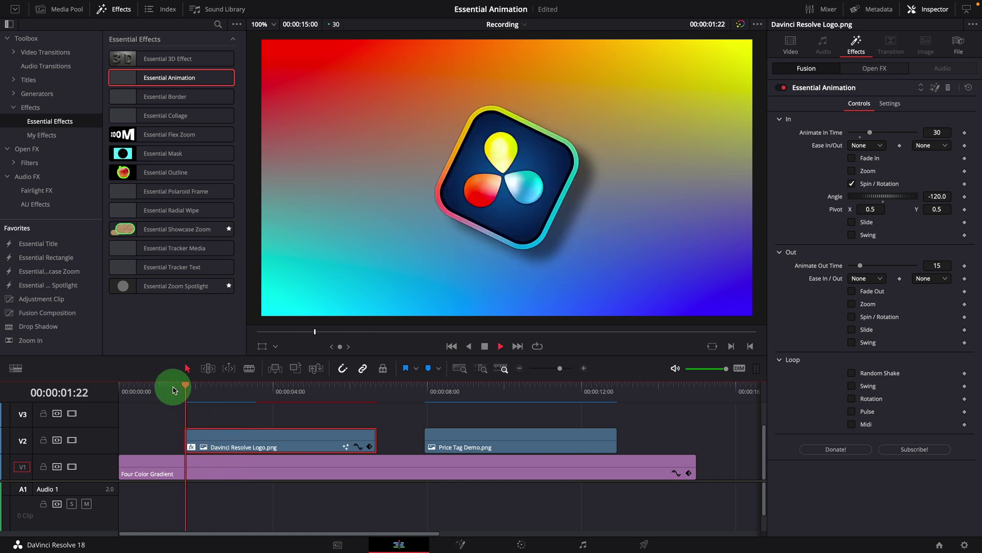
key("space")
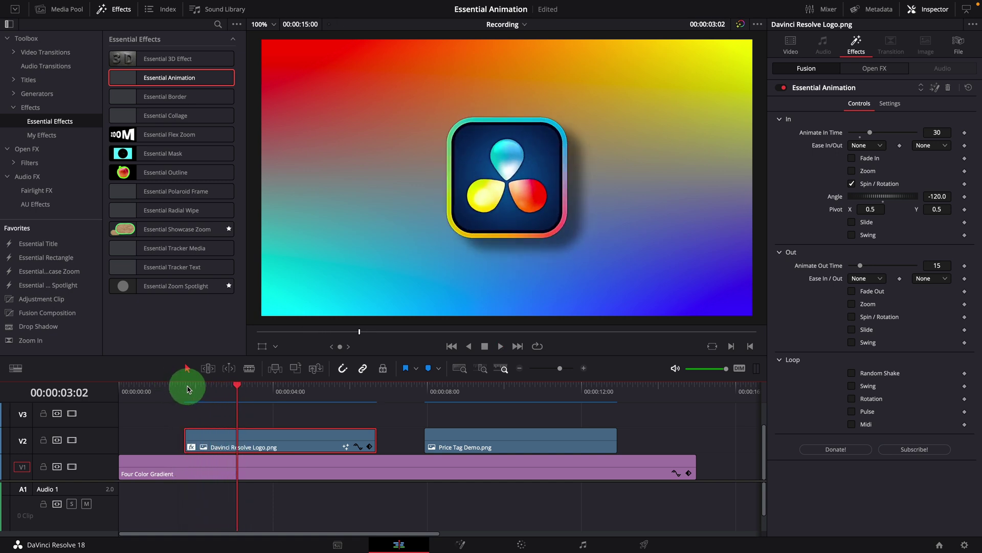
Step: Move the In spin's Pivot X to 0.913 and play the logo swinging in from outside the frame
left_click(185, 389)
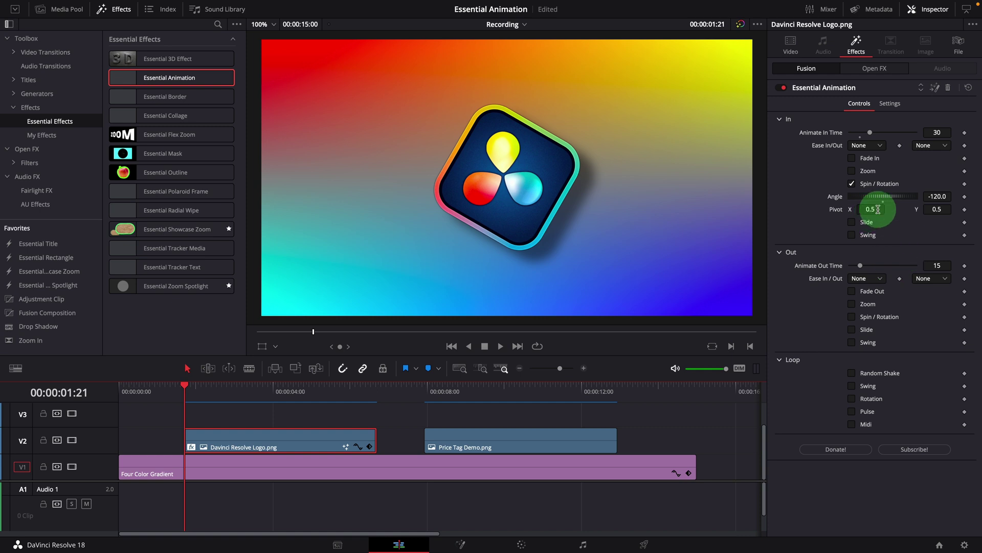
left_click_drag(878, 209, 857, 212)
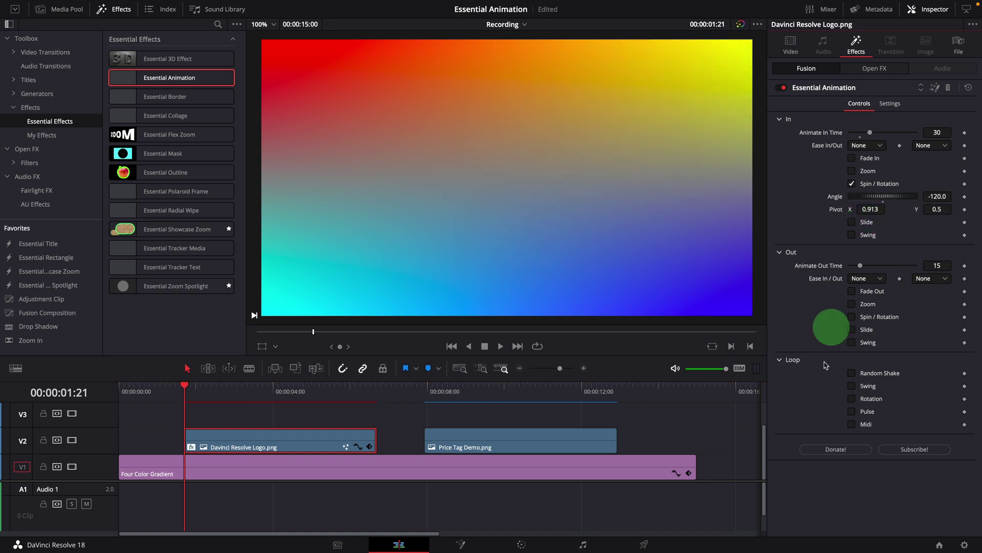
left_click(169, 387)
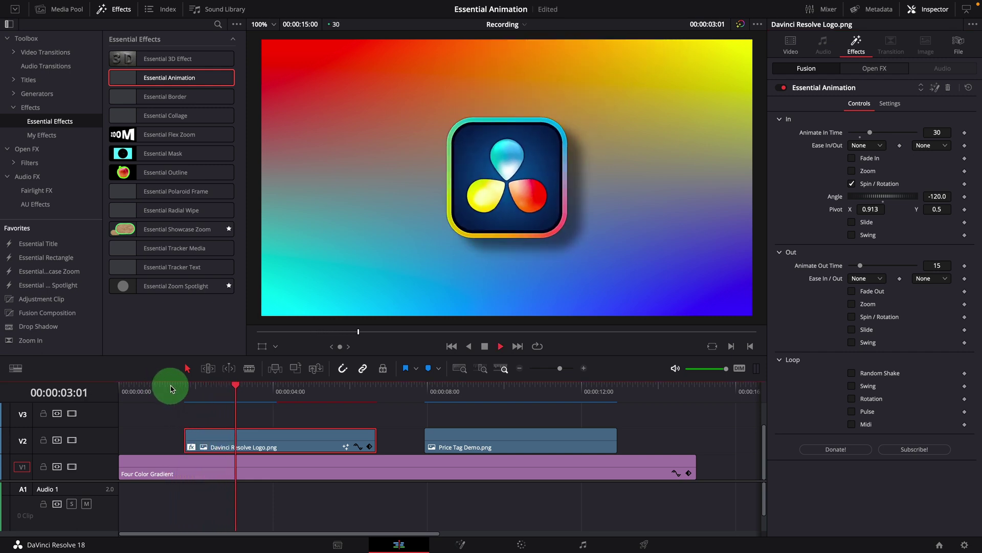
left_click(173, 388)
key("space")
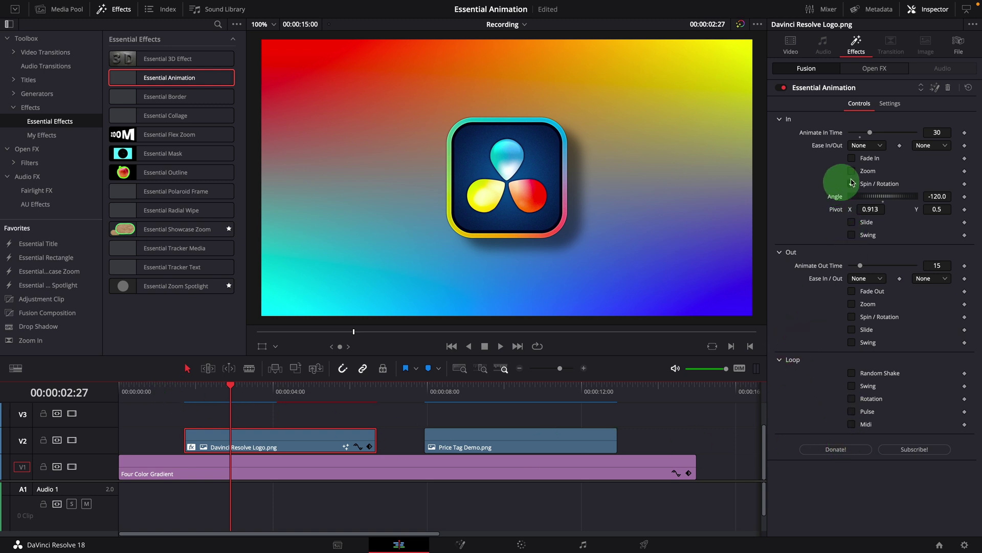
Step: Set the In animation's ease-out curve to Elastic and play it from just before the logo clip
left_click(934, 145)
left_click(934, 260)
left_click(165, 384)
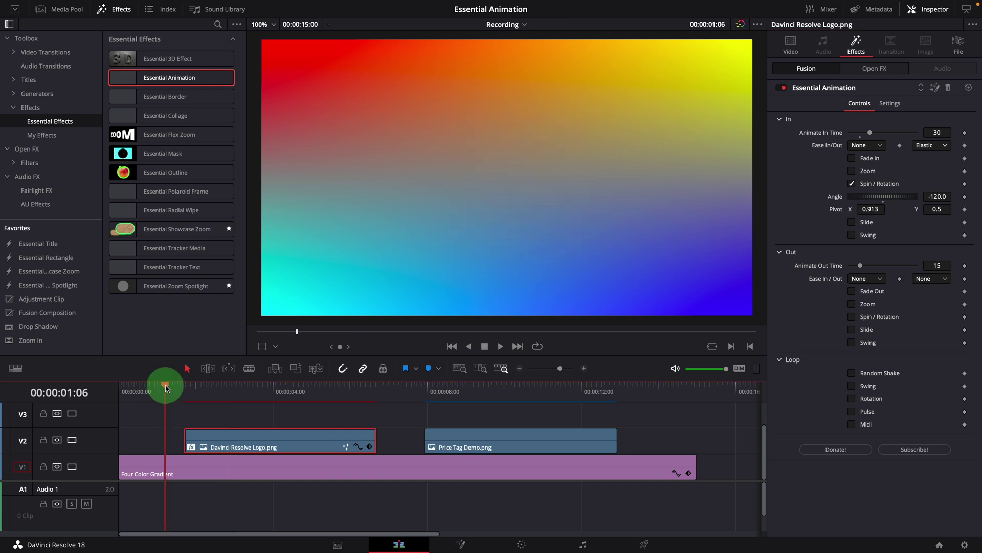
left_click(170, 385)
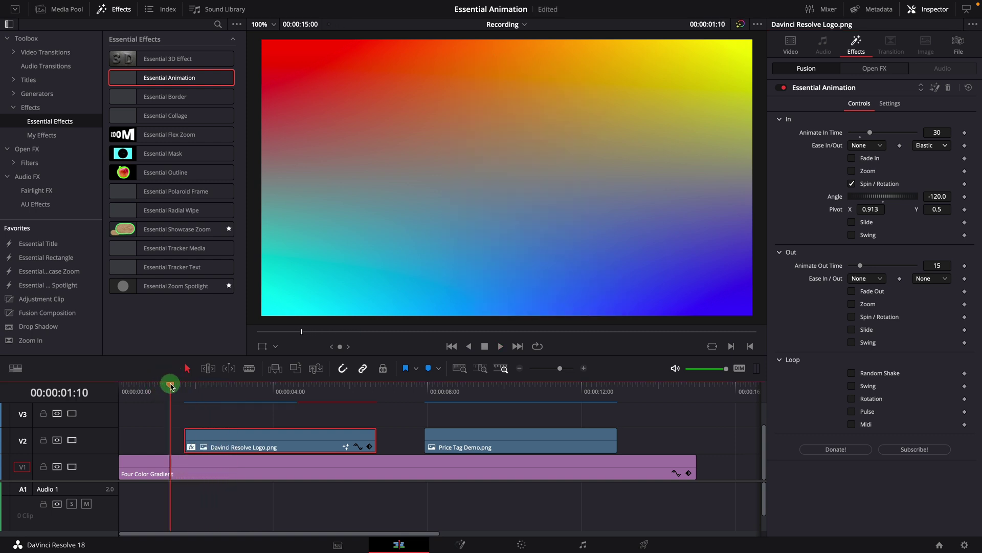
key("space")
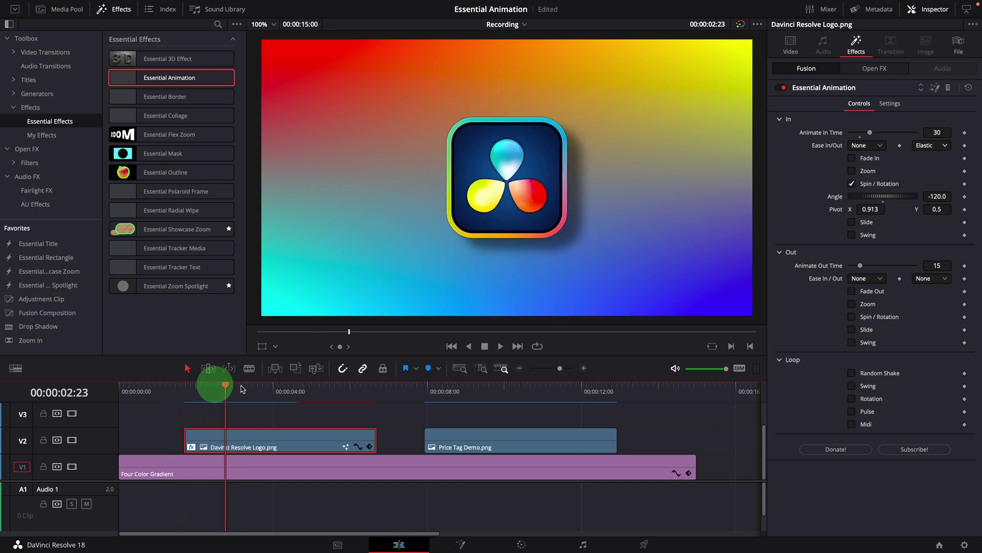
Step: Set the In animation's ease-out curve to Bounce
left_click(944, 145)
left_click(926, 268)
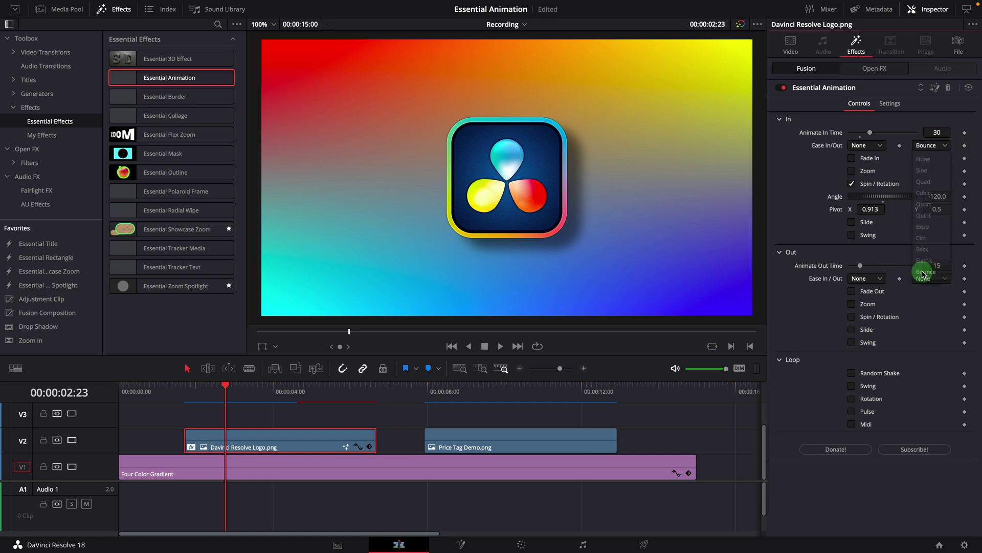
Step: Play the logo's bouncing spin entrance from just before the logo clip and replay it
left_click(184, 387)
key("space")
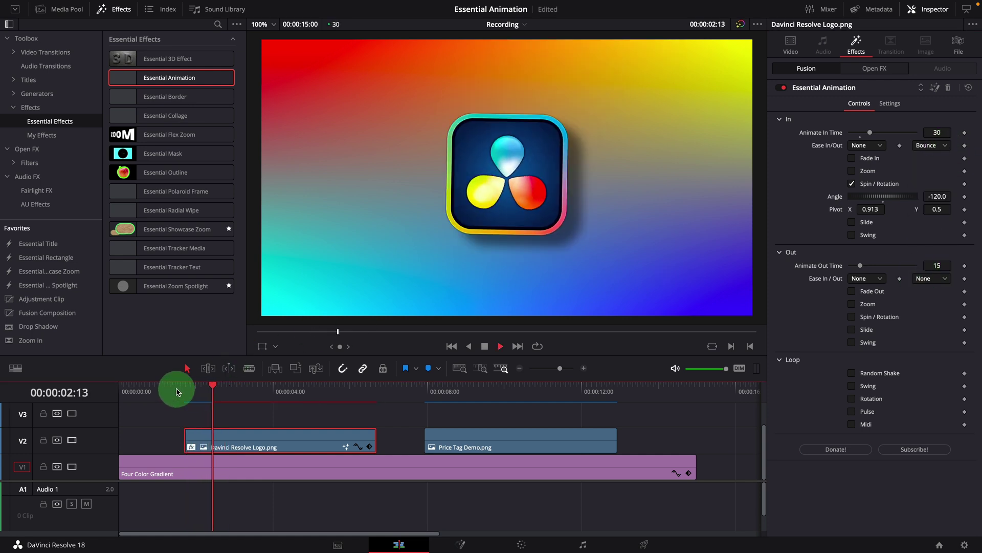
left_click(174, 390)
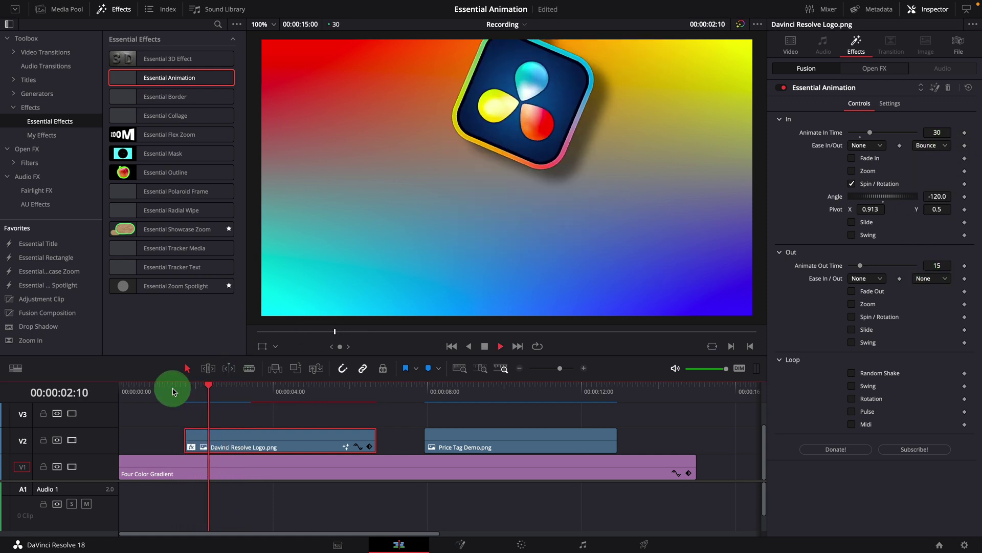
key("space")
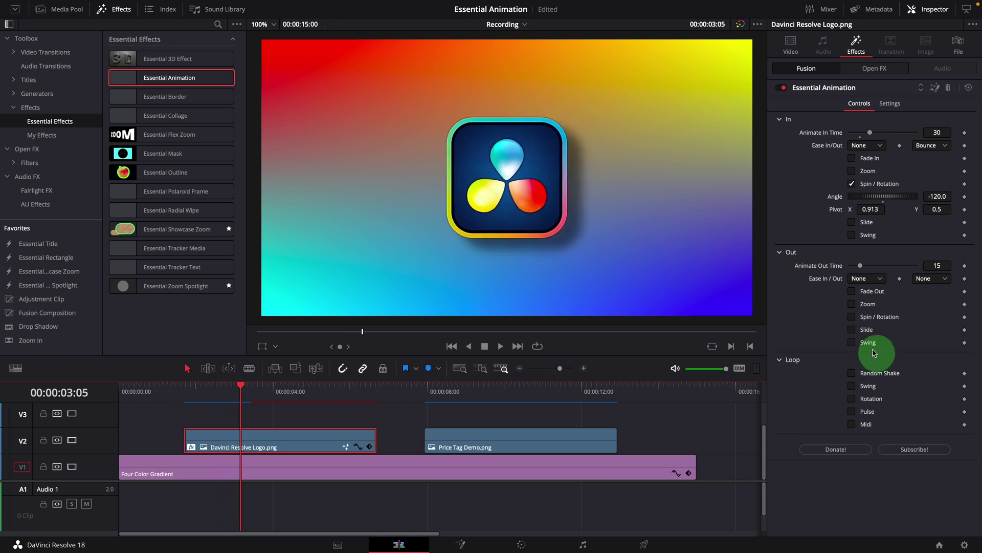
Step: Set the In animation's ease-out curve to Quint and play the logo's entrance from before the clip
left_click(931, 146)
left_click(927, 220)
left_click_drag(138, 391, 175, 391)
key("space")
left_click(165, 391)
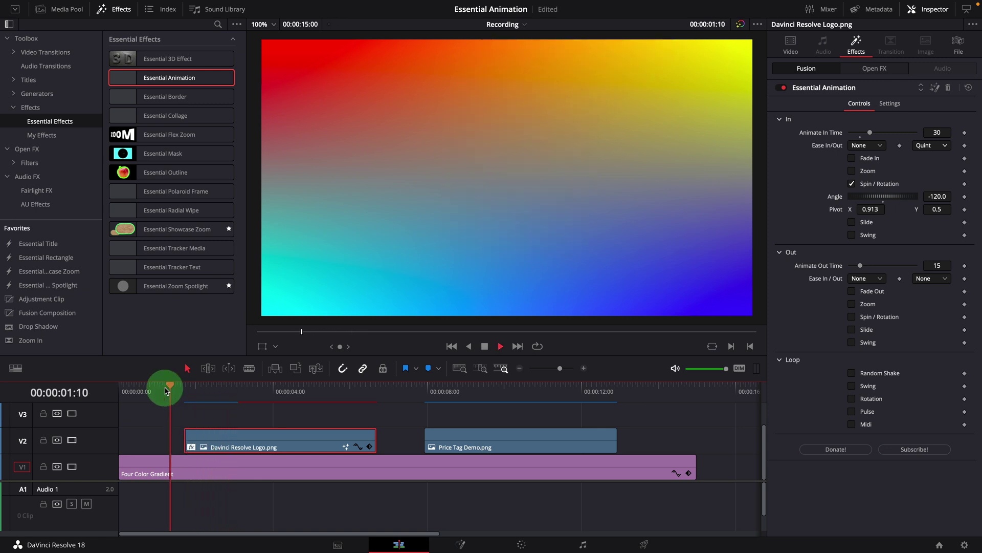
left_click(177, 405)
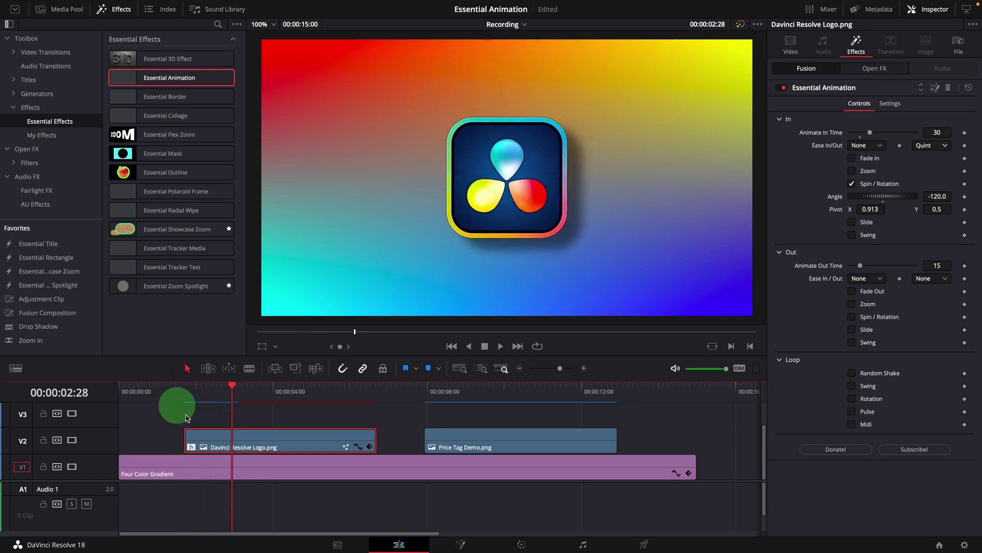
Step: Reset the In spin's Pivot X to 0.5 and enable Zoom for the In animation
double_click(849, 209)
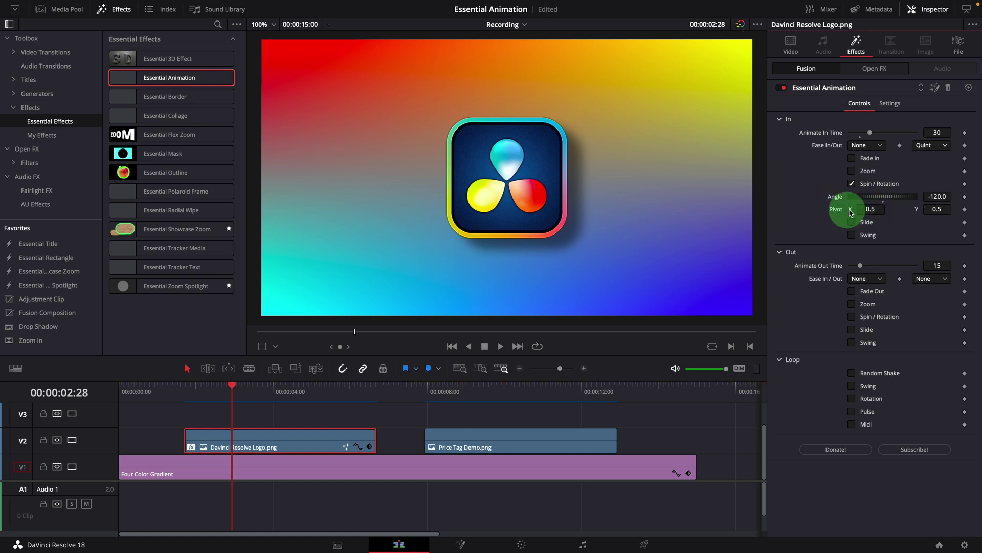
left_click(949, 210)
left_click(851, 181)
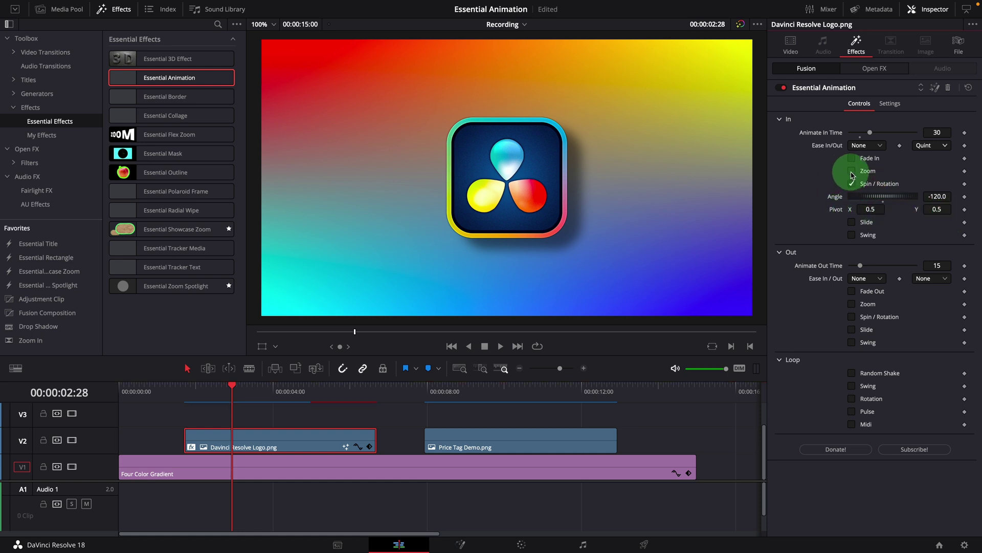
left_click(852, 171)
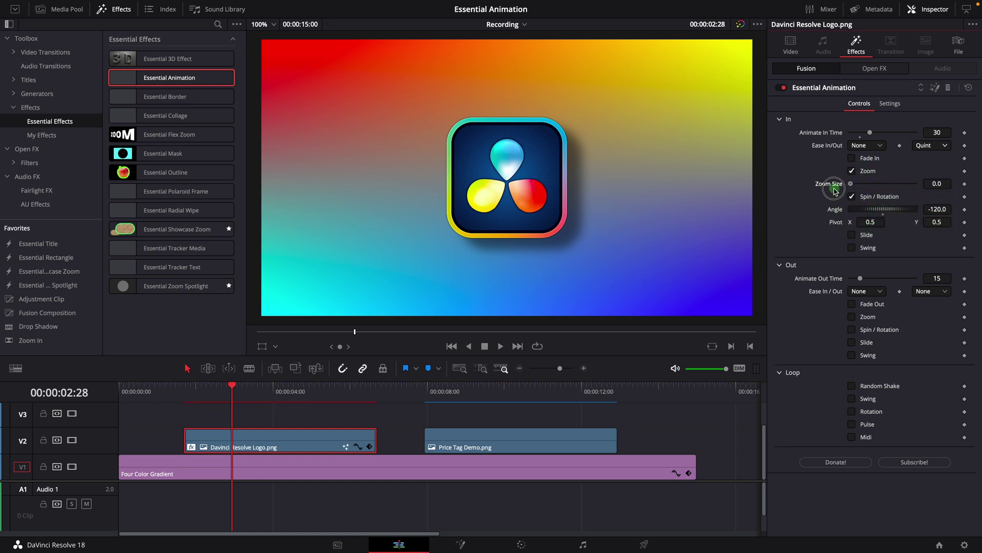
Step: Set the In spin's Angle to 720 and play the combined zoom and spin entrance
left_click(936, 210)
type("720")
key("Return")
left_click(160, 395)
key("space")
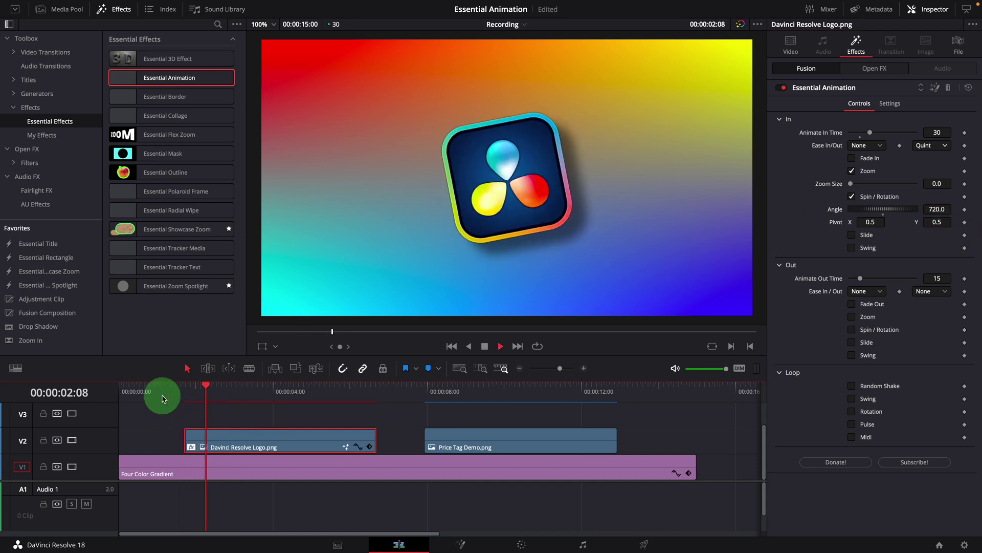
left_click(163, 389)
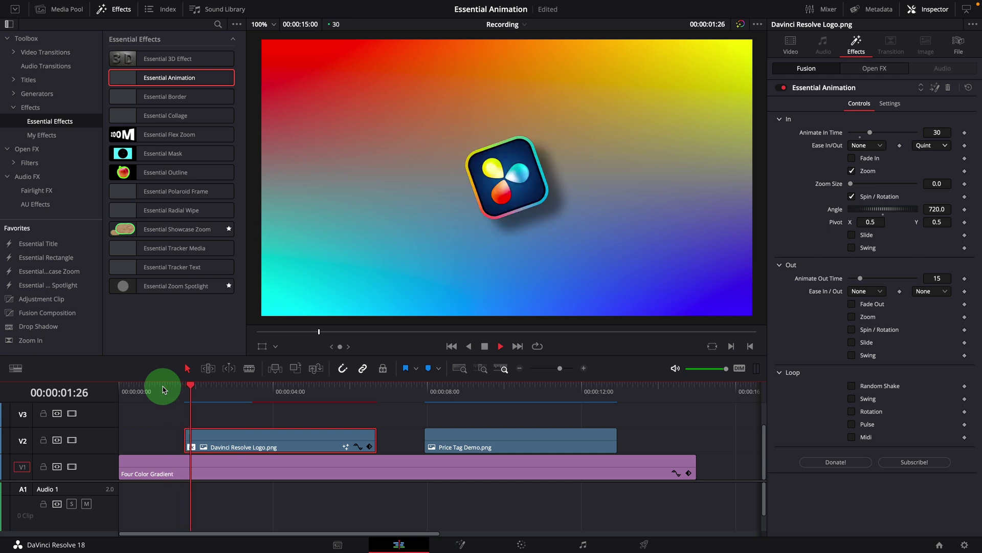
key("space")
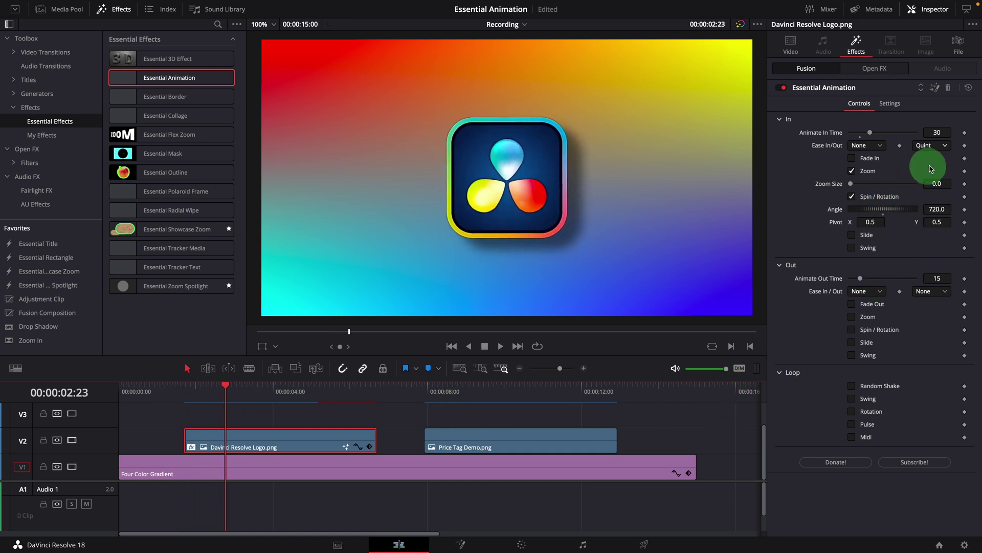
Step: Set the In animation's ease-out curve to Quad and preview the zooming, spinning logo
left_click(955, 147)
left_click(924, 181)
left_click(164, 391)
key("space")
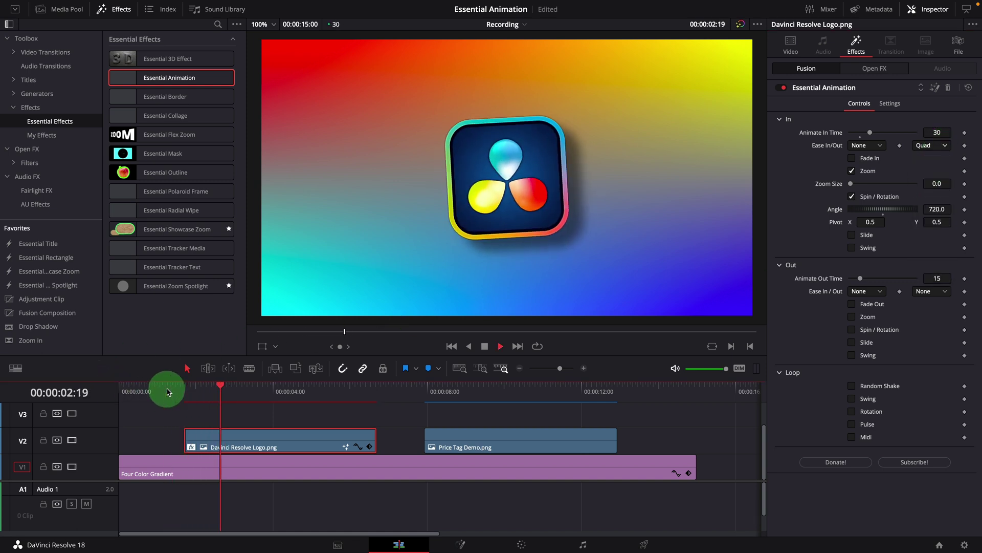
key("space")
Step: Set the In animation's ease-out curve to Bounce and preview the zoom and spin entrance
left_click(930, 146)
left_click(926, 271)
left_click(170, 388)
key("space")
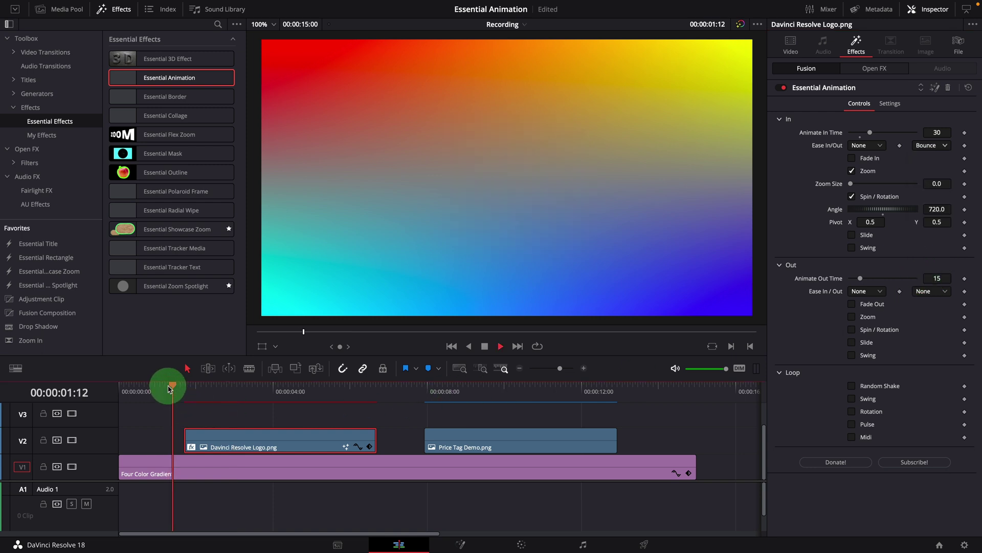
left_click(169, 388)
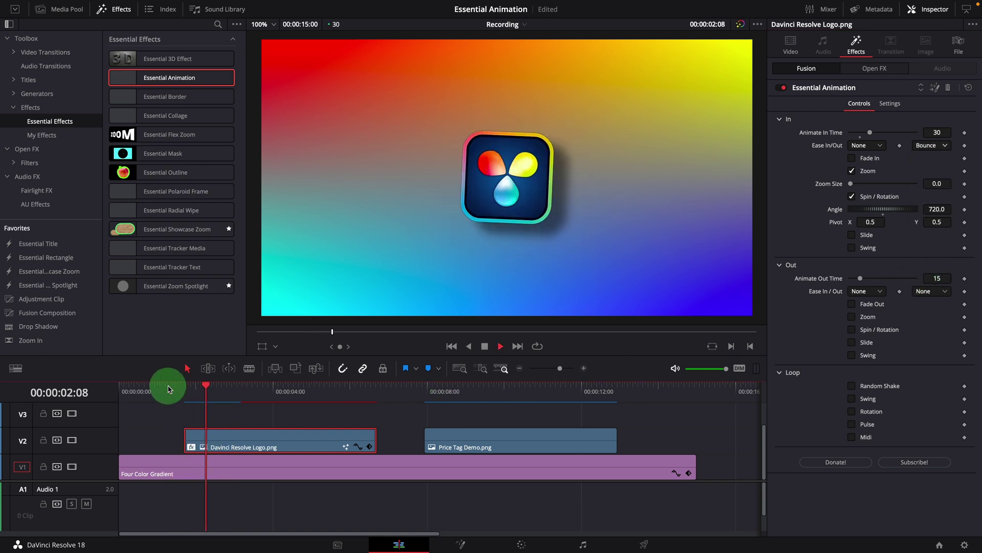
Step: Move the In spin's Pivot Y to 0.603 and play the logo's off-centre spin entrance
left_click(935, 223)
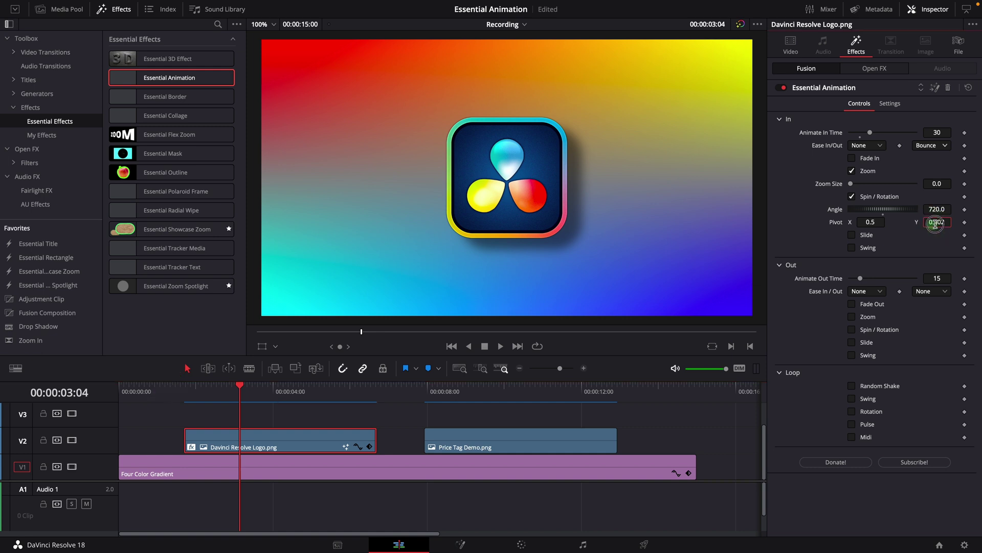
left_click(468, 348)
left_click(161, 389)
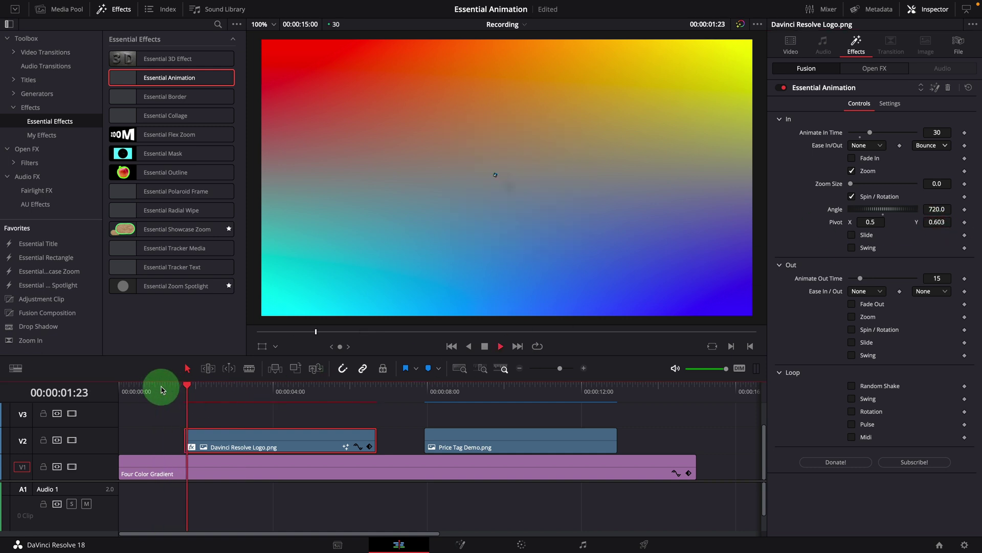
left_click(161, 389)
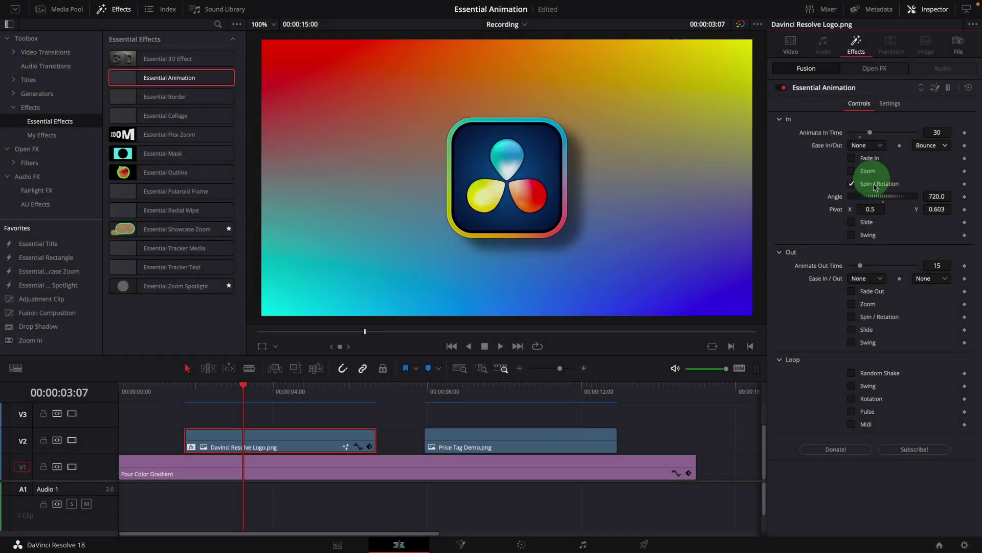
Step: Switch the In animation from Zoom and Spin / Rotation to Slide only, with the ease-out curve set to None
left_click(851, 184)
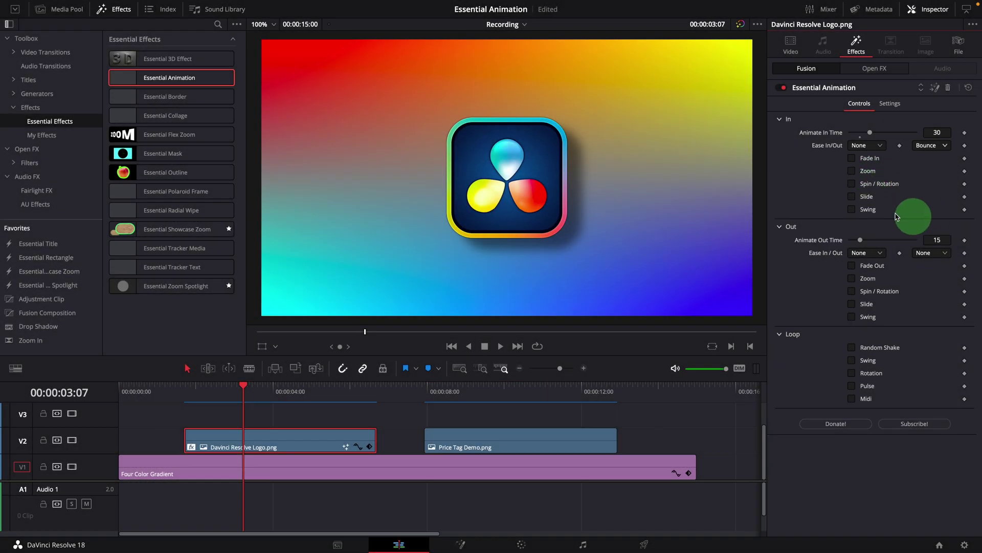
left_click(851, 197)
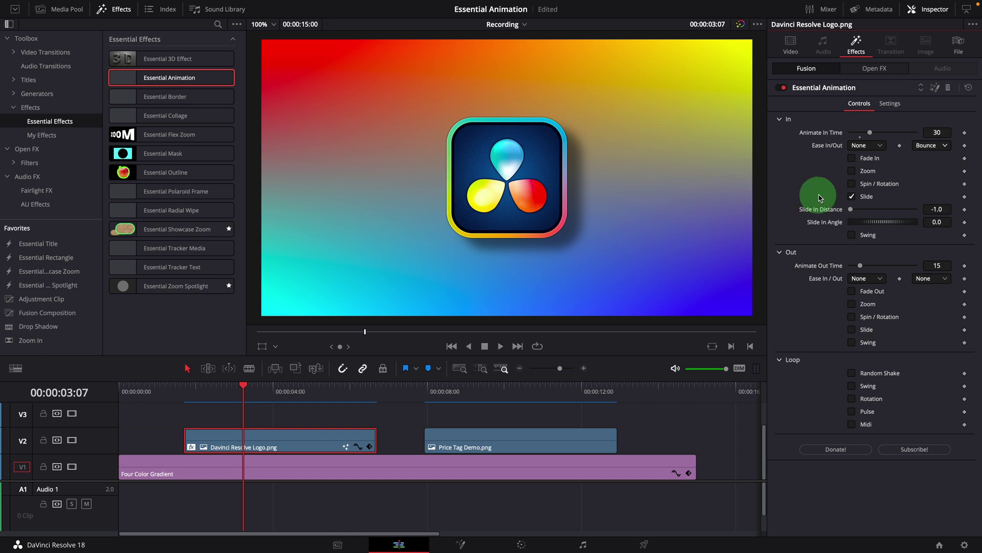
key("ctrl+z")
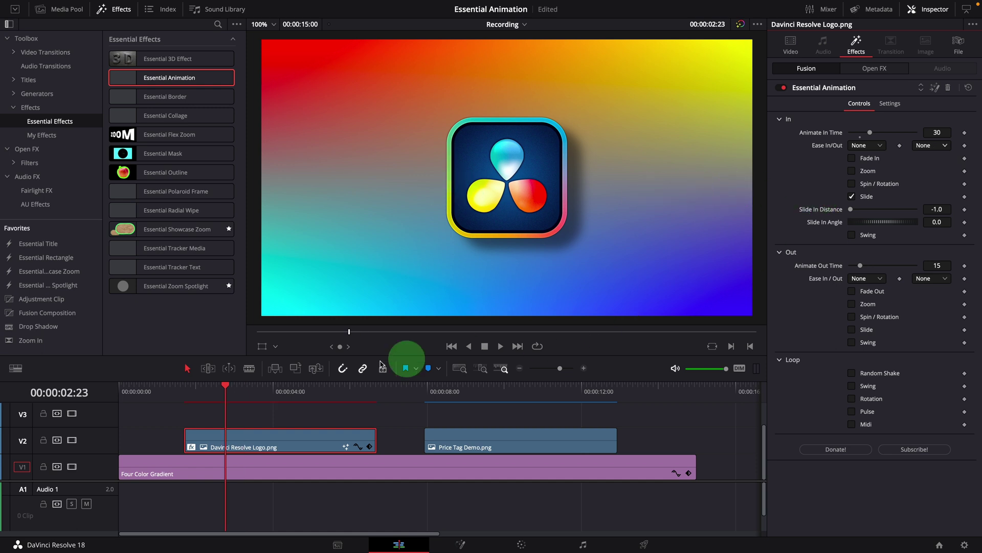
Step: Play the logo's slide-in from just before the clip and stop once it has settled
left_click(171, 392)
key("space")
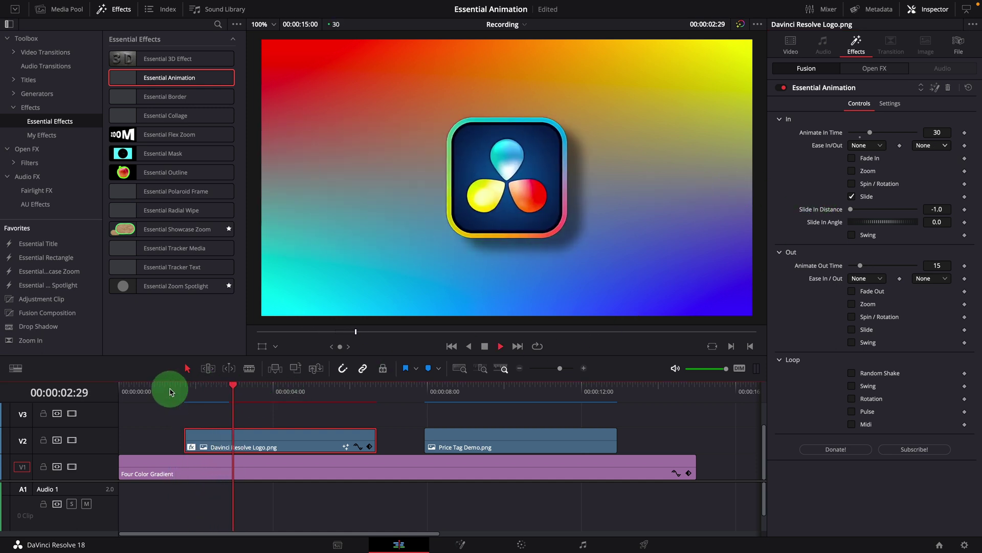
key("space")
Step: Set the Slide In Distance to 1.0 and play the logo sliding in from the opposite side
left_click_drag(850, 210, 872, 215)
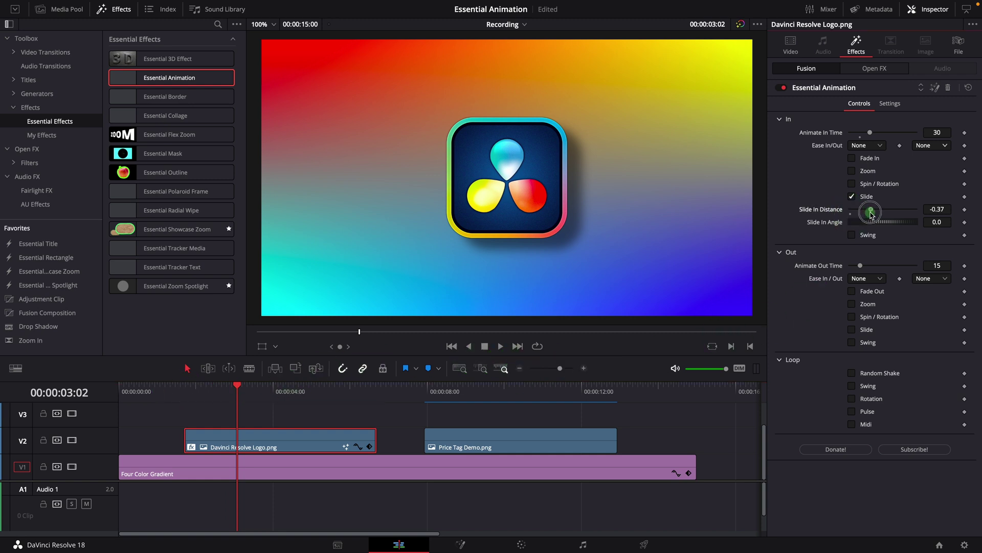
left_click(167, 387)
key("space")
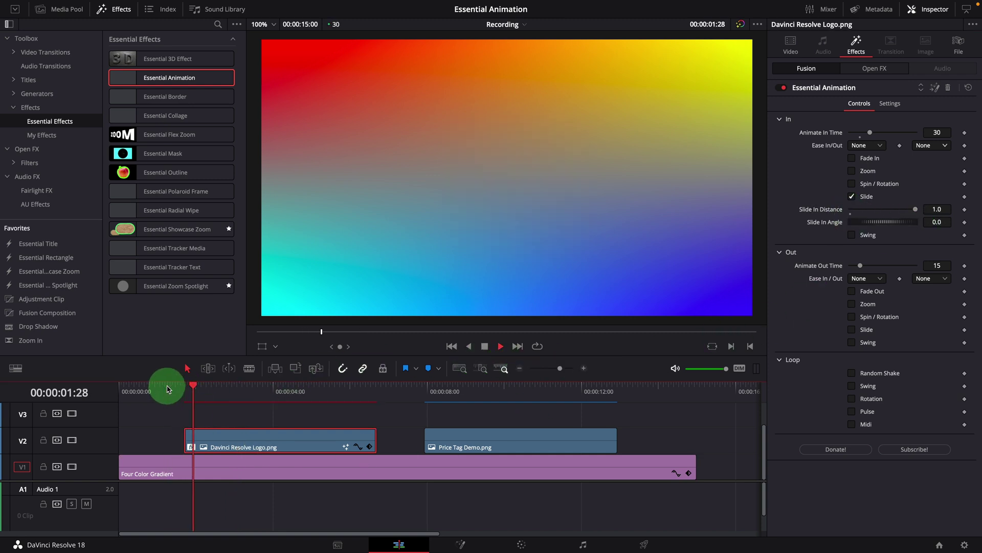
left_click(167, 387)
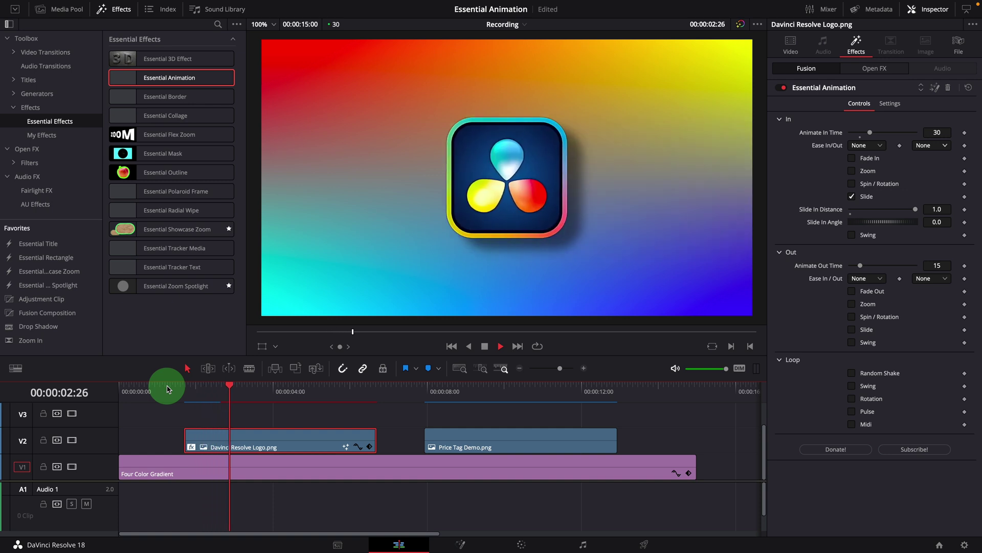
Step: Reduce the Slide In Distance to 0.56 and play the entrance from the logo clip's start
left_click(184, 387)
key("space")
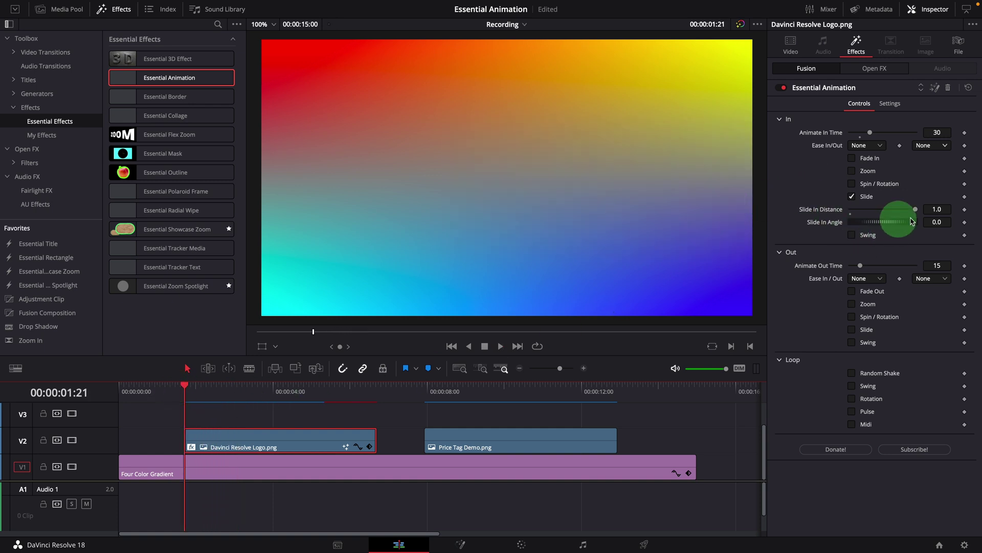
left_click(915, 210)
mouse_move(915, 212)
left_mouse_down()
mouse_move(880, 213)
mouse_move(901, 217)
left_mouse_up()
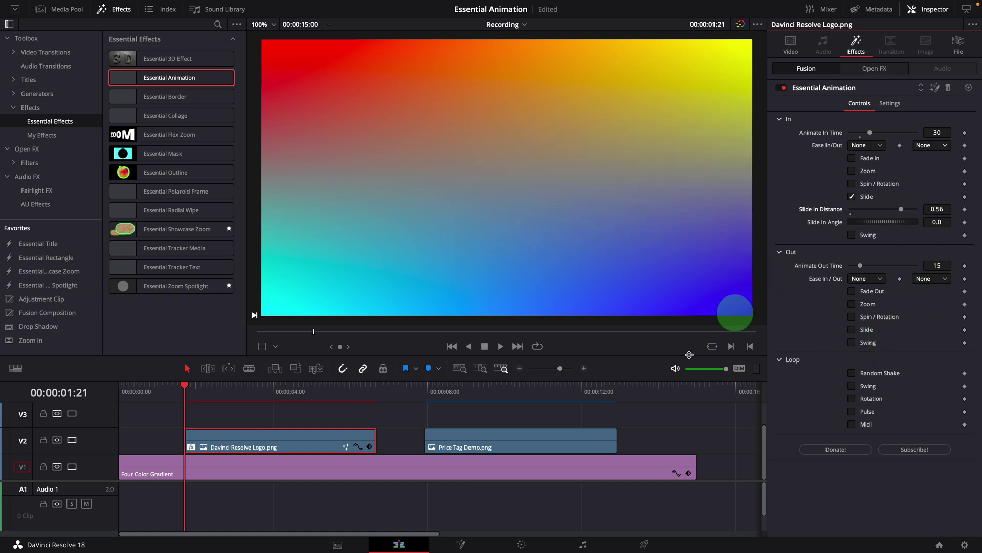
key("space")
left_click(174, 391)
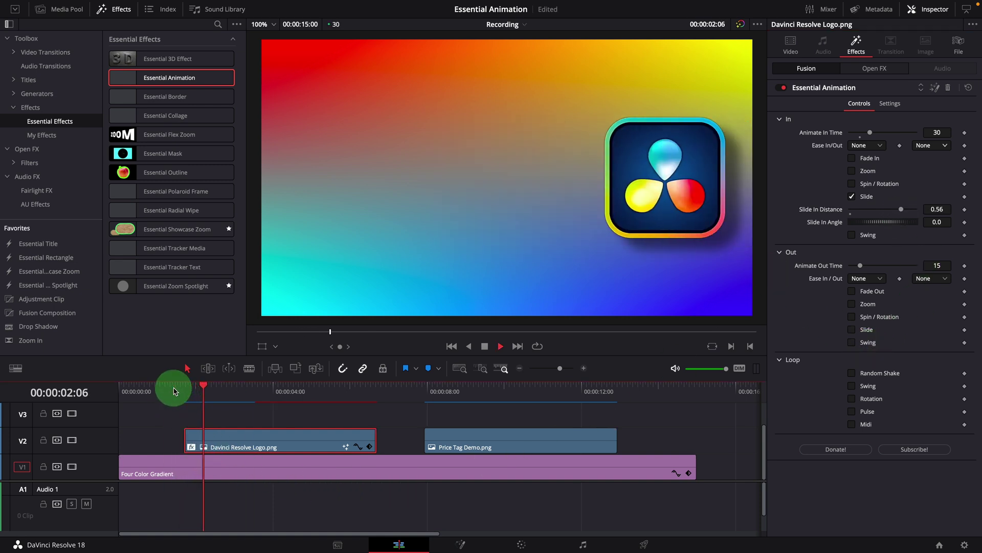
Step: Set the Slide In Angle to 90 and the Slide In Distance to 1.0
left_click(937, 222)
type("90")
left_click(896, 212)
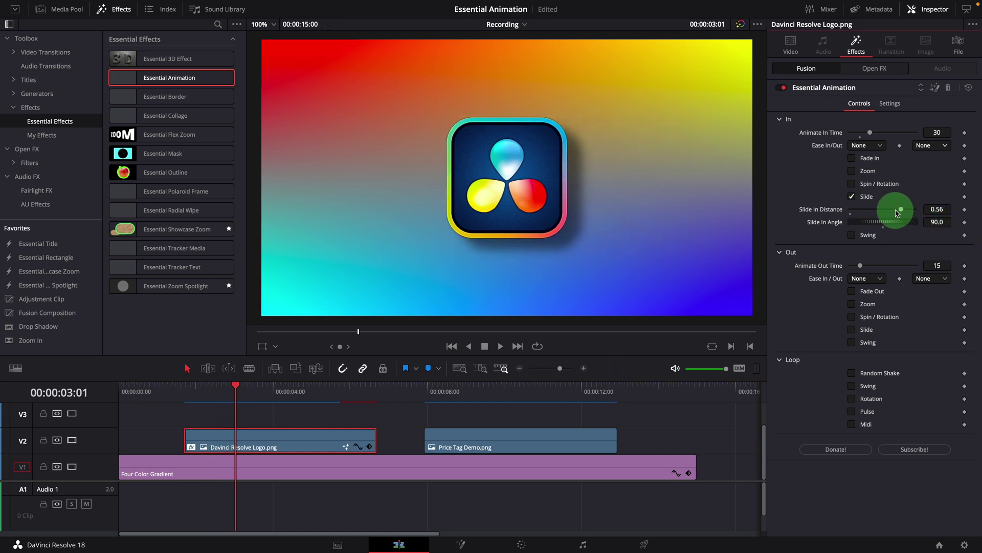
left_click(881, 233)
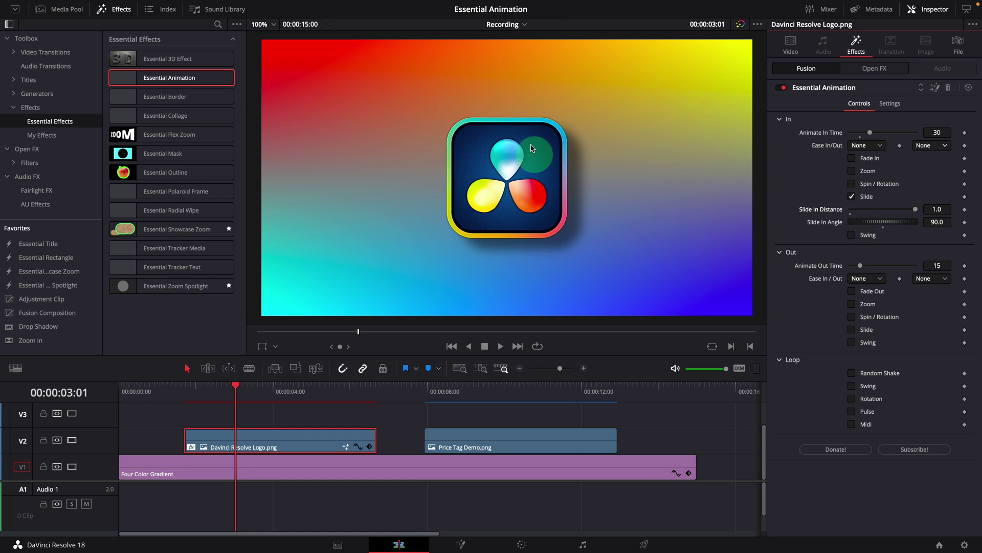
Step: Play the logo's vertical slide-in and return the playhead to the start of the logo clip
left_click(180, 391)
key("space")
left_click(180, 391)
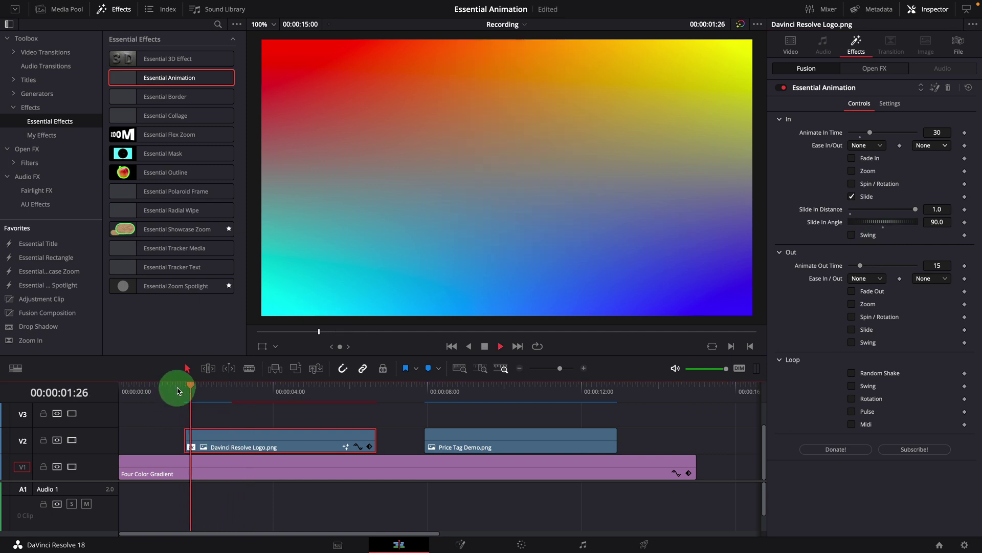
left_click(182, 390)
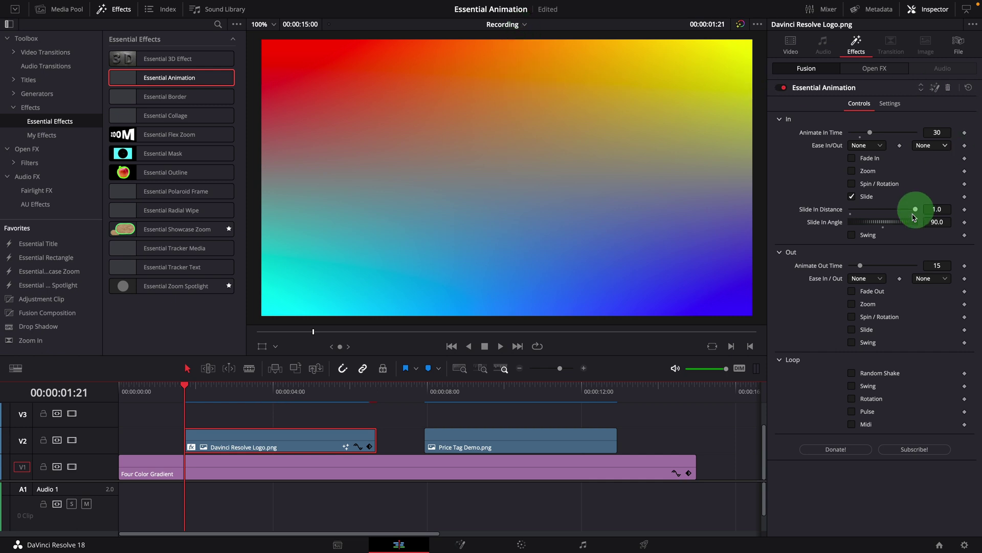
Step: Reduce the Slide In Distance to 0.37 and play the logo's vertical entrance from the clip's start
left_click_drag(905, 214, 896, 214)
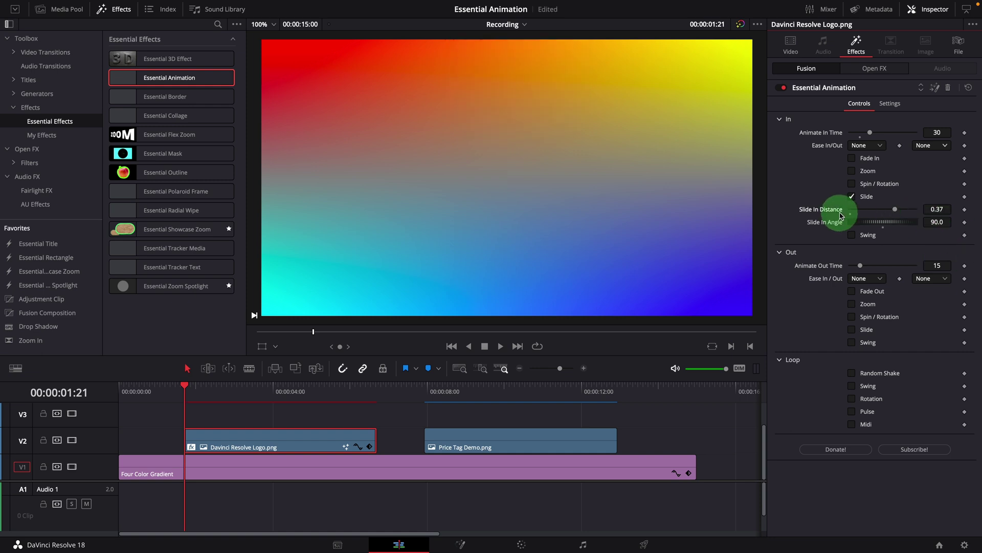
key("space")
left_click(177, 398)
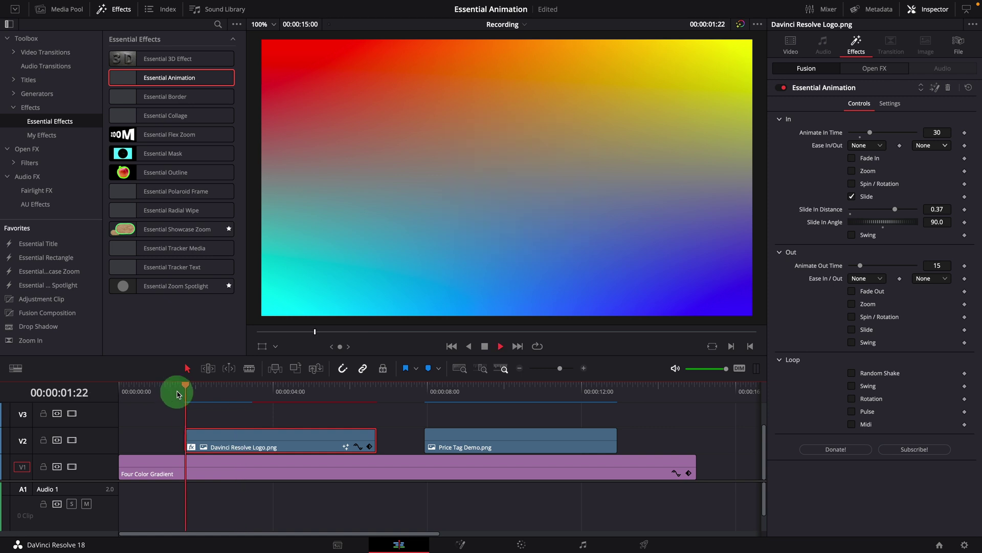
key("space")
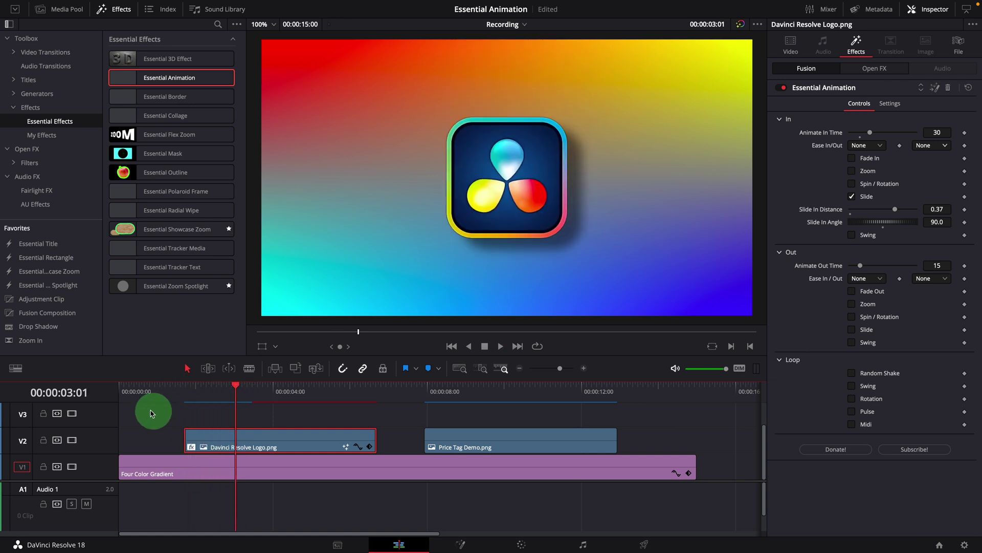
left_click(185, 391)
key("space")
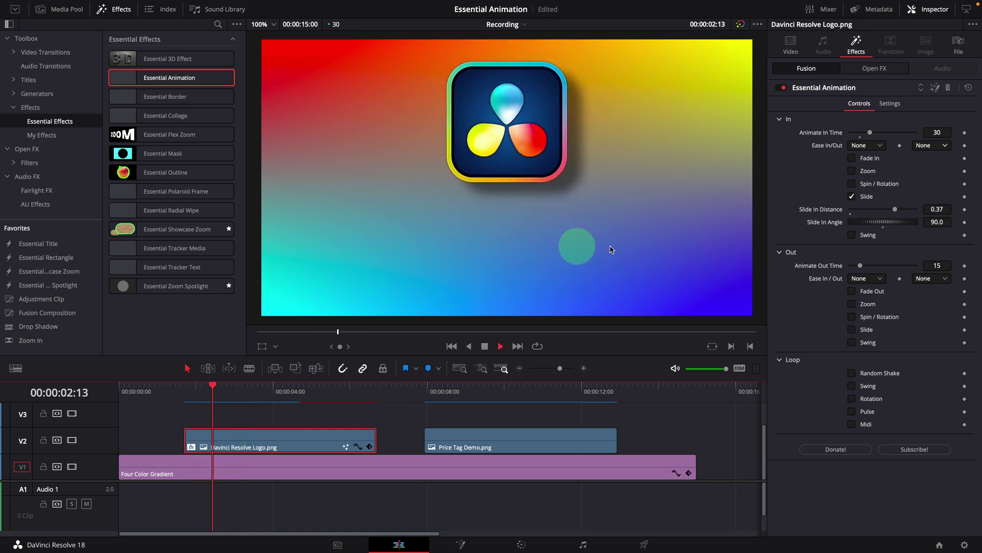
Step: Set the second In easing option to Elastic and play the logo's slide entrance from the clip's start
key("space")
left_click(944, 148)
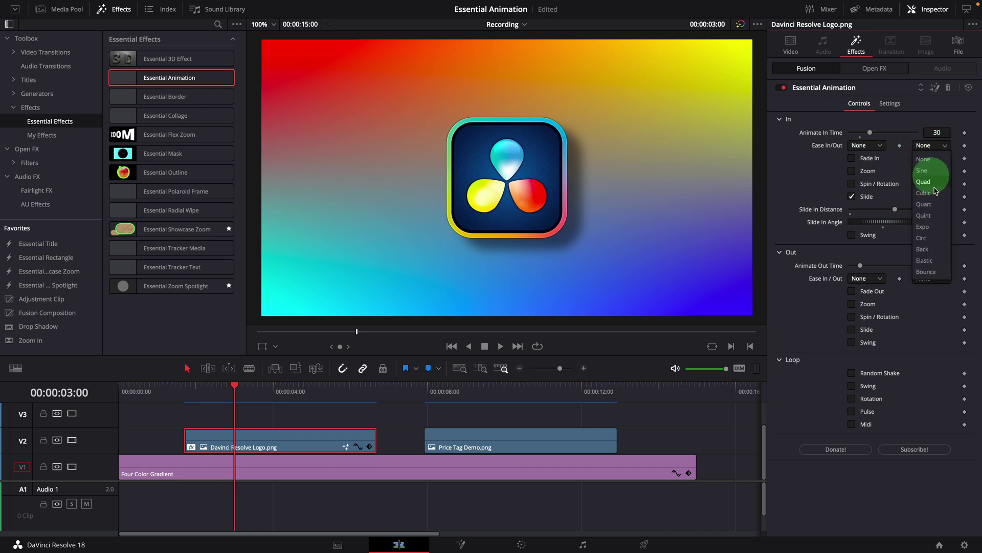
left_click(929, 260)
left_click(186, 395)
key("space")
left_click(179, 391)
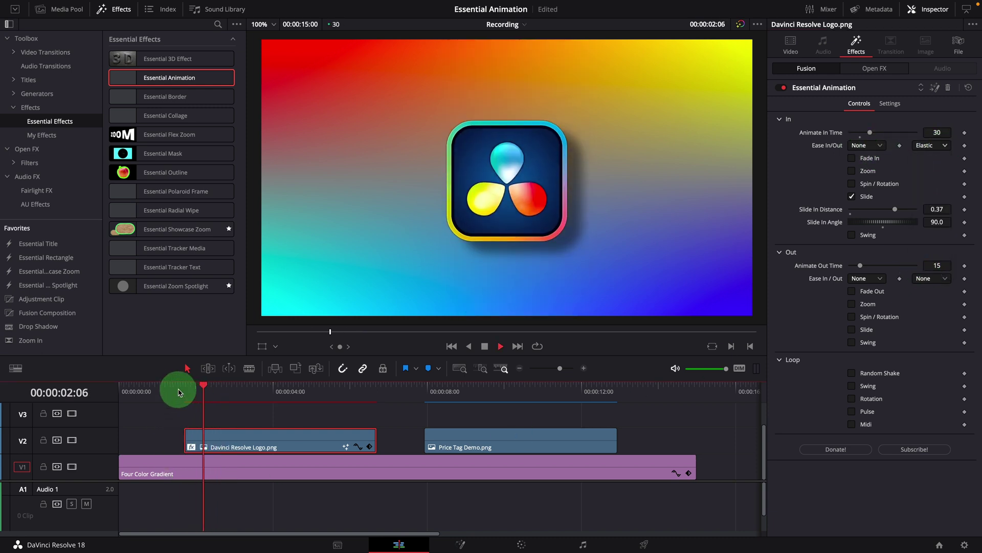
key("space")
Step: Change the second In easing option to Bounce and play the logo's entrance from the clip's start
left_click(925, 147)
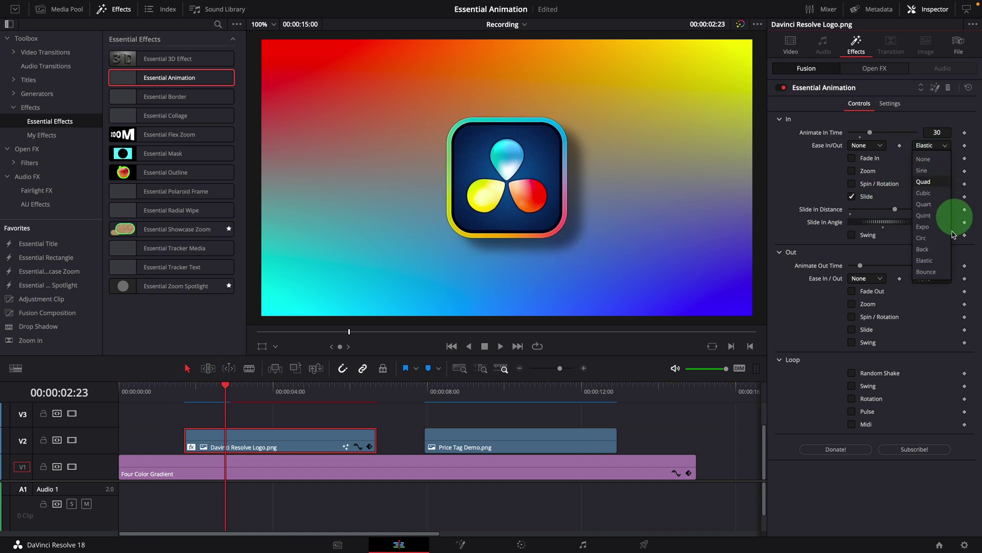
left_click(926, 271)
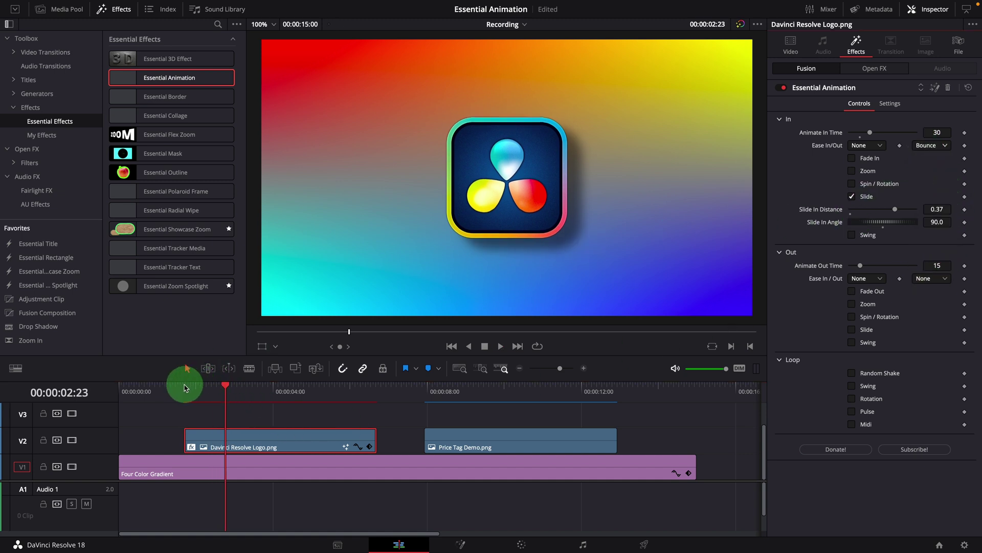
left_click(185, 387)
key("space")
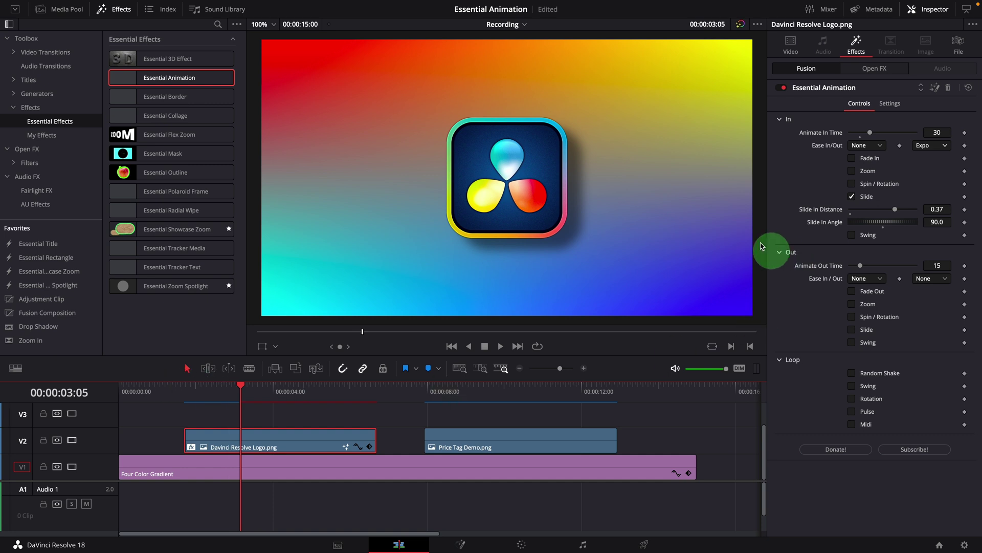
Step: Set the Slide In Angle to 48.3 and adjust the Slide In Distance with the playhead at the logo clip's start
left_click_drag(894, 227, 896, 225)
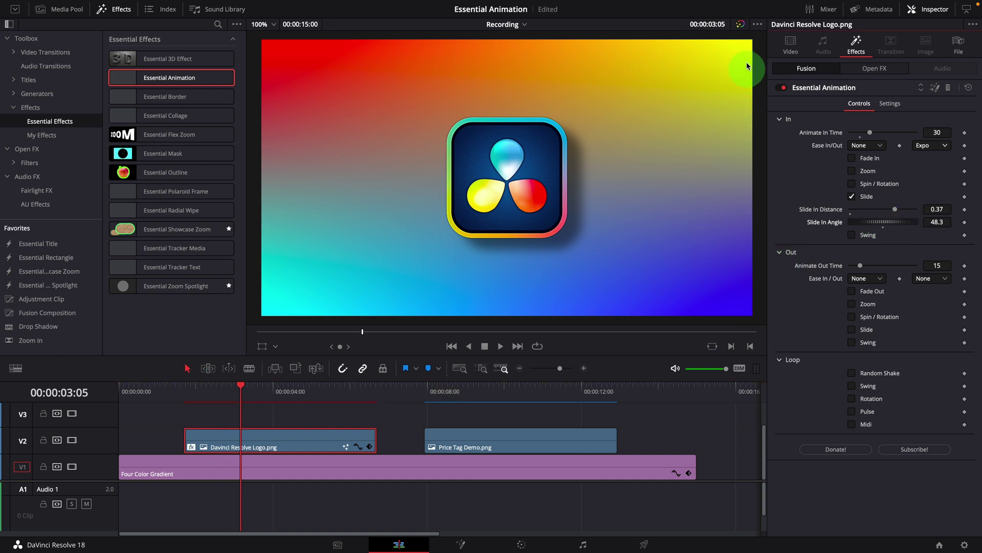
left_click(185, 386)
left_click(936, 209)
scroll(936, 208, "up", 10)
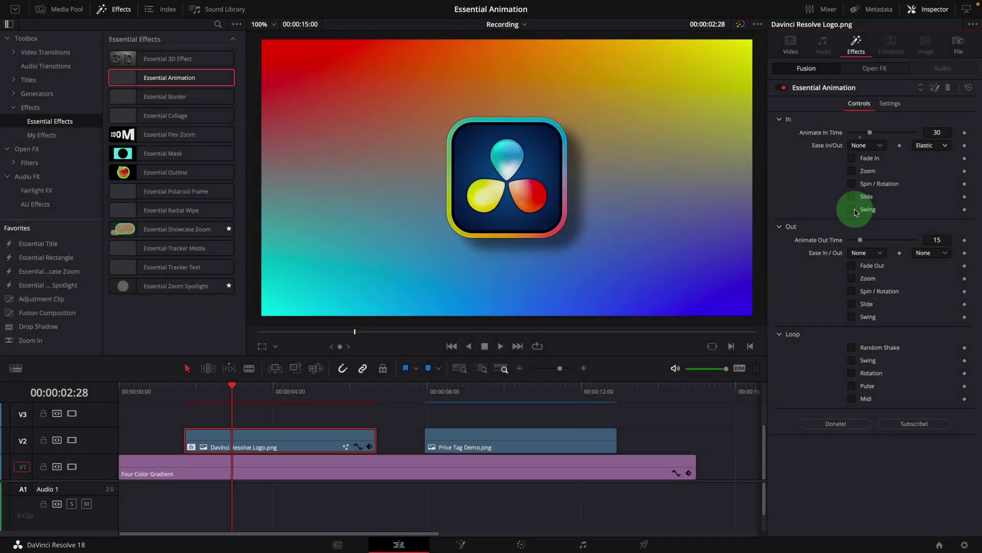
Step: Enable Swing for the In animation and play the logo's swing around the X axis from the clip's start
left_click(852, 210)
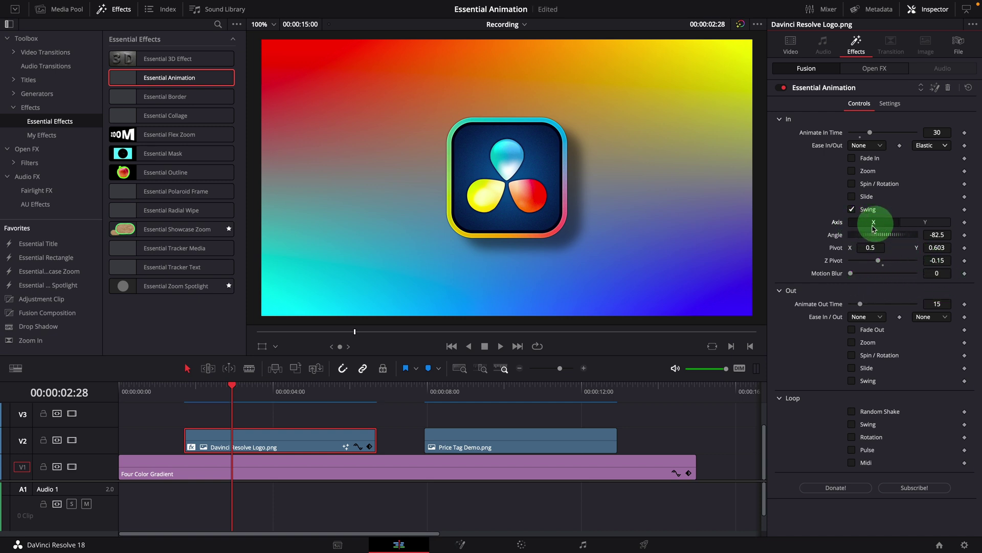
left_click(175, 391)
key("space")
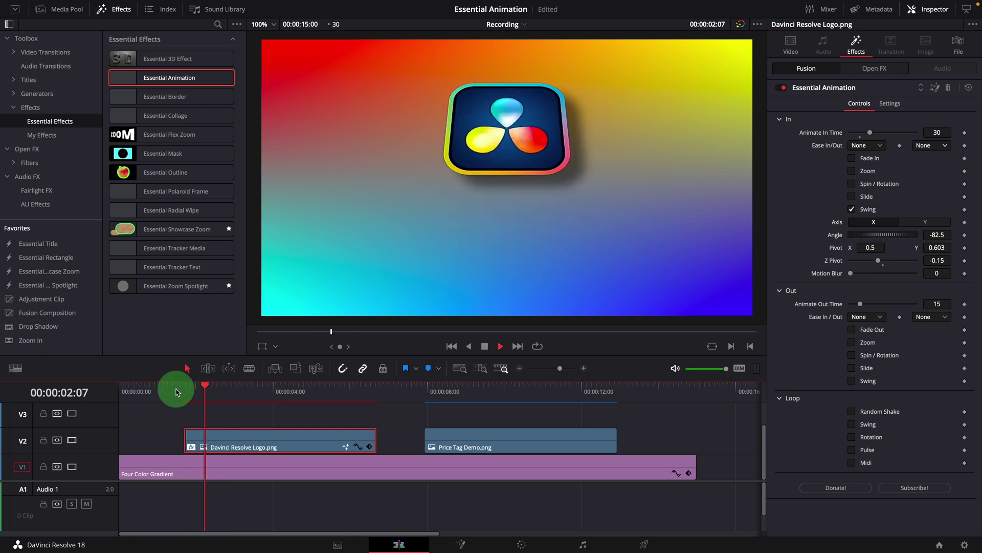
left_click(176, 391)
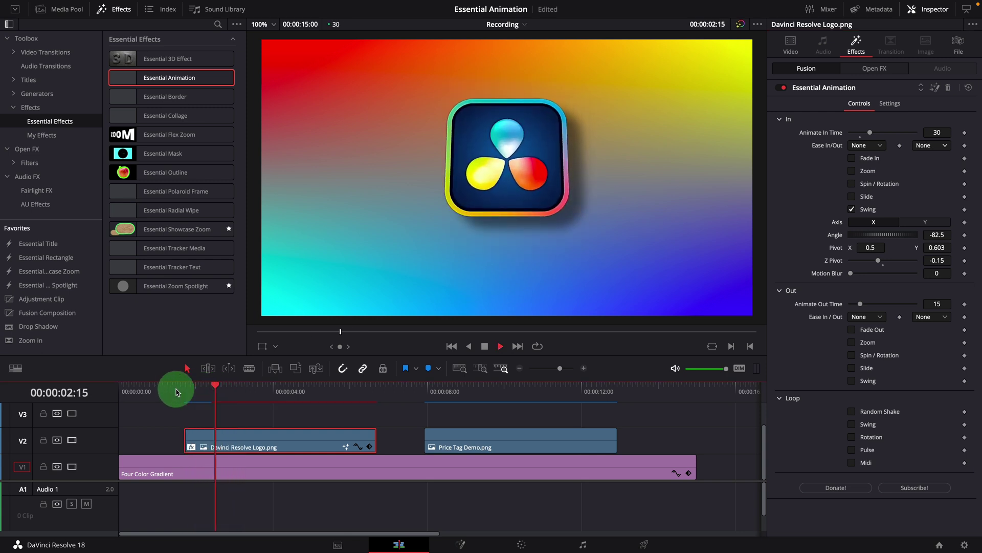
key("space")
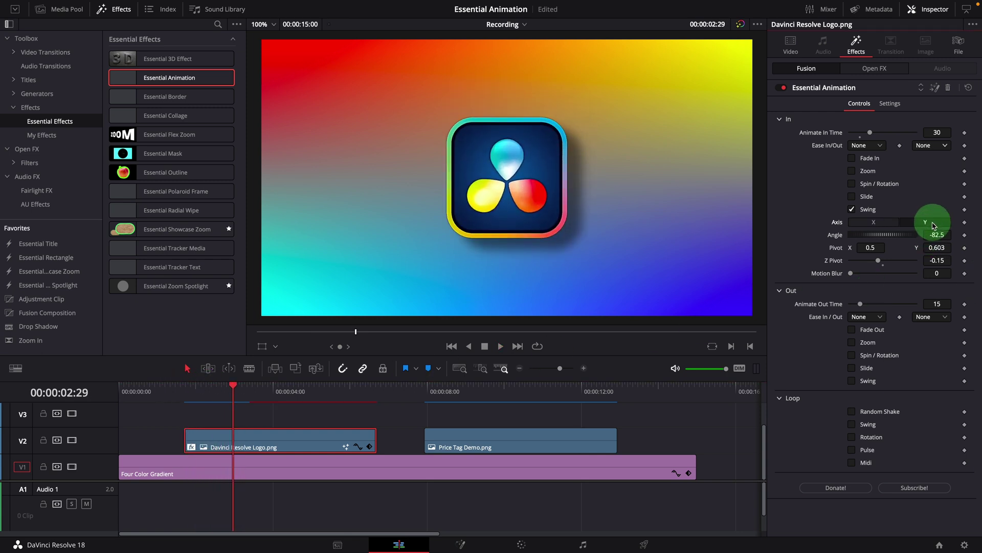
Step: Switch the In Swing axis to Y and play the logo's entrance from just before the clip
left_click(171, 389)
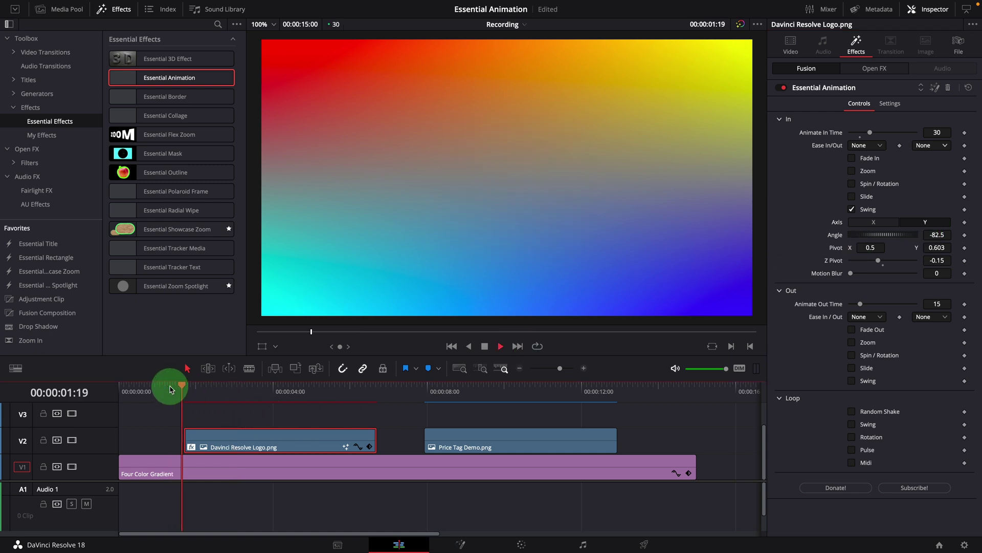
left_click(170, 389)
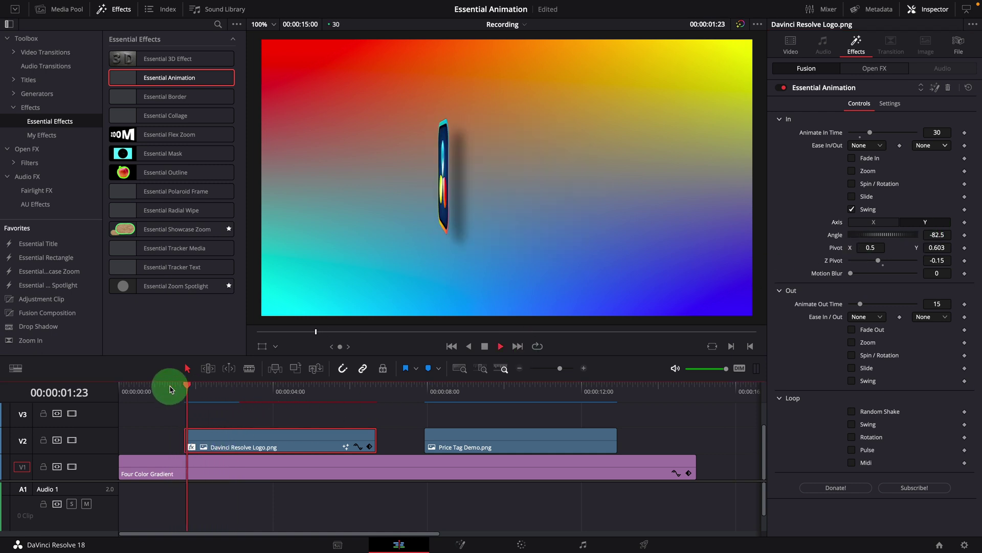
key("space")
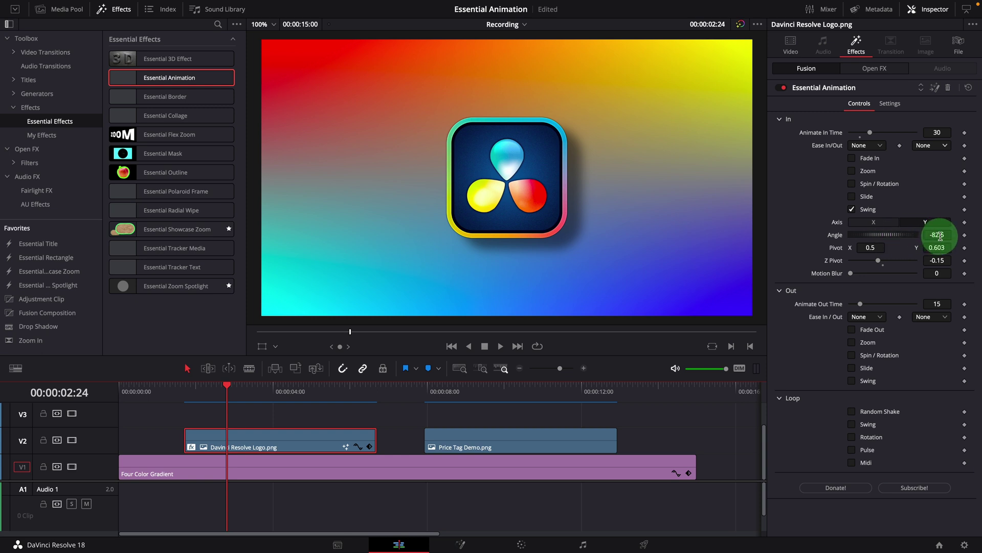
Step: Set the In Swing Angle to -82.507 and the Z Pivot to -0.31, returning the playhead to the logo clip's start
left_click(183, 391)
mouse_move(904, 236)
left_mouse_down()
mouse_move(819, 237)
mouse_move(893, 240)
left_mouse_up()
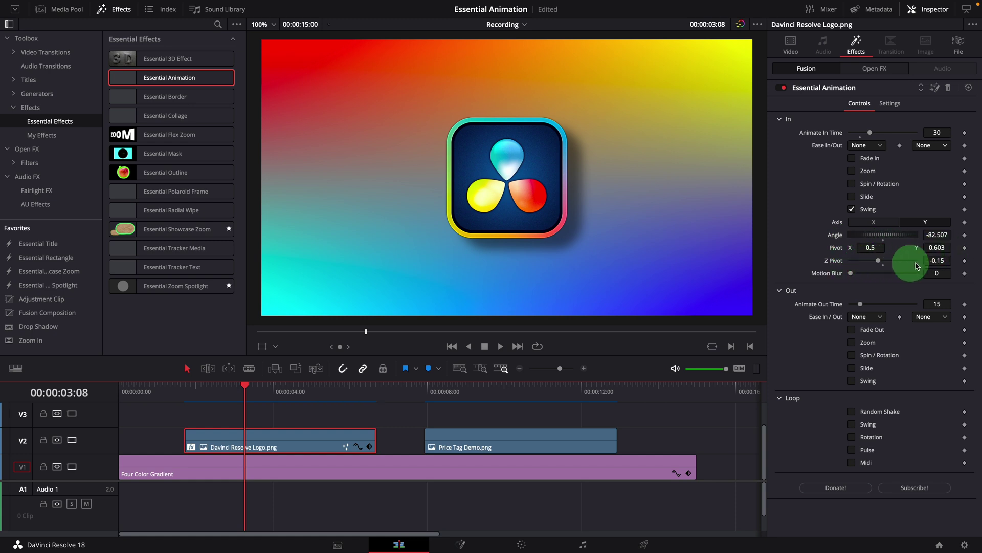
left_click_drag(936, 262, 890, 265)
left_click_drag(908, 263, 877, 264)
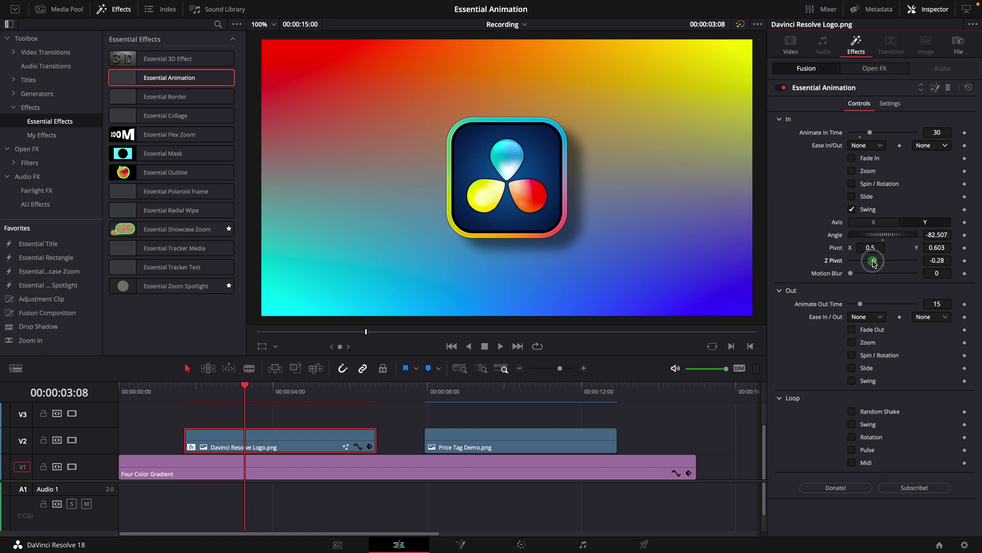
left_click(183, 396)
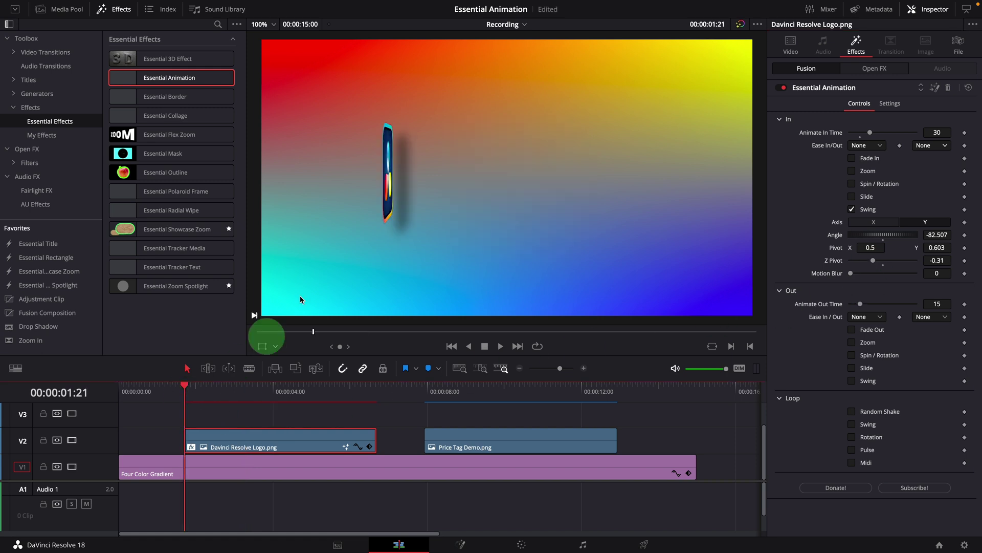
Step: Set the In Swing Angle to -76.277 and play the logo's entrance from before the clip
left_click_drag(891, 235, 945, 242)
left_click(172, 393)
key("space")
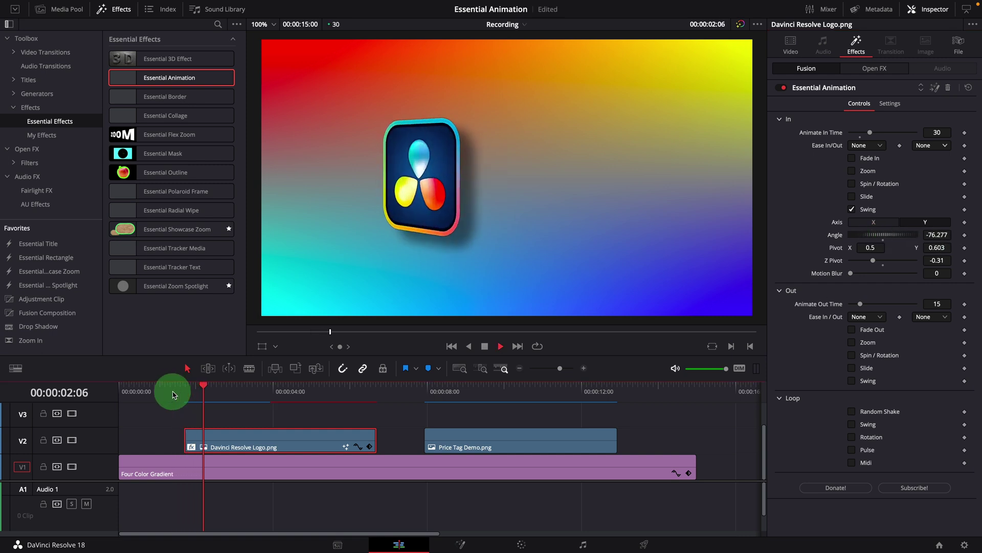
key("space")
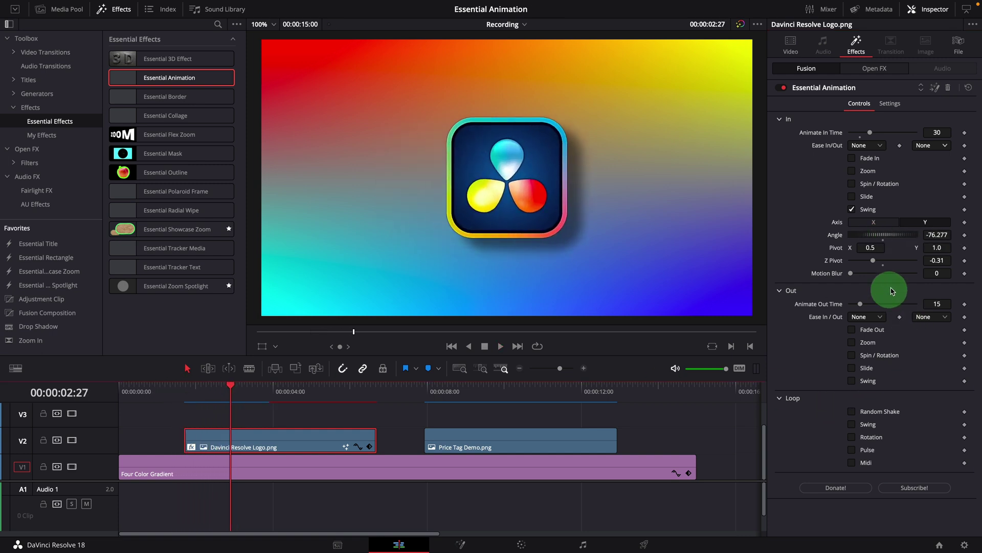
Step: Set the In Swing Pivot Y to 1.176 and play the logo's tilted swing entrance twice
left_click_drag(929, 253, 936, 247)
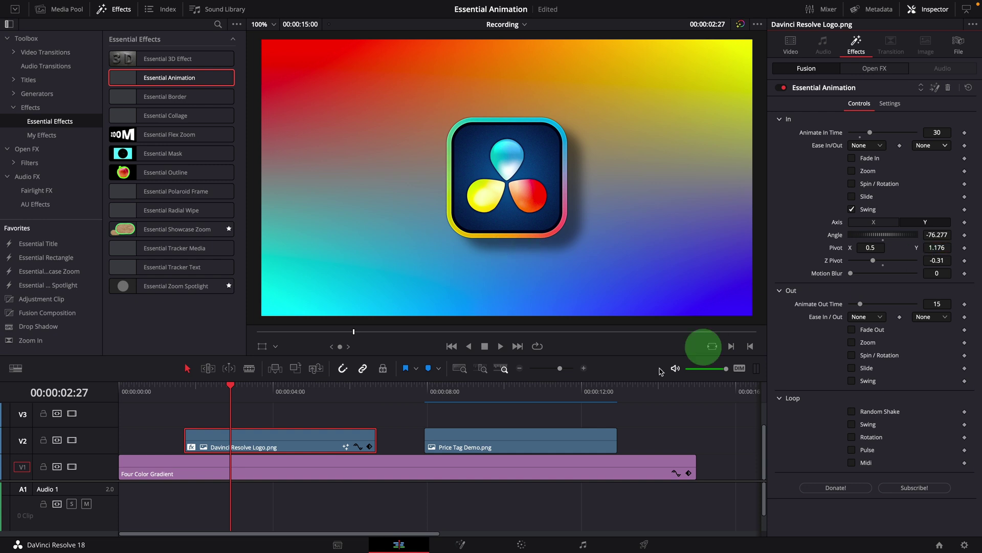
left_click(177, 389)
key("space")
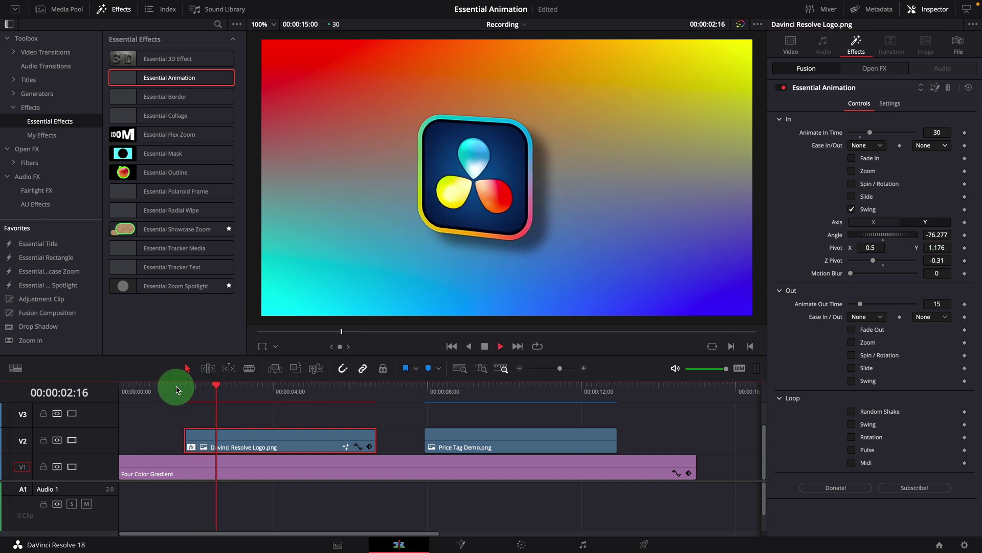
left_click(172, 384)
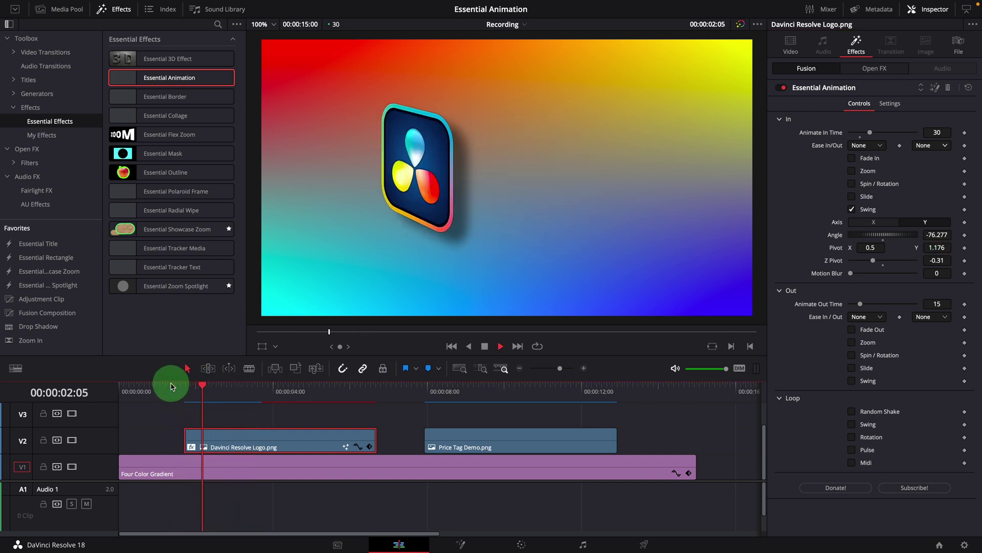
key("space")
Step: Set the second In easing option to Elastic and play the swing entrance from before the logo clip
left_click(930, 145)
left_click(934, 259)
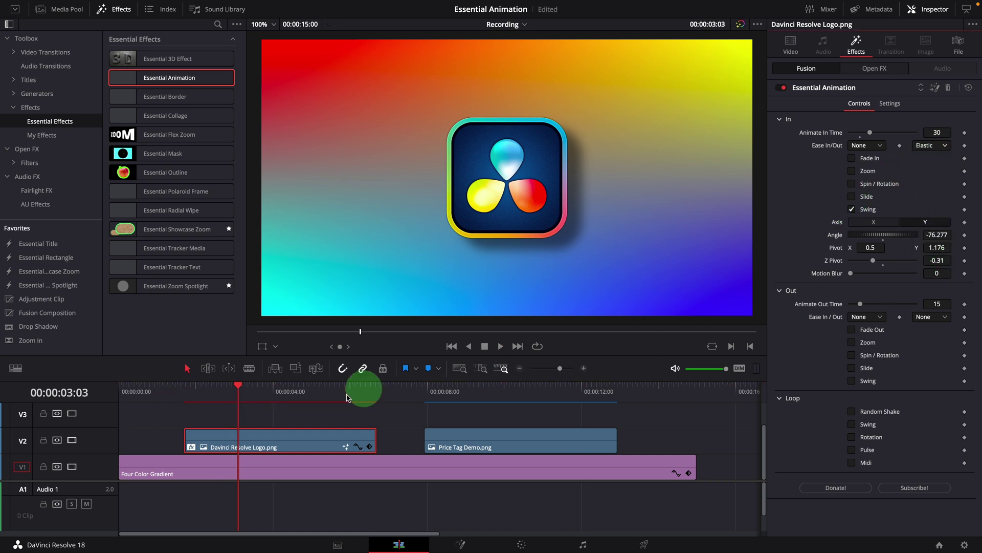
left_click(166, 390)
key("space")
left_click(166, 391)
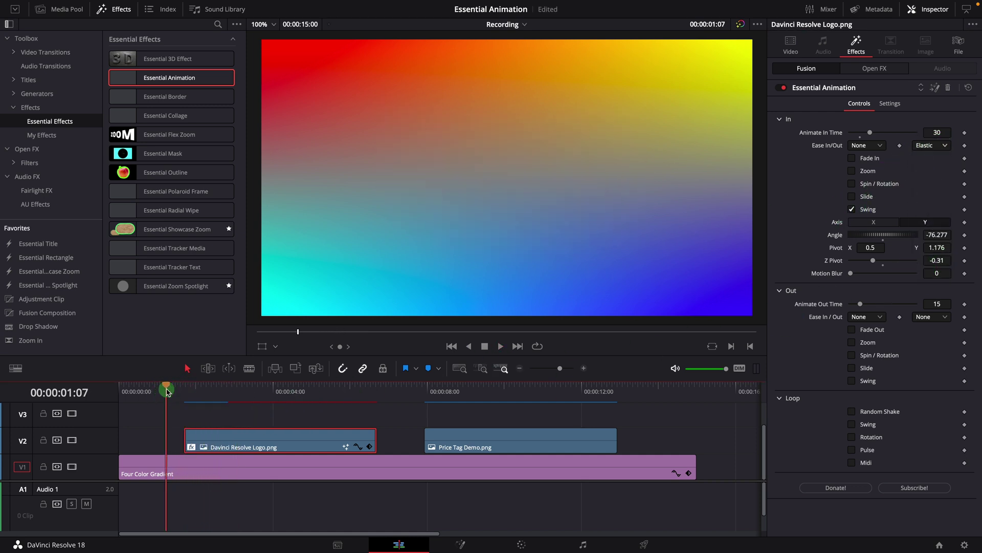
Step: Undo the Elastic easing, set the swing's Motion Blur to 4, and play the entrance from the logo clip's start
key("ctrl+z")
left_click(853, 276)
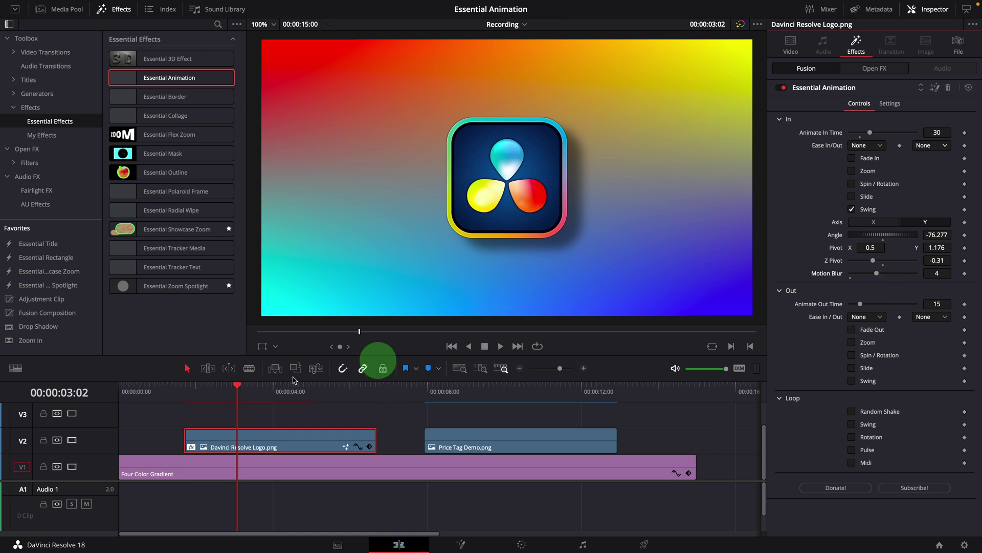
left_click(184, 390)
key("space")
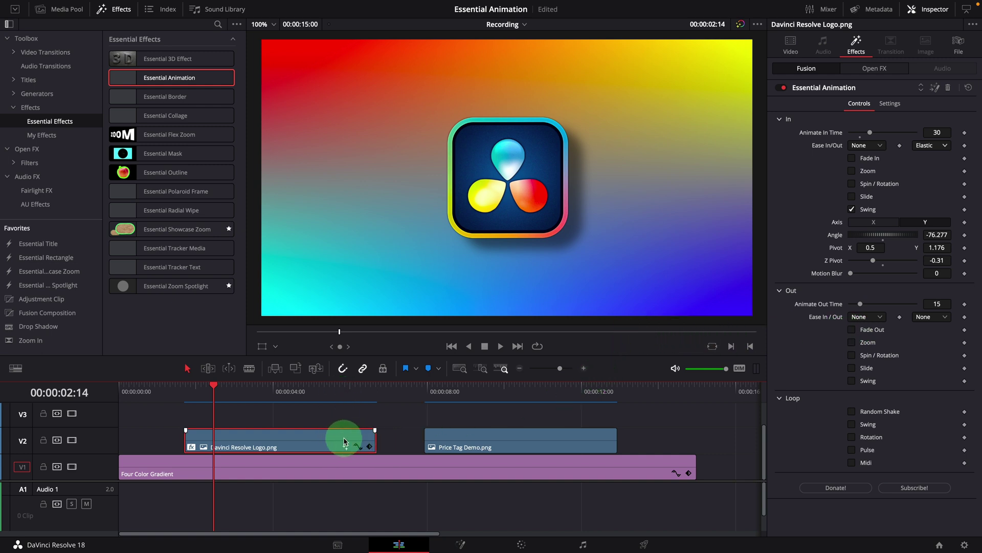
Step: Set the Animate Out Time to 30, enable Fade Out, and play the logo's exit near the end of its clip
left_click_drag(346, 391, 344, 388)
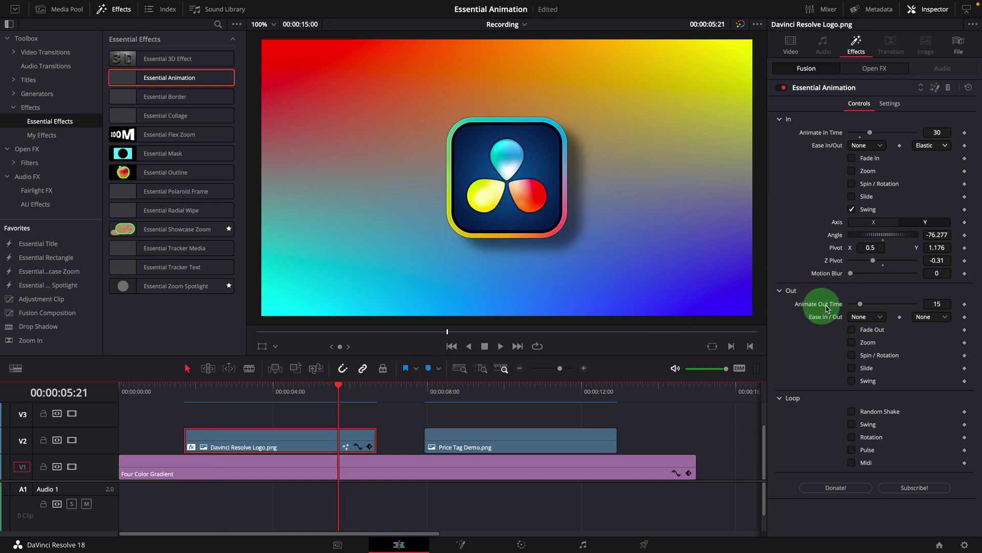
left_click(929, 305)
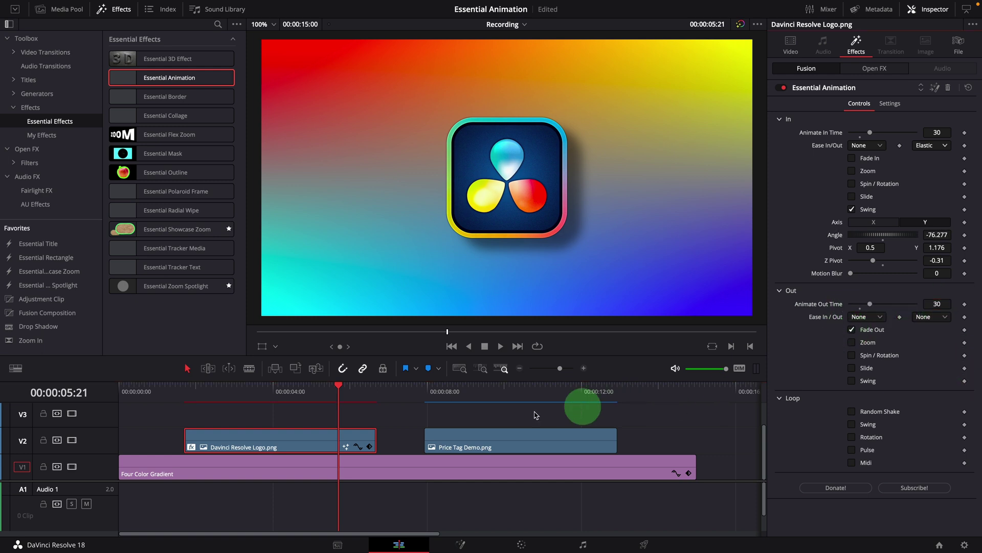
key("space")
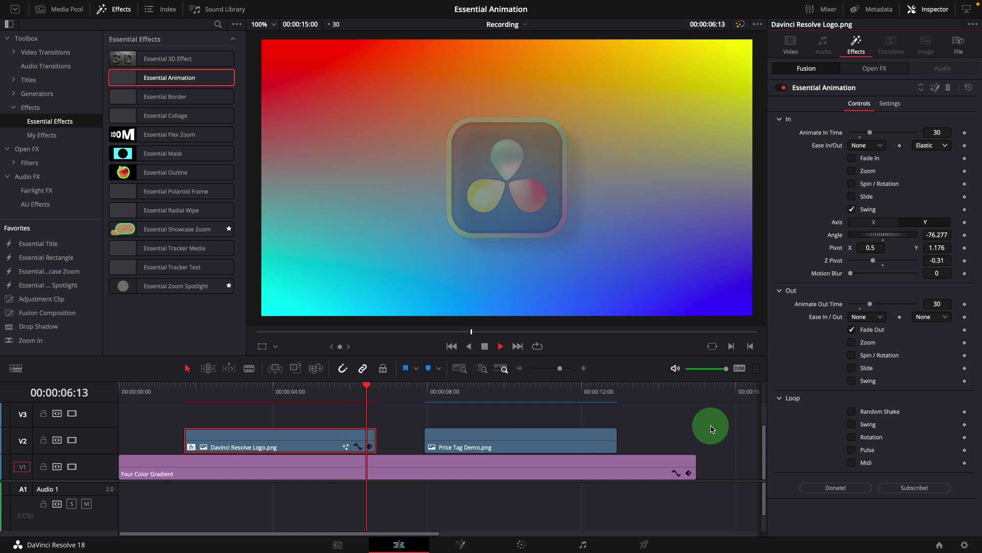
left_click(336, 393)
key("space")
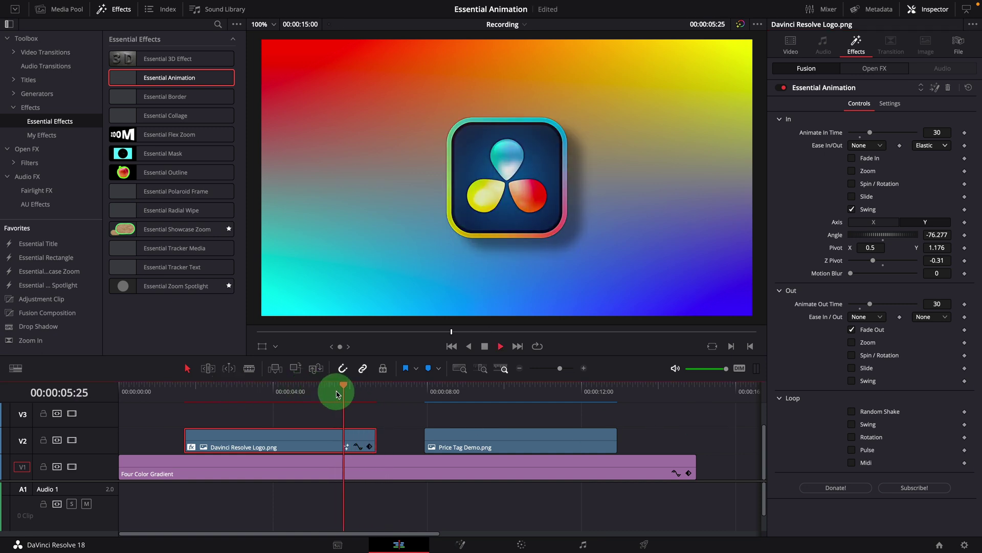
left_click(336, 393)
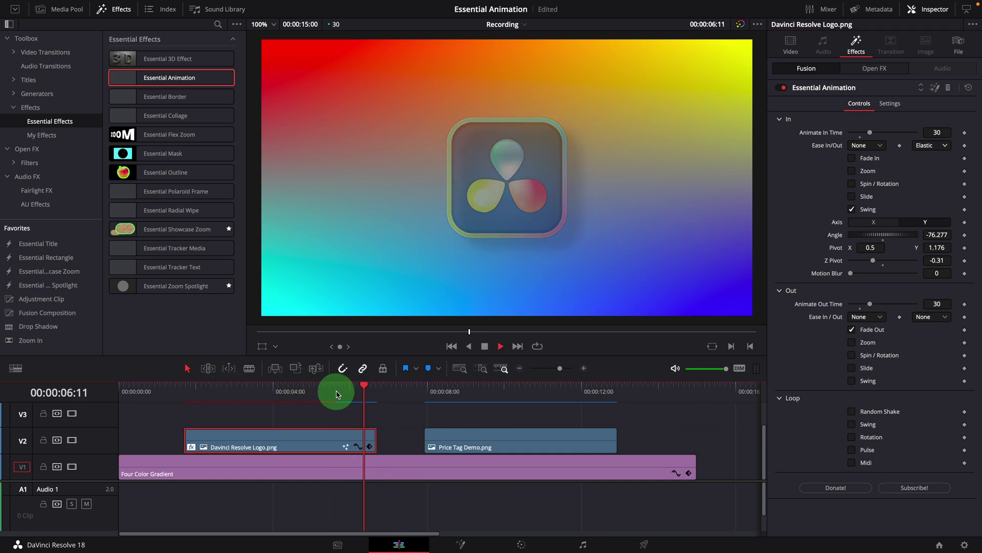
key("space")
Step: Enable Zoom for the Out animation and play the combined fade and zoom exit near the clip's end
left_click(851, 343)
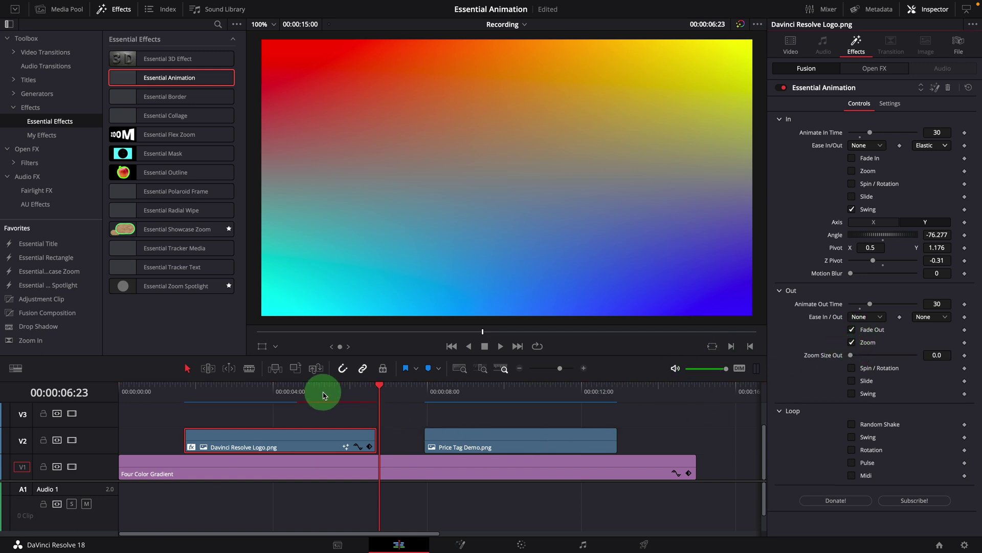
left_click(322, 391)
key("space")
left_click(324, 392)
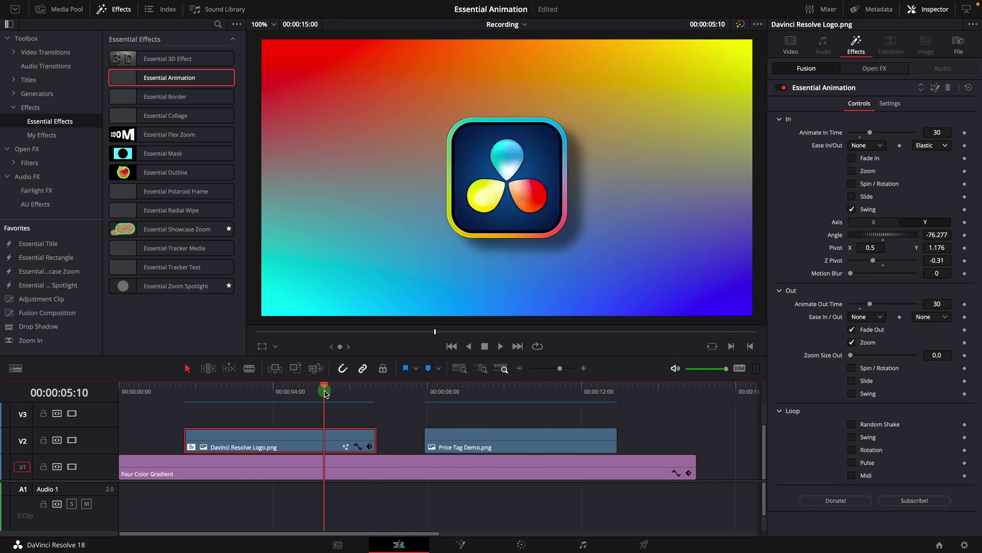
key("space")
Step: Raise the Zoom Size Out to 10.0 and play the logo's enlarging exit
left_click_drag(851, 355, 889, 356)
left_click(329, 390)
key("space")
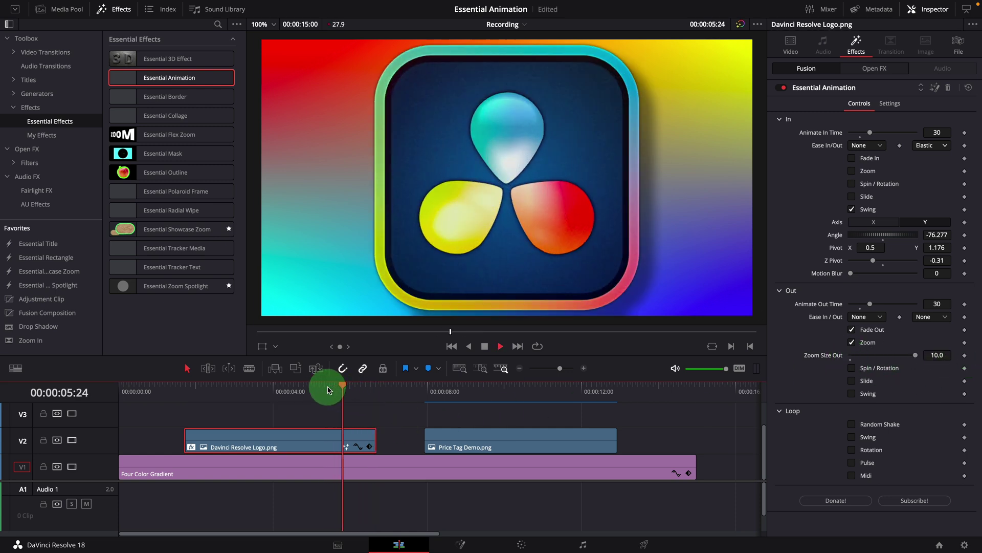
left_click(328, 391)
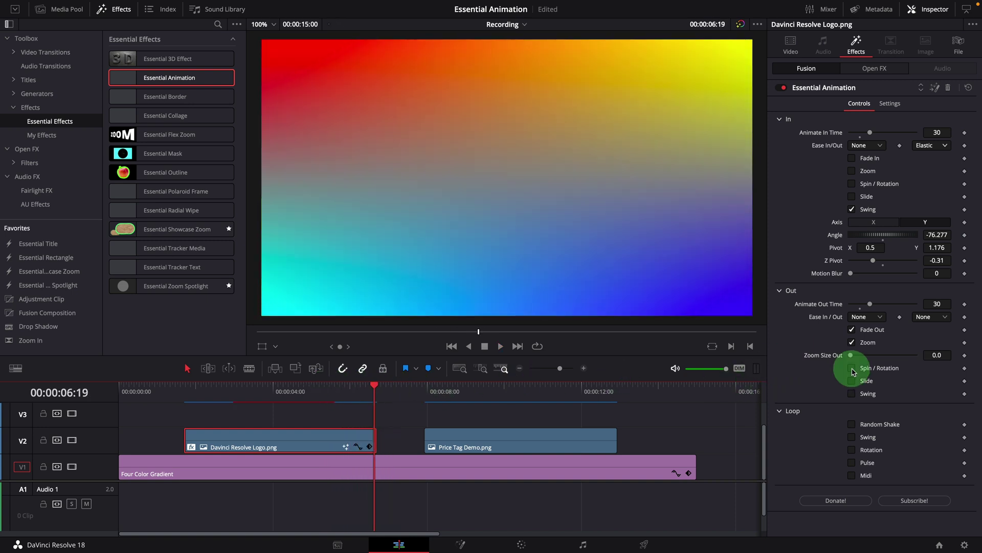
Step: Enable Spin / Rotation for the Out animation and play the logo's spinning exit near its clip's end
left_click(852, 369)
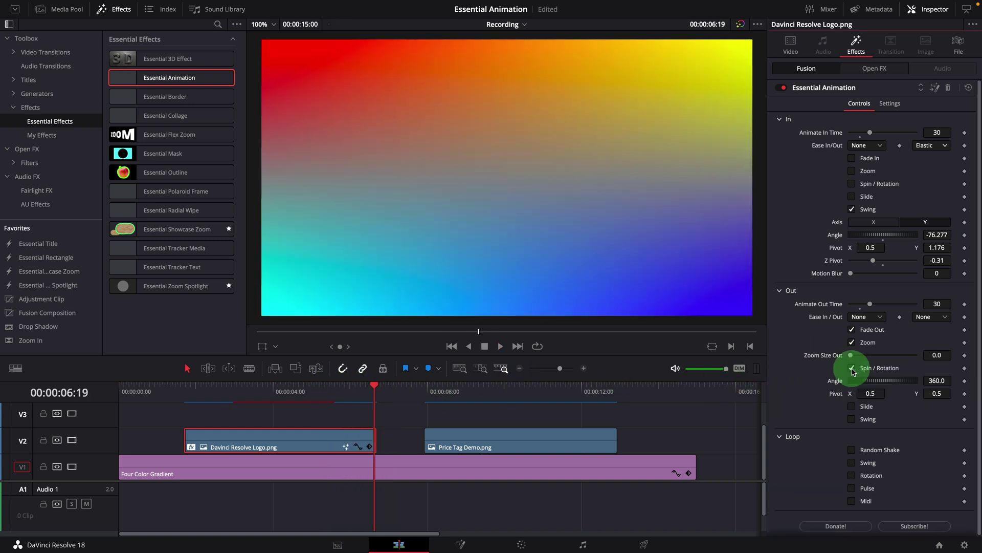
left_click(340, 391)
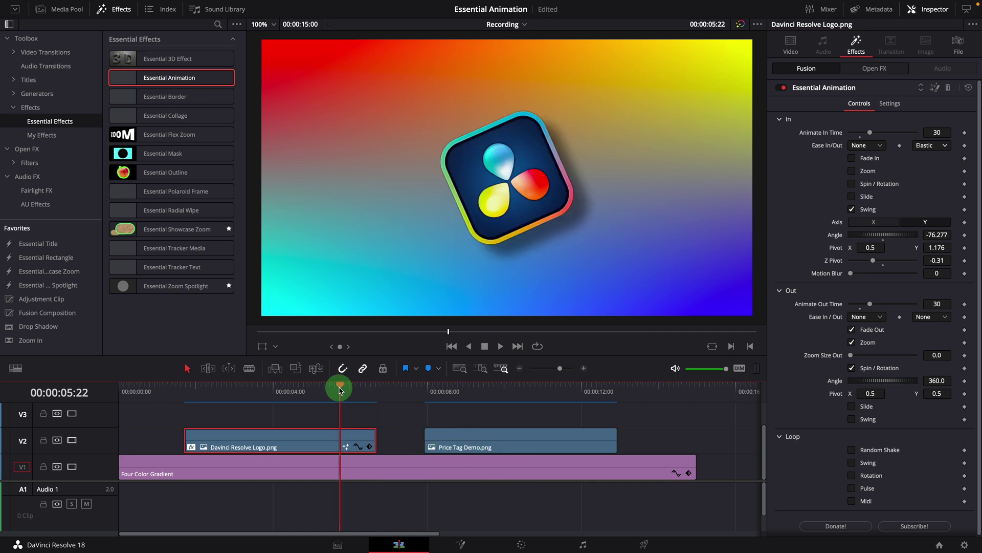
key("space")
left_click(329, 390)
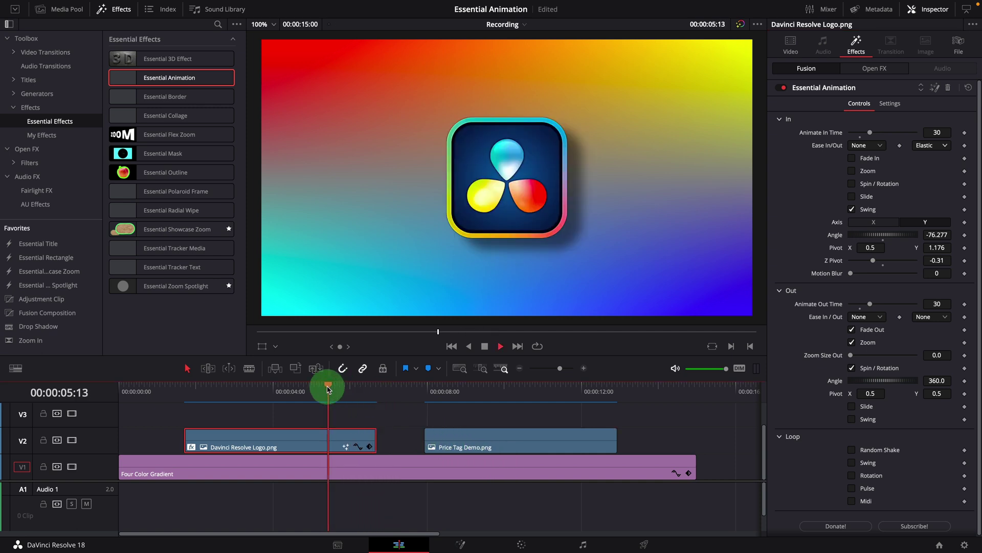
left_click(328, 390)
key("space")
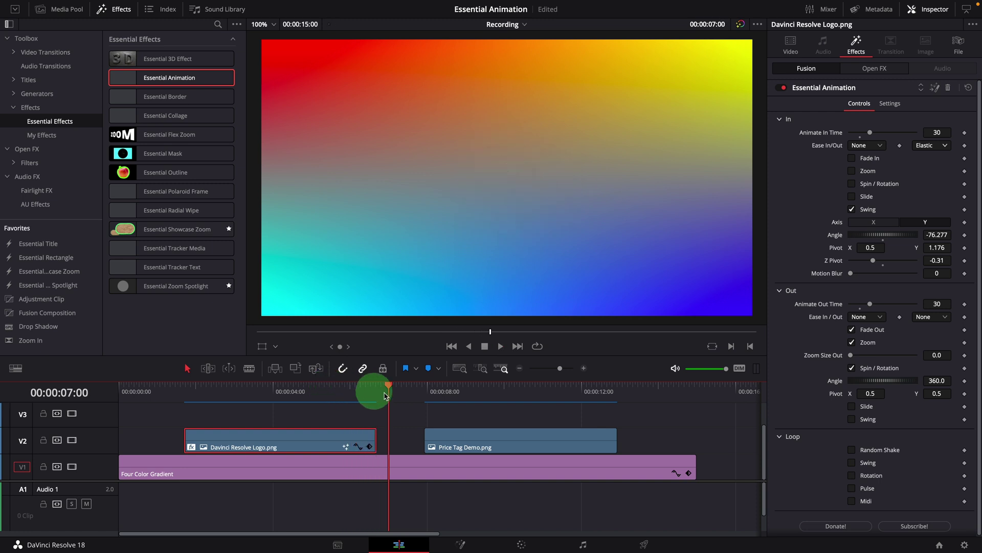
Step: Set the Out rotation's Pivot Y to 0.7 and play the off-centre spinning exit
key("Right")
key("Right")
key("Right")
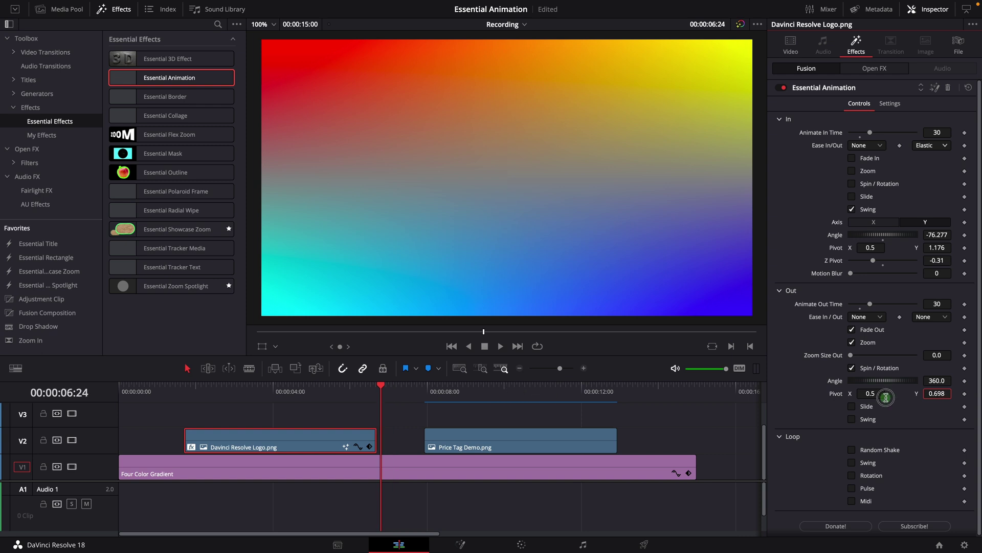
left_click(330, 394)
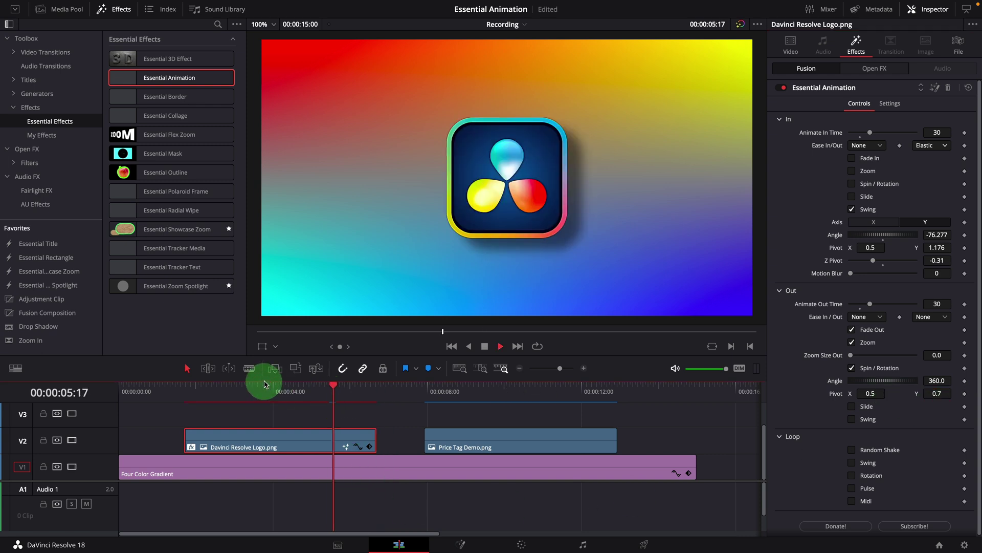
left_click(324, 390)
left_click(324, 391)
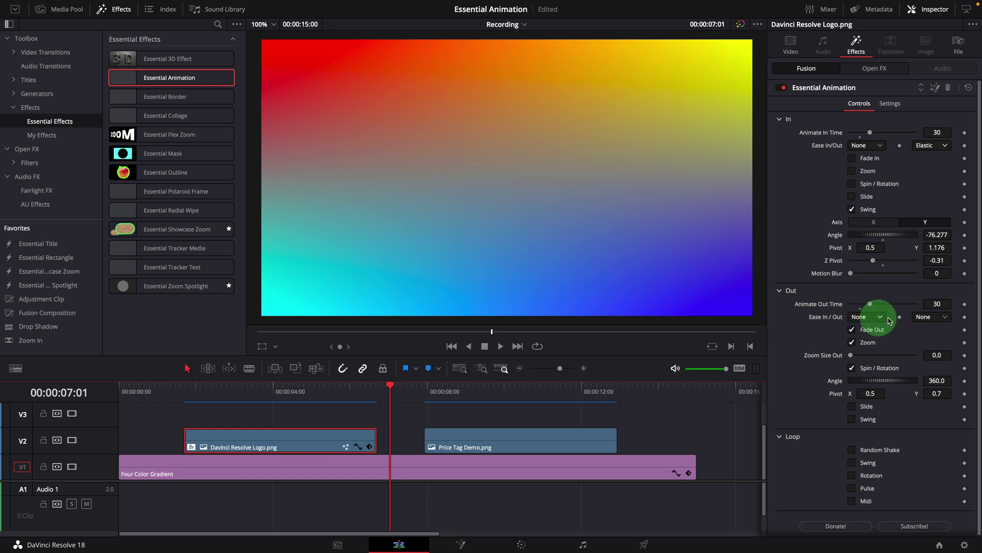
Step: Set the first Ease In / Out option of the Out animation to Back and play the logo's exit
left_click(881, 318)
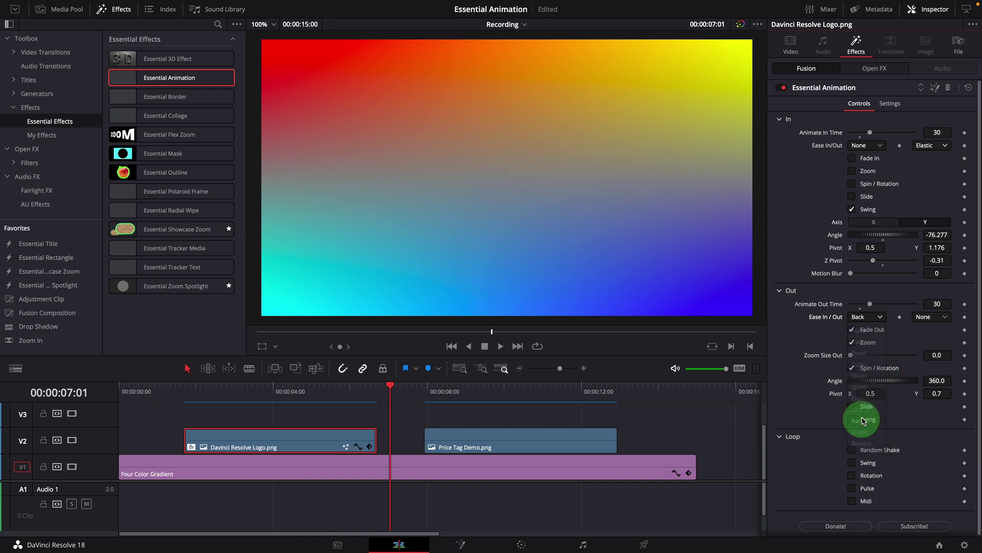
left_click(330, 391)
key("space")
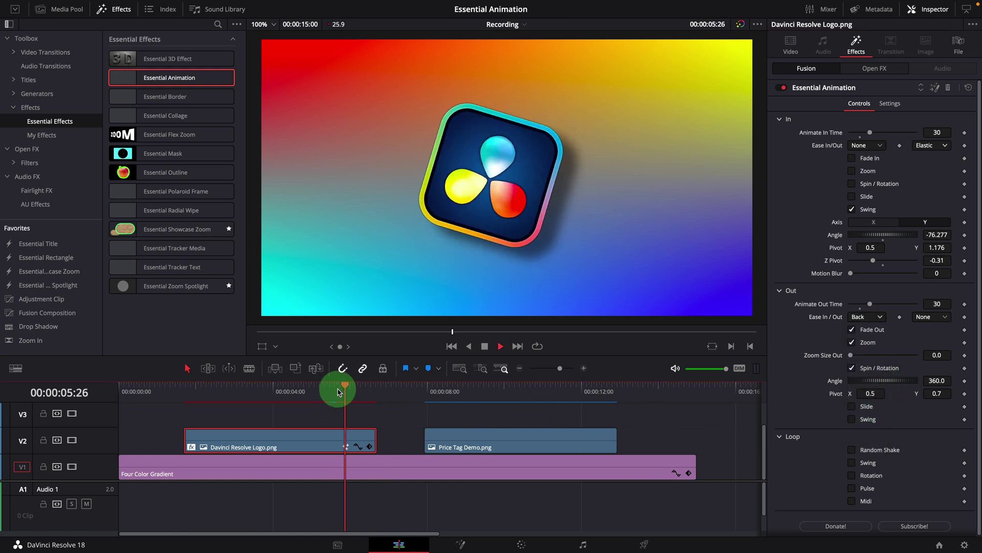
left_click(336, 392)
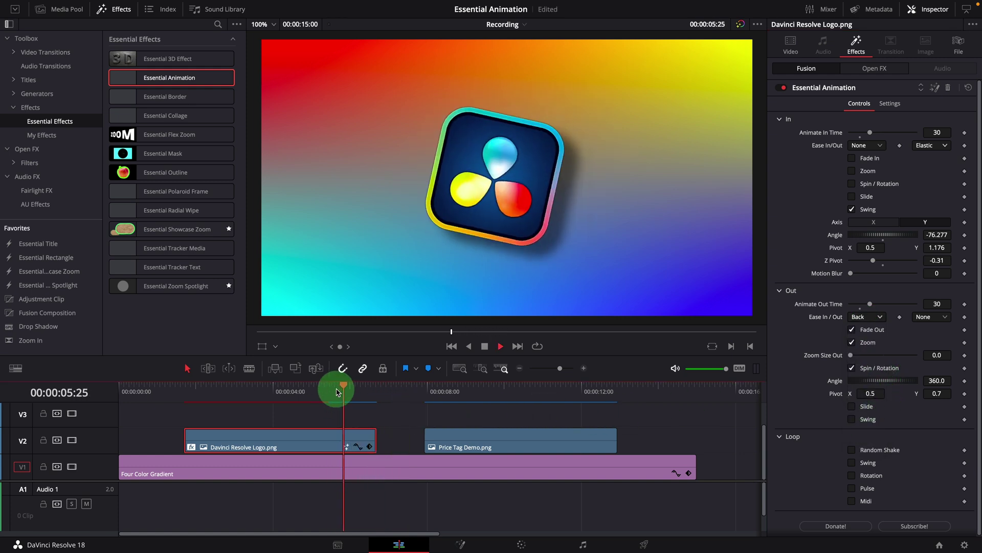
left_click(337, 391)
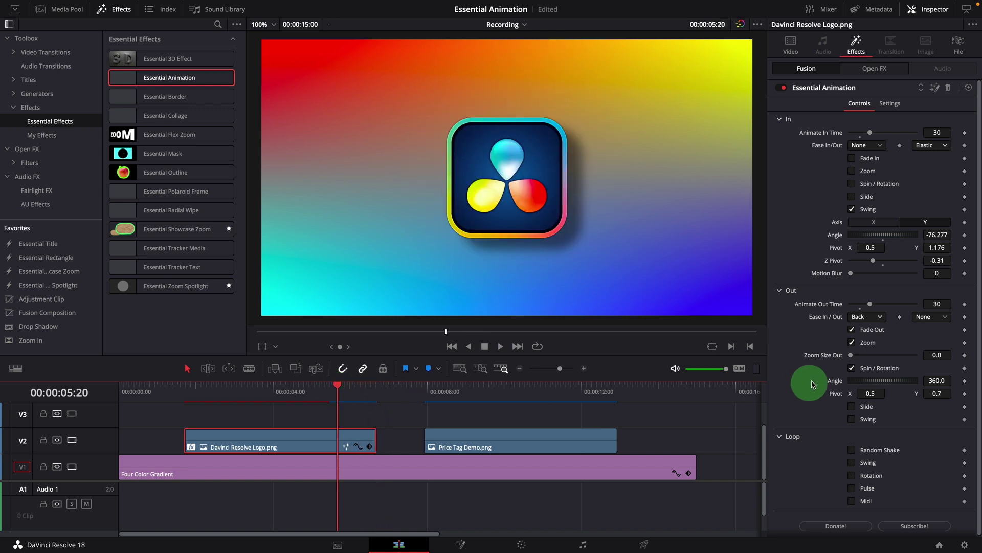
key("space")
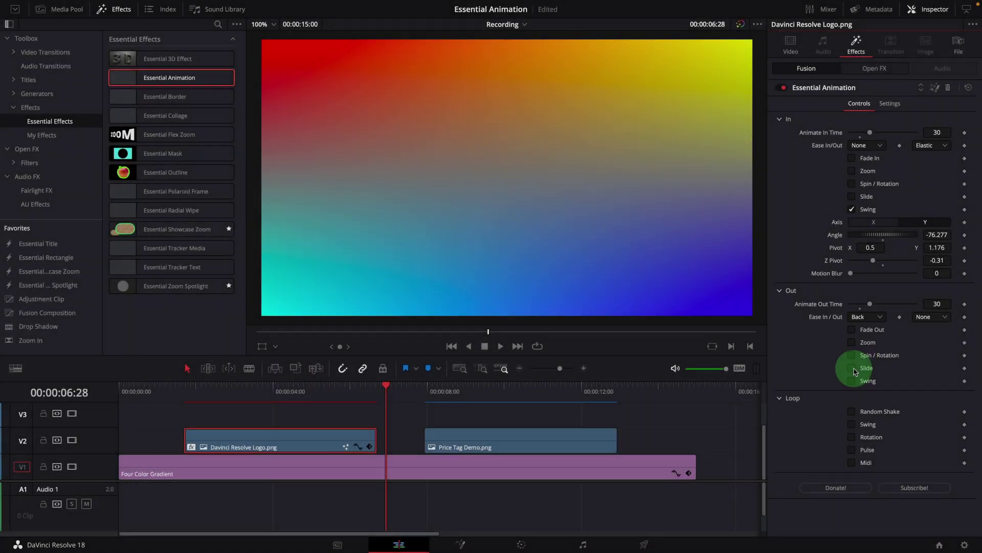
Step: Use Slide as the only Out animation and play the logo sliding away near the clip's end
left_click(854, 369)
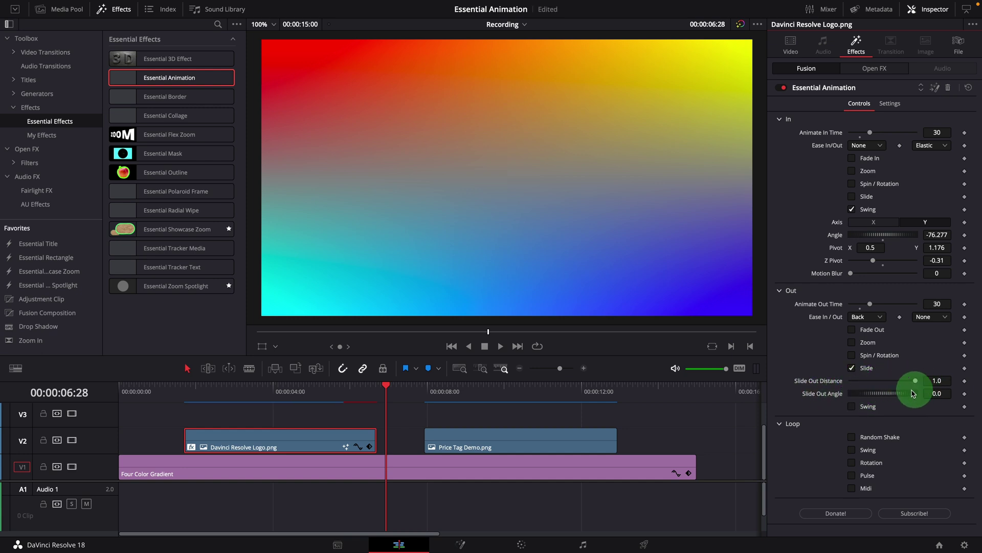
left_click(340, 391)
key("space")
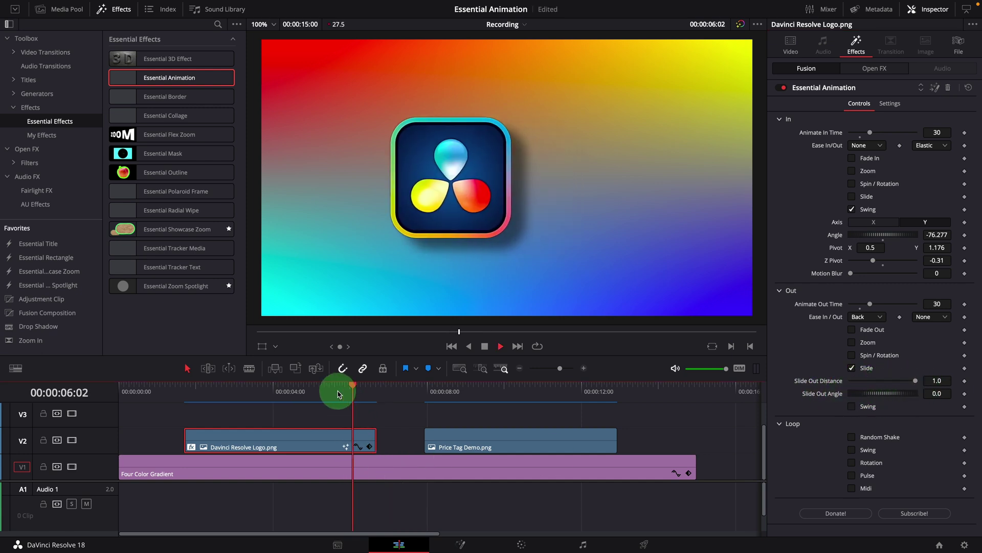
left_click(338, 392)
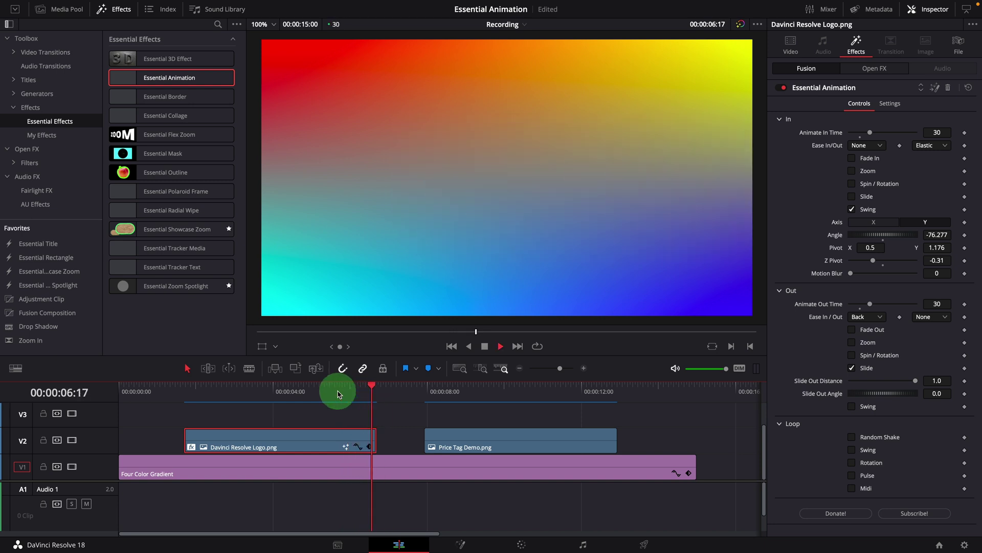
key("space")
Step: Replace Slide with Swing for the Out animation and play the logo's swinging exit
left_click(852, 369)
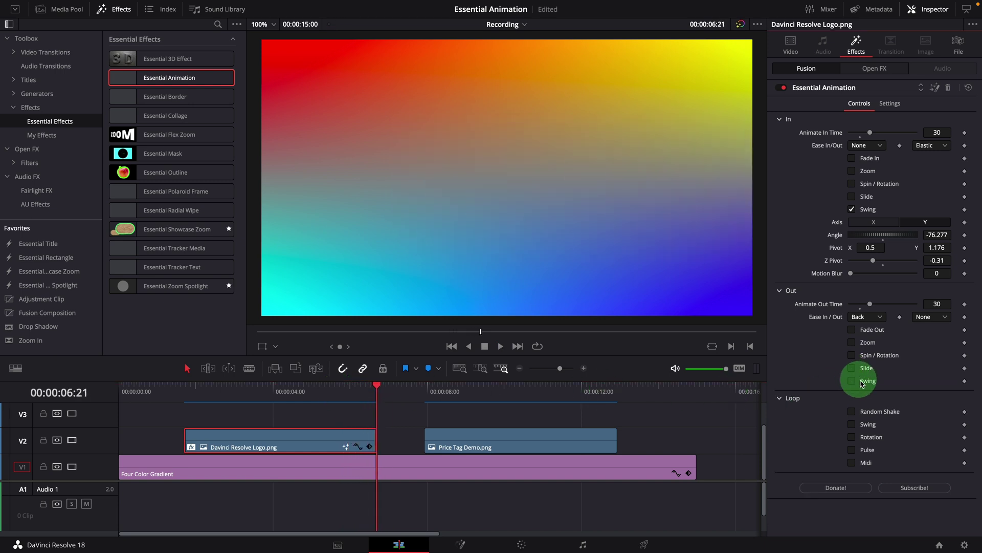
left_click(851, 382)
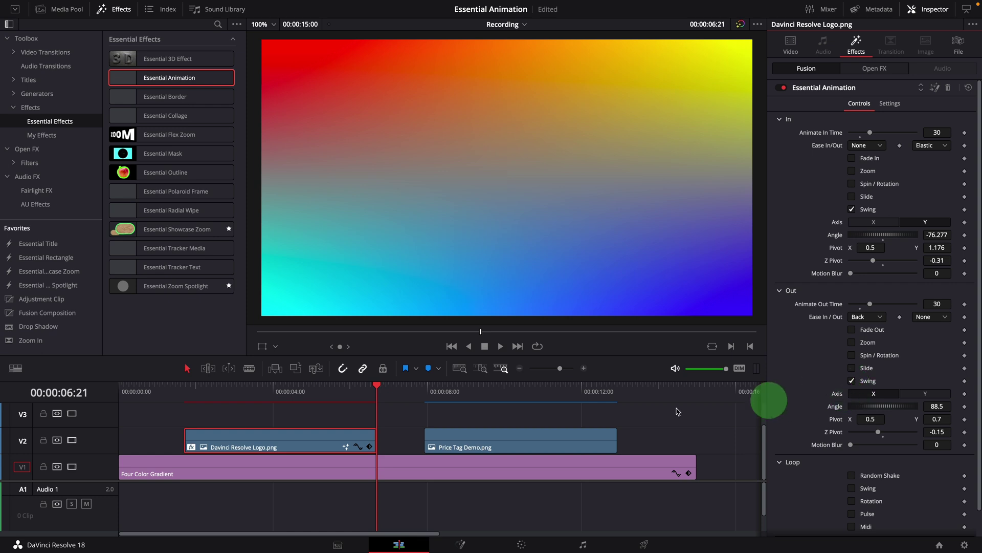
left_click(363, 390)
mouse_move(363, 390)
left_mouse_down()
mouse_move(310, 394)
mouse_move(345, 393)
left_mouse_up()
key("space")
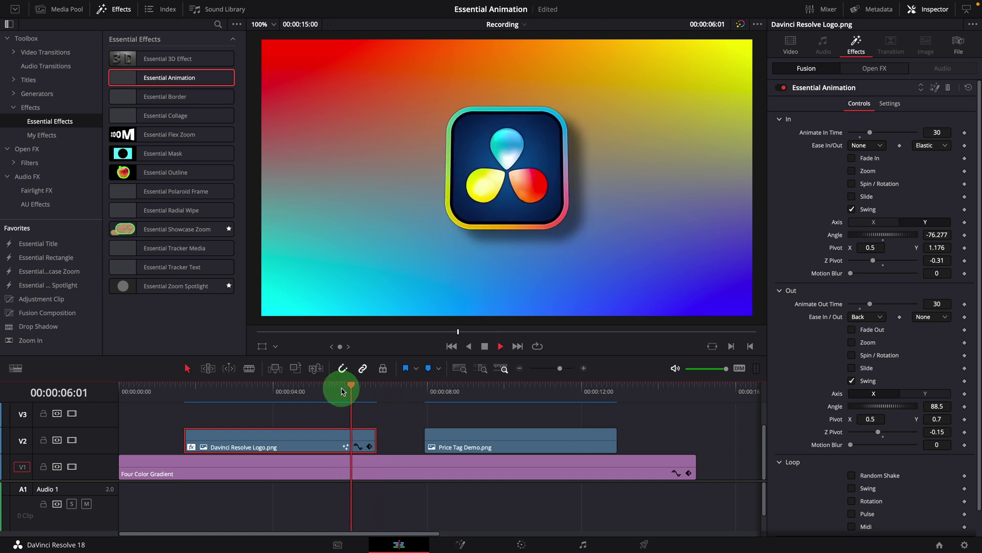
left_click(346, 390)
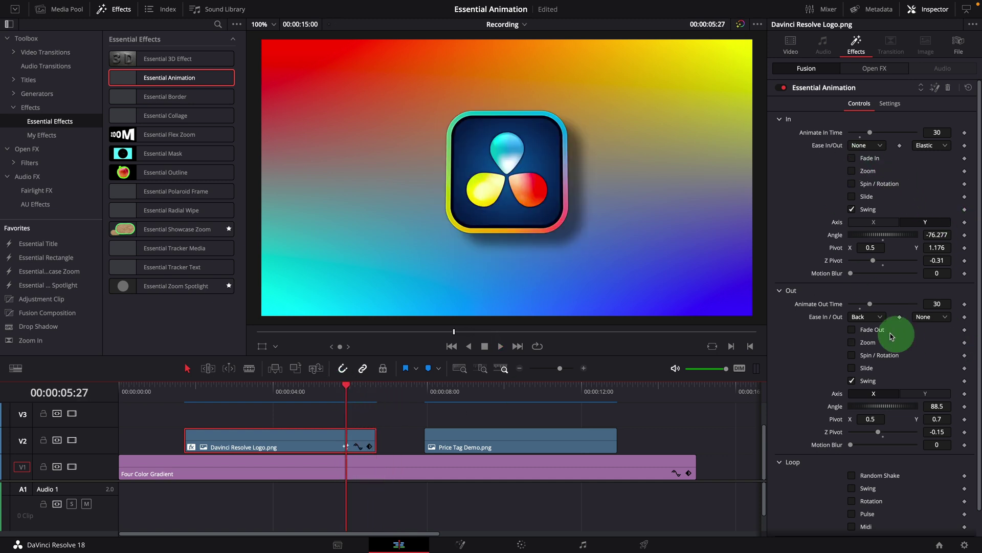
Step: Try Cubic easing for the Out swing and play the logo's exit
left_click(869, 317)
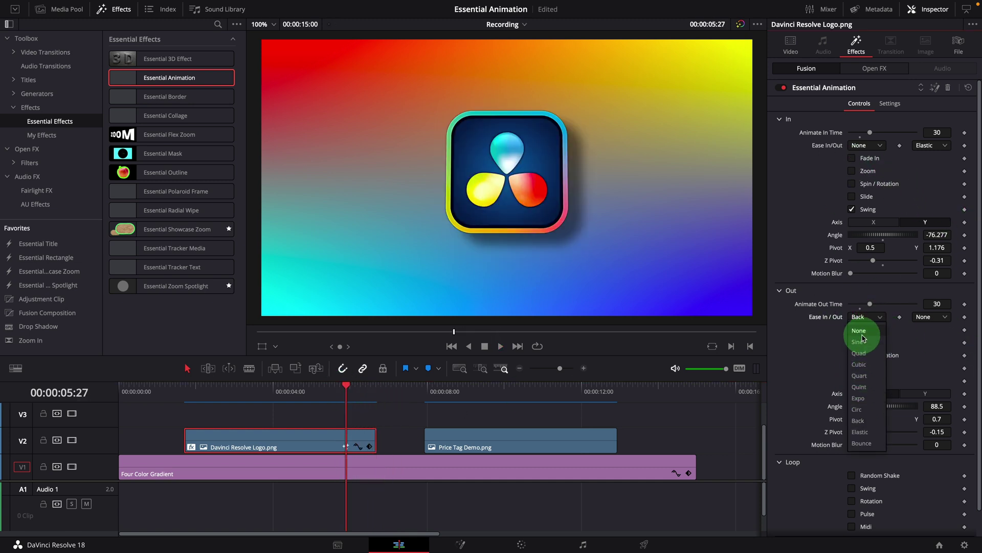
left_click(859, 363)
key("space")
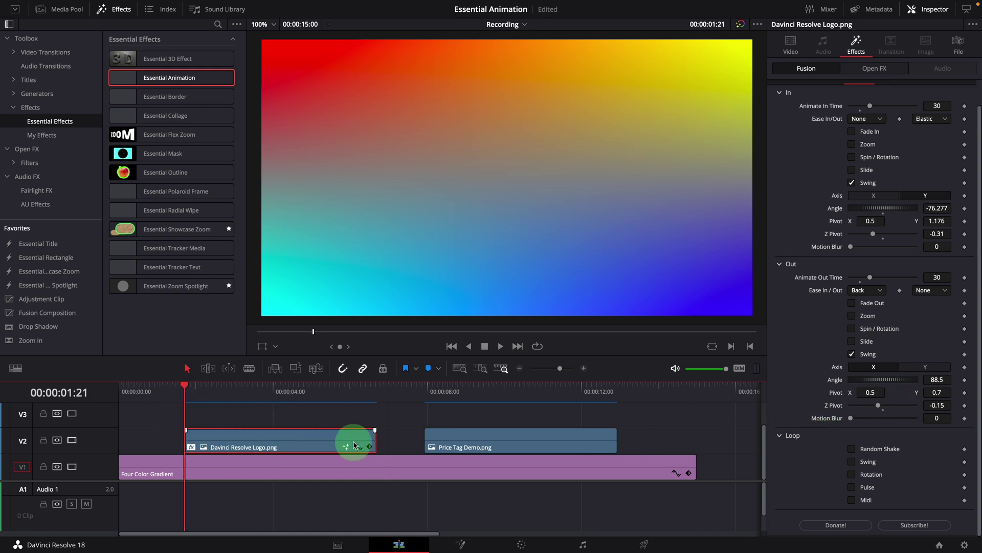
Step: Enable Random Shake for the Loop animation, disable the In and Out Swing, and play the shaking logo
left_click(852, 449)
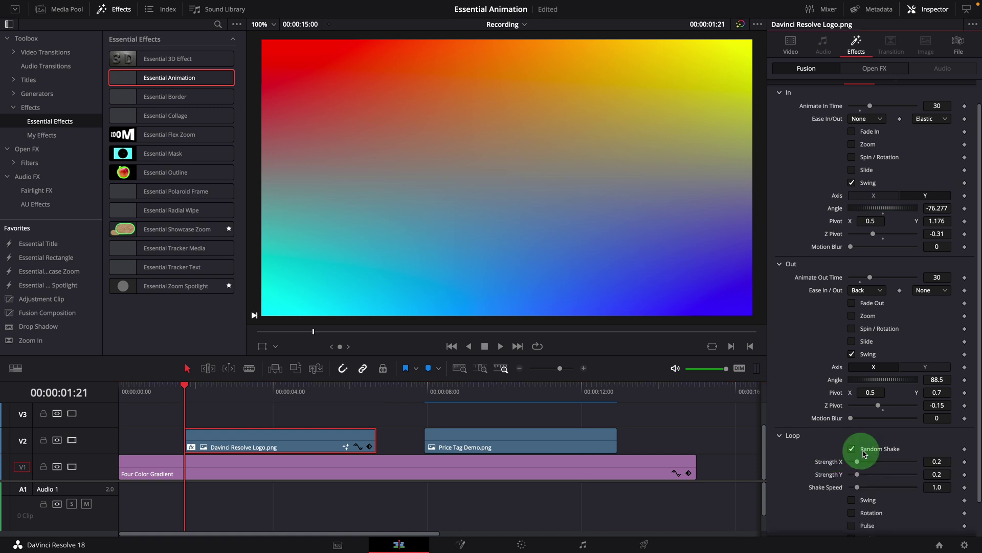
key("space")
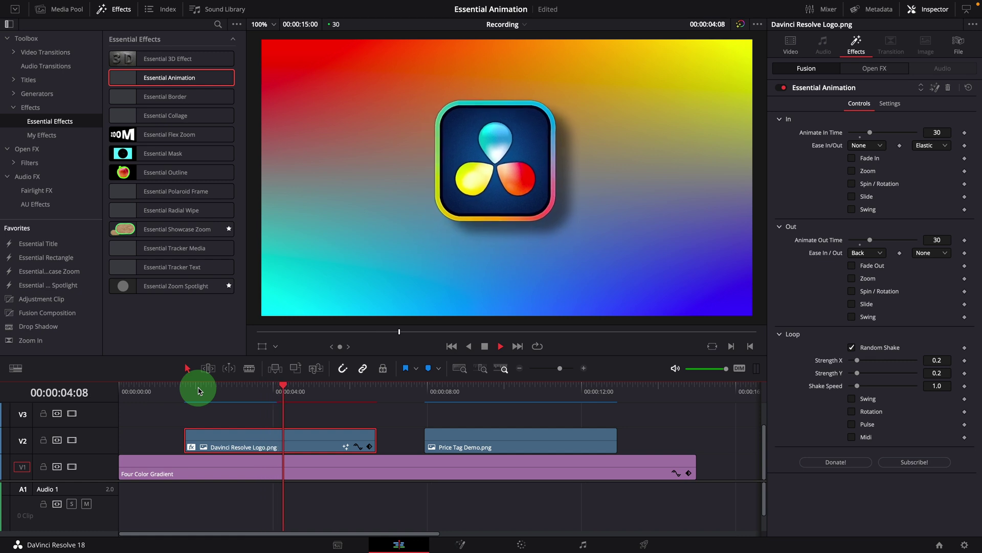
key("space")
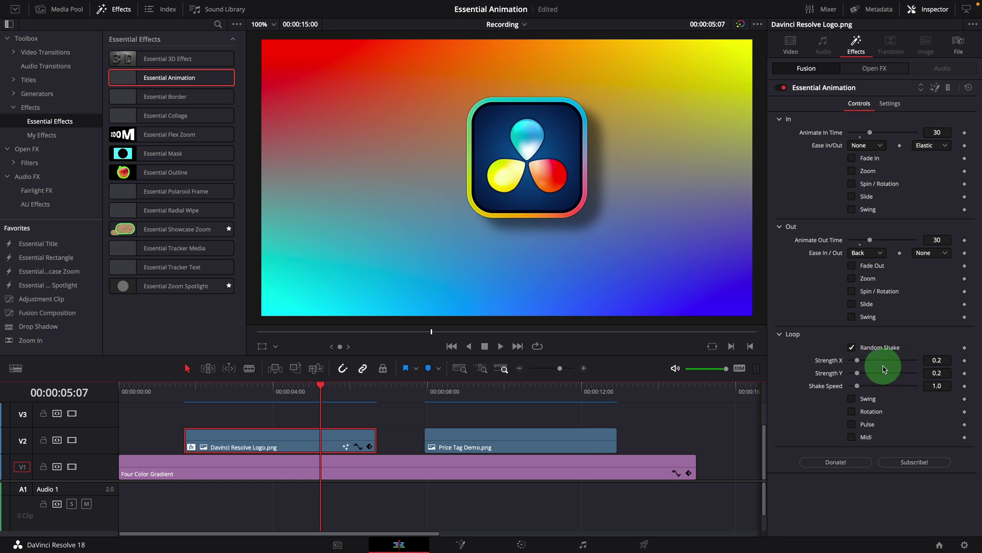
Step: Set the Random Shake's Strength Y to 0.0 and play the horizontal-only shake
left_click_drag(858, 378, 851, 377)
left_click(234, 391)
key("space")
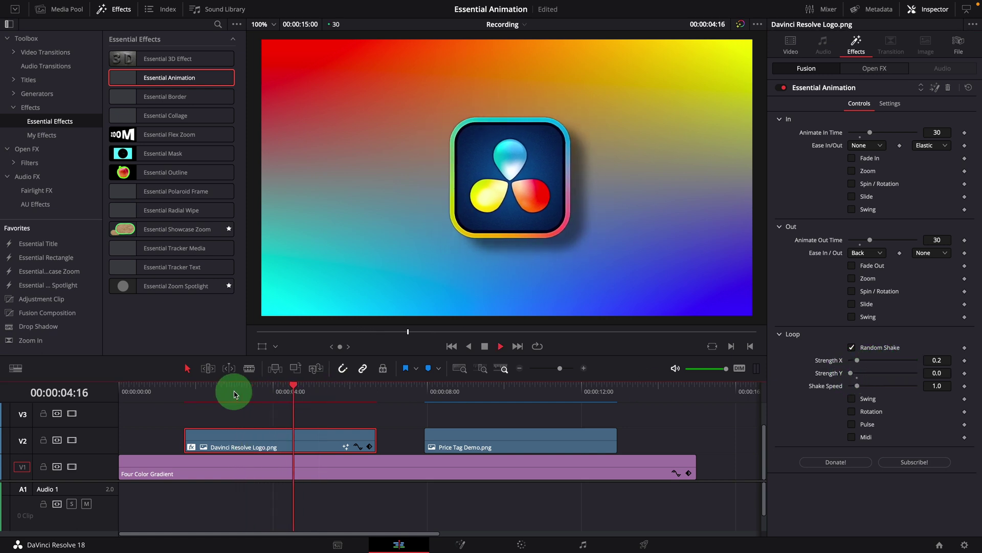
left_click(235, 392)
key("space")
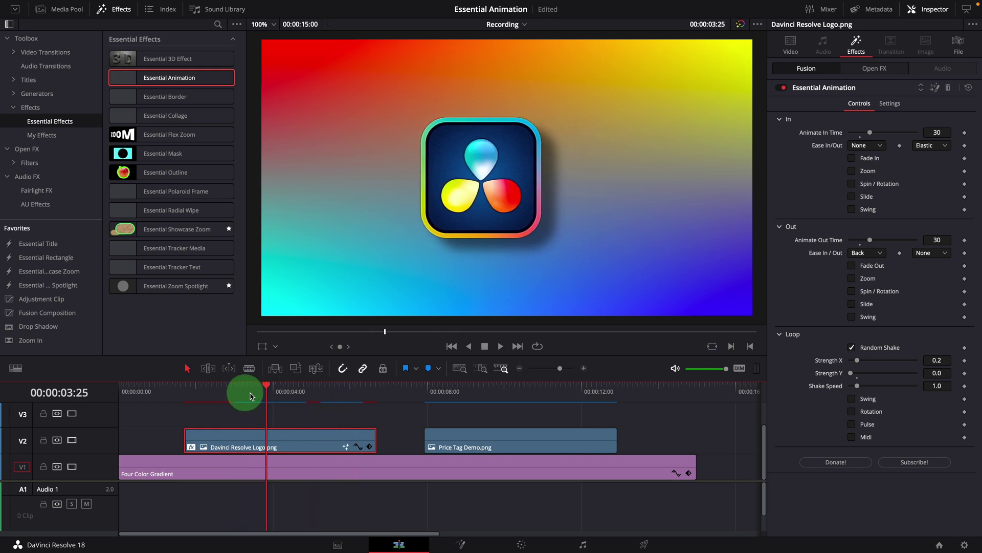
Step: Set the Random Shake's Strength X to 0.0 and Strength Y to 0.2, and play the vertical-only shake
mouse_move(859, 364)
left_mouse_down()
mouse_move(850, 361)
mouse_move(858, 373)
left_mouse_up()
left_click(235, 392)
key("space")
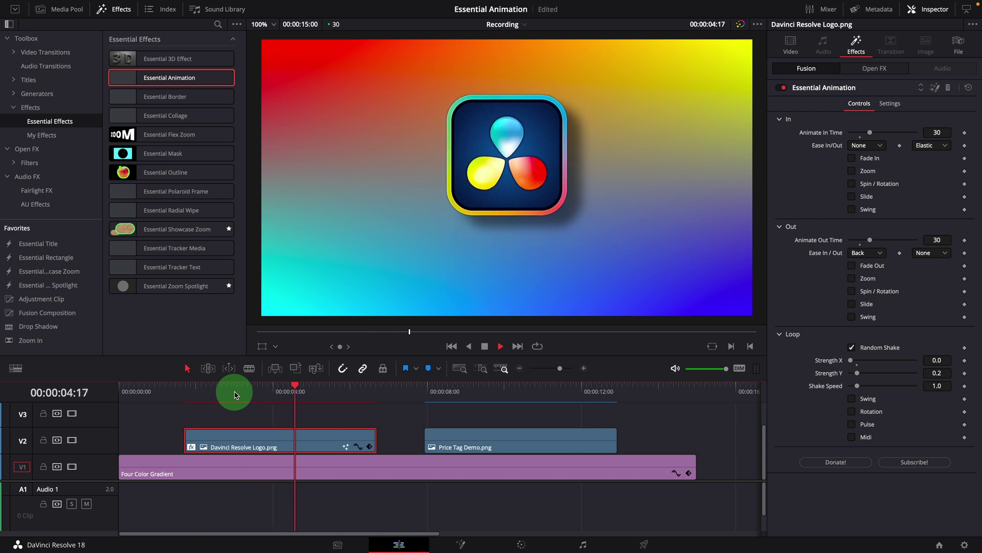
Step: Raise the Shake Speed to 4.57 and replay the logo from near its clip's start
key("space")
left_click_drag(857, 385, 882, 390)
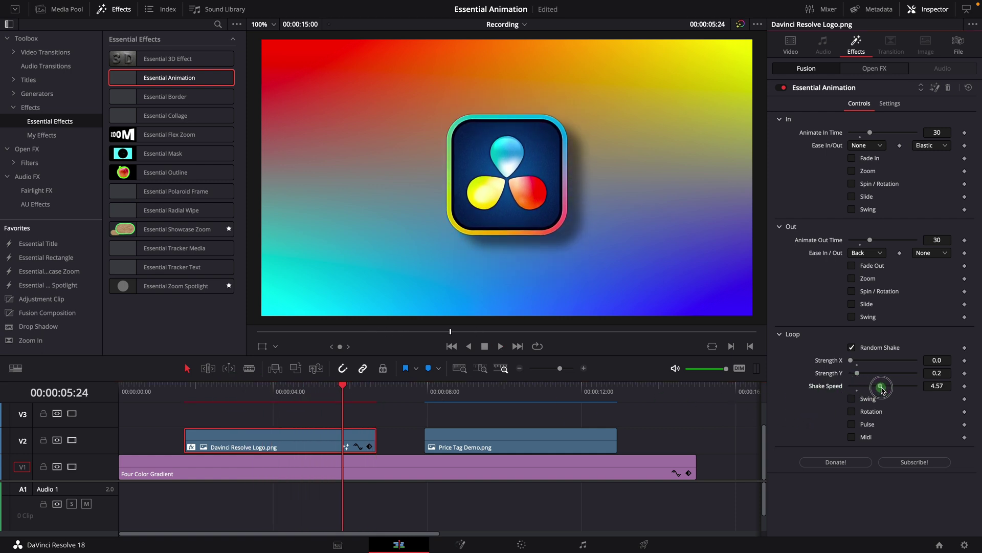
left_click(204, 390)
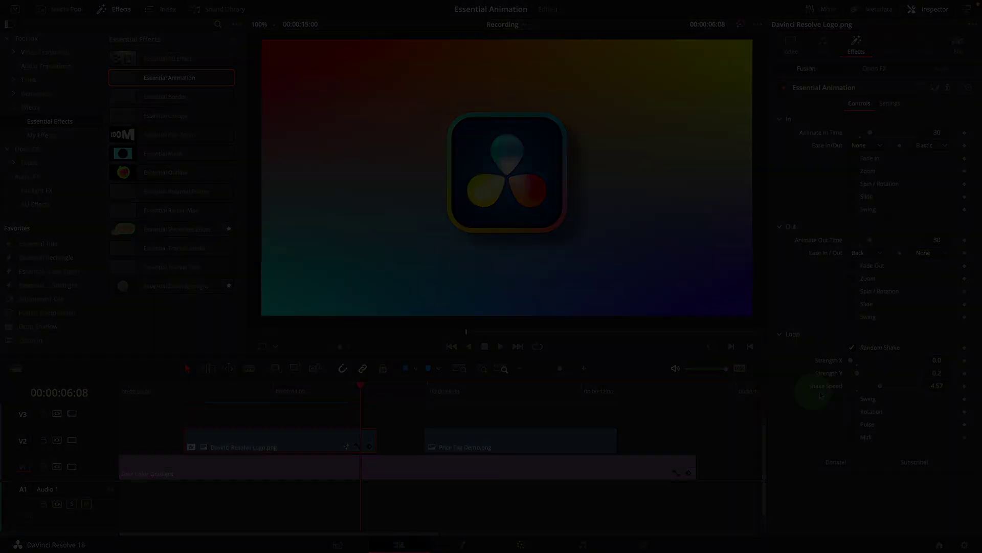
Step: Replace Random Shake with Swing for the Loop animation and play the swinging logo
left_click(851, 347)
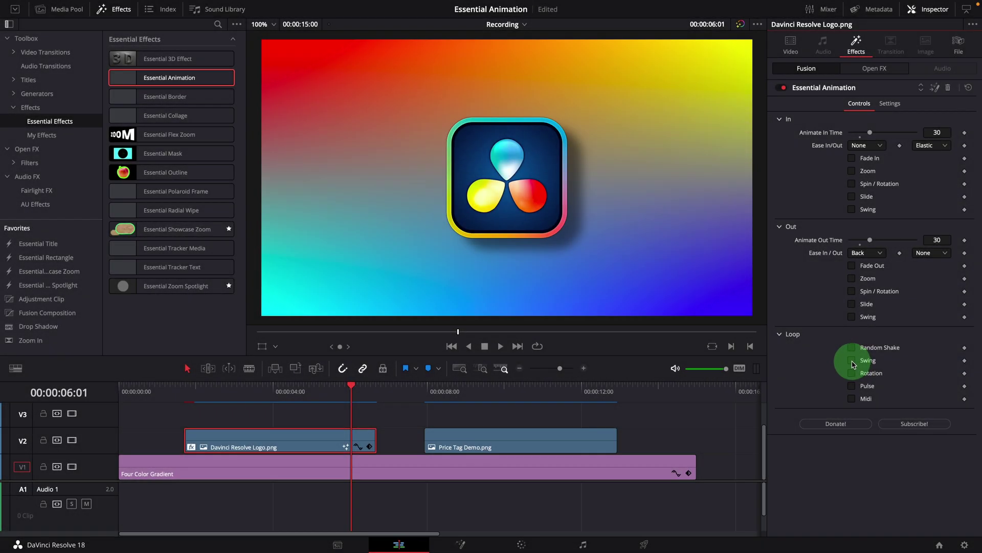
left_click(852, 361)
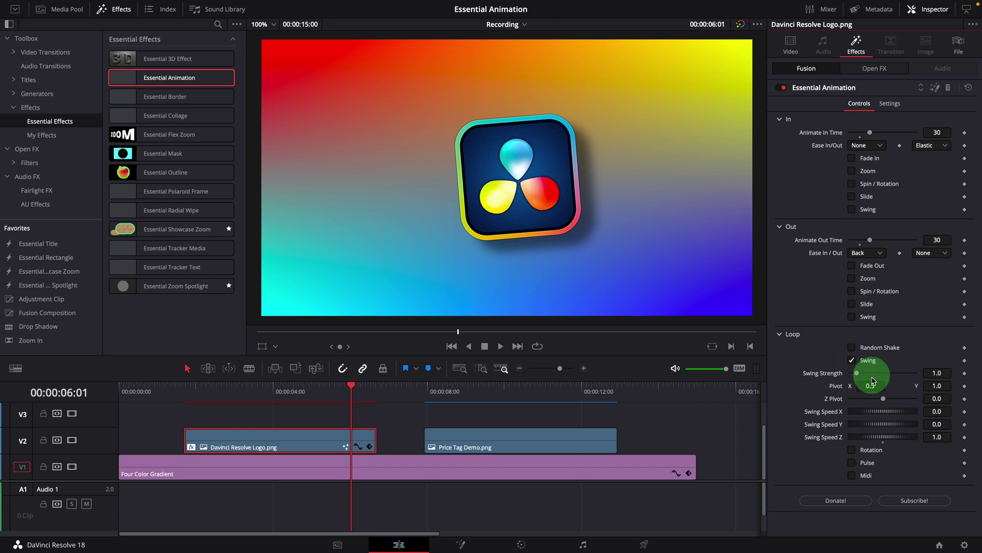
left_click(216, 390)
key("space")
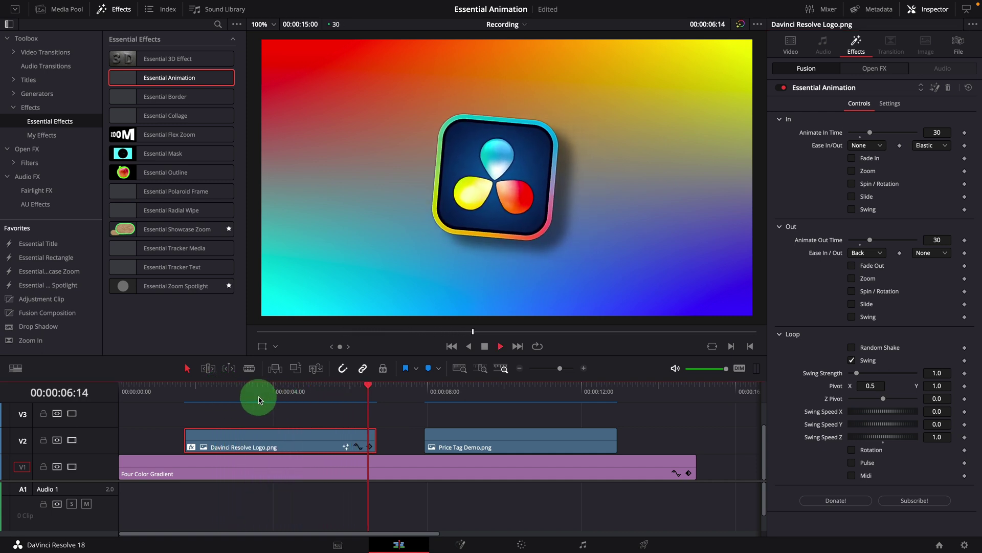
left_click(258, 396)
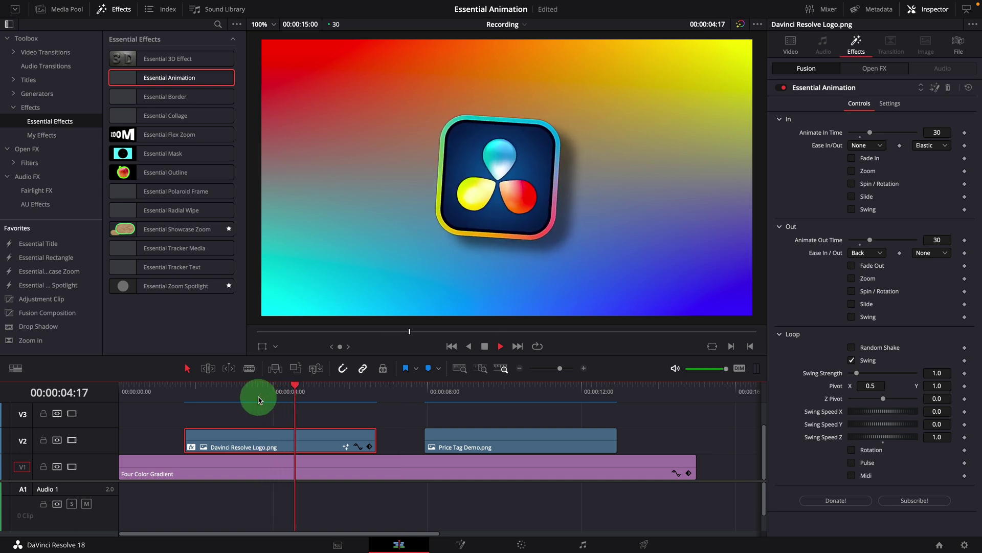
key("space")
Step: Raise the loop's Swing Strength to 3.53 and play the stronger swing
left_click(283, 435)
left_click_drag(856, 372, 874, 376)
left_click(248, 393)
key("space")
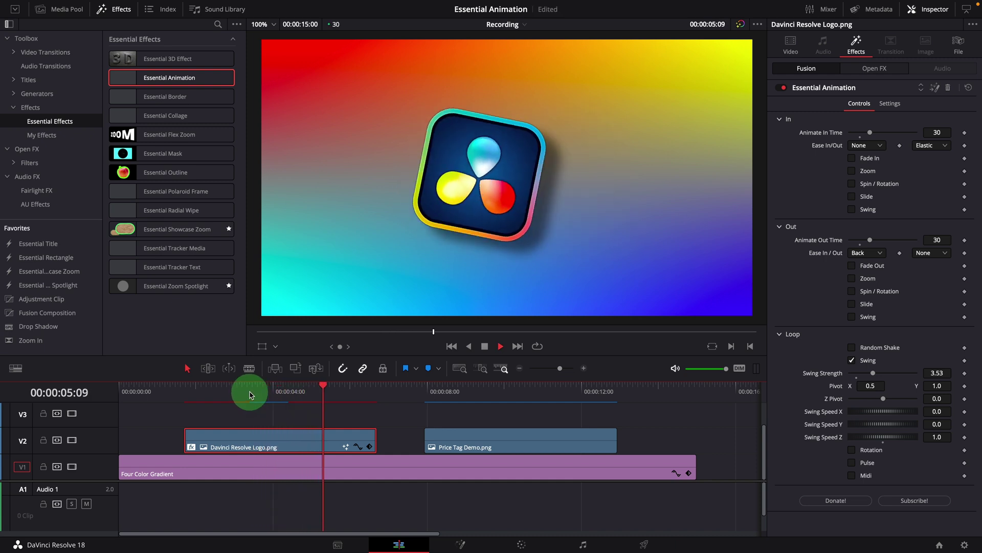
left_click(257, 394)
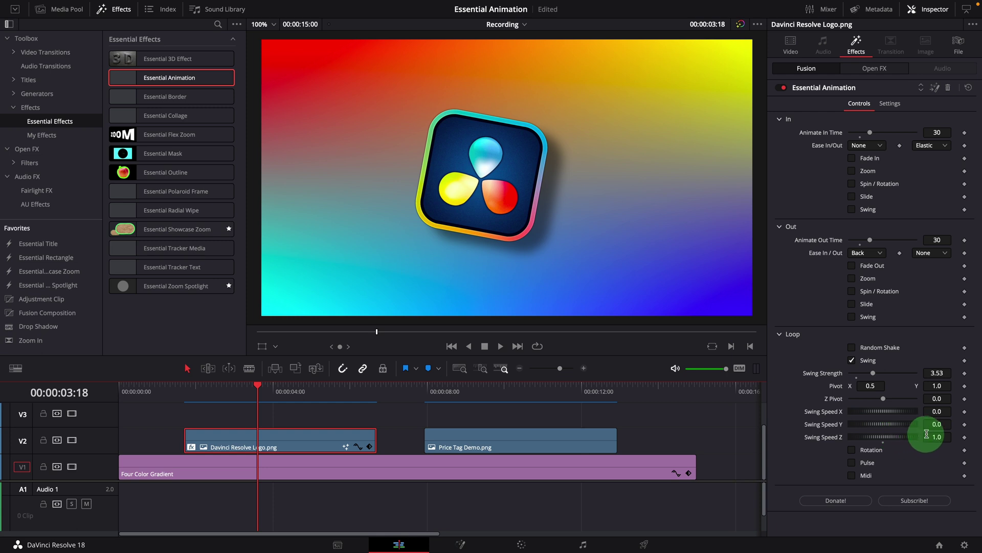
Step: Set the loop's Swing Speed Y to 1.0 and play the logo from near its clip's start
left_click_drag(845, 428, 933, 429)
left_click(227, 391)
key("space")
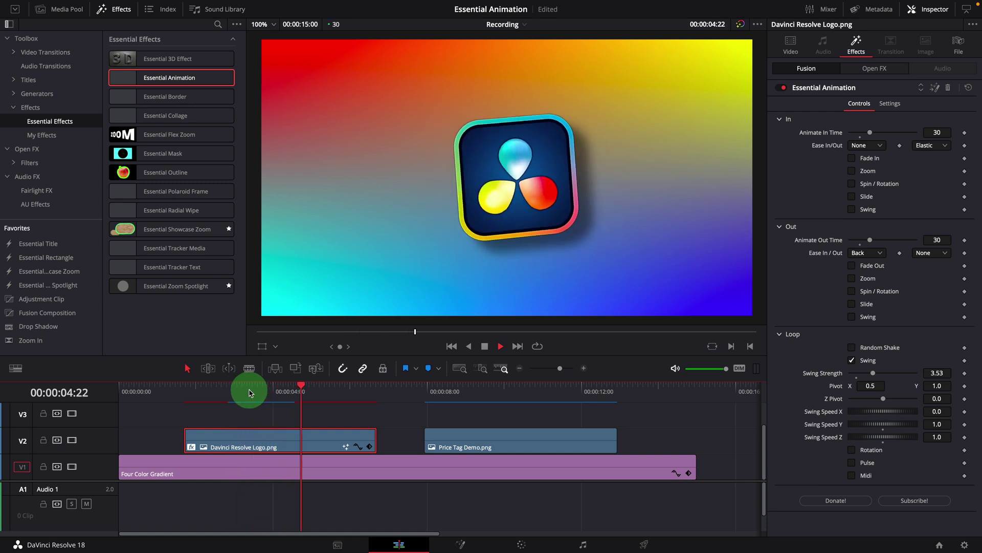
Step: Set Swing Speed Z to 0.0, Pivot Y to 0.5 and Z Pivot to -0.39, and play the sideways swing
left_click(253, 391)
left_click(901, 429)
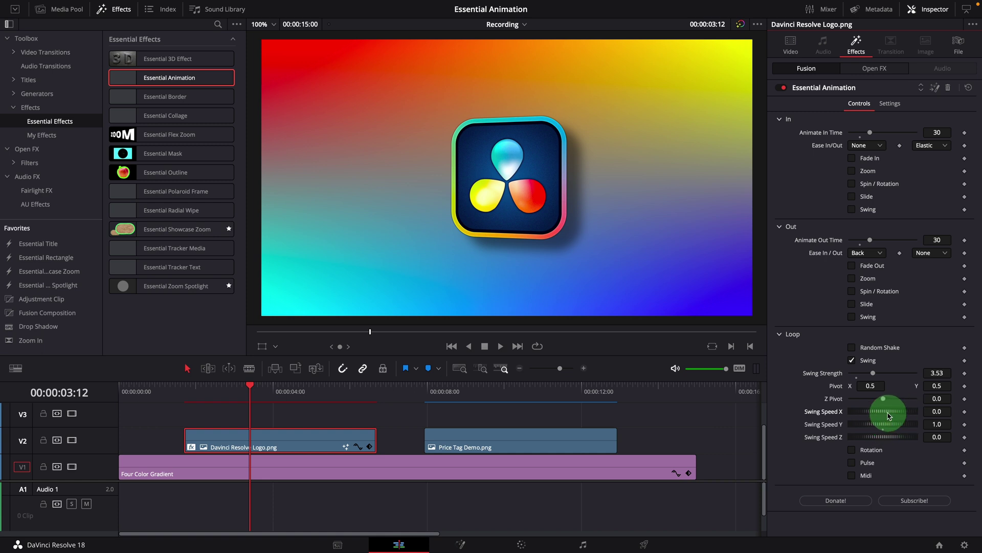
left_click_drag(887, 401, 873, 401)
left_click_drag(237, 394, 200, 391)
key("space")
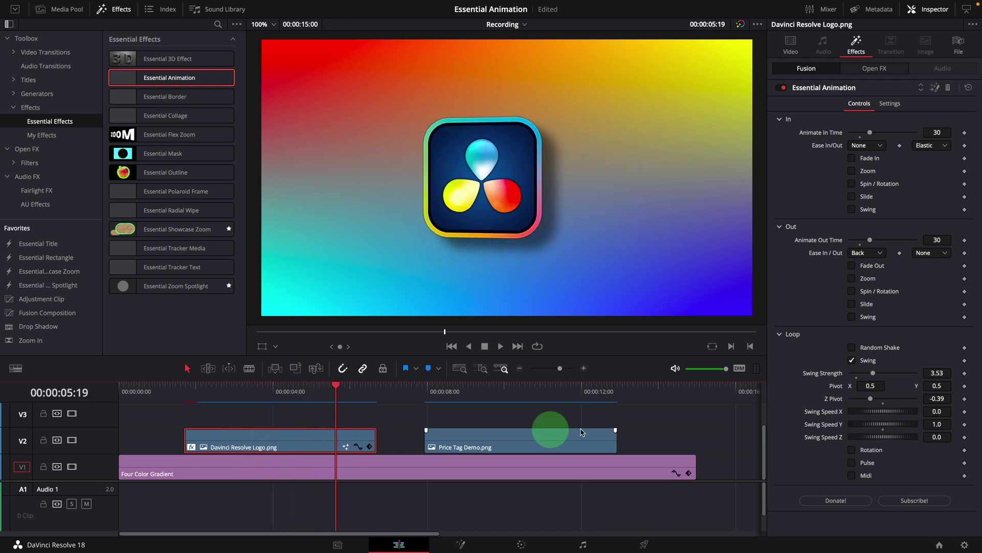
Step: Raise Swing Speed Y to 1.71 and replay the faster swing
left_click_drag(864, 427, 907, 427)
left_click(212, 389)
key("space")
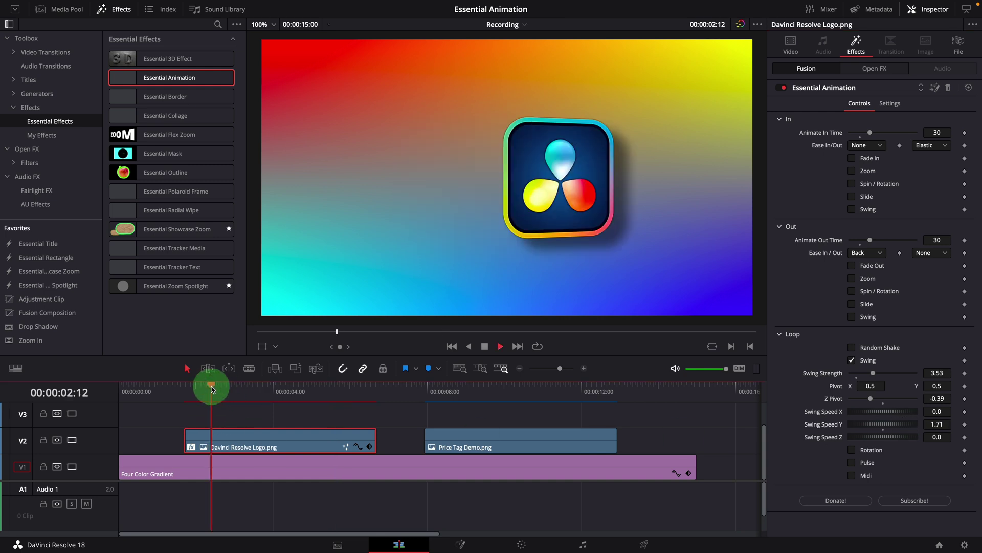
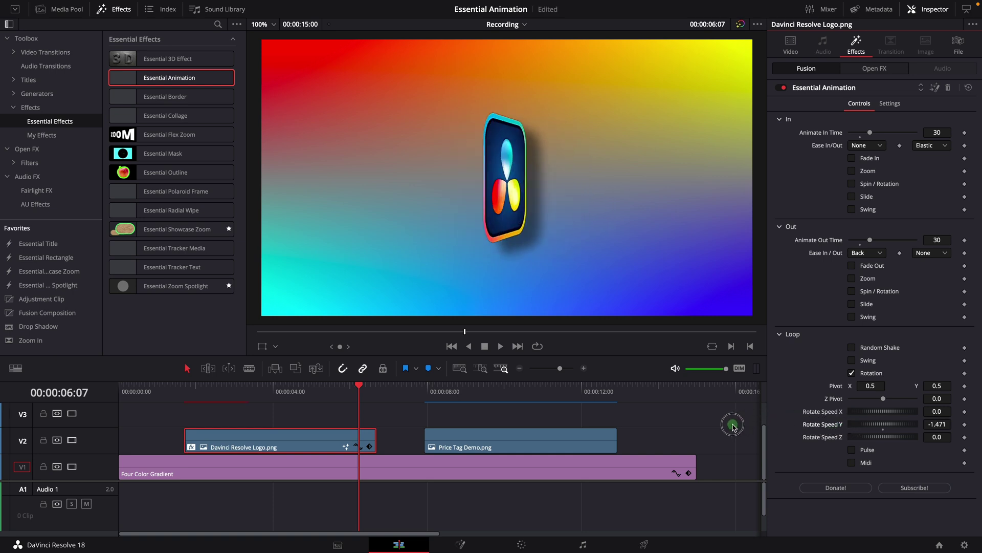
Step: Play the logo's loop rotation from near its clip's start
left_click(242, 392)
key("space")
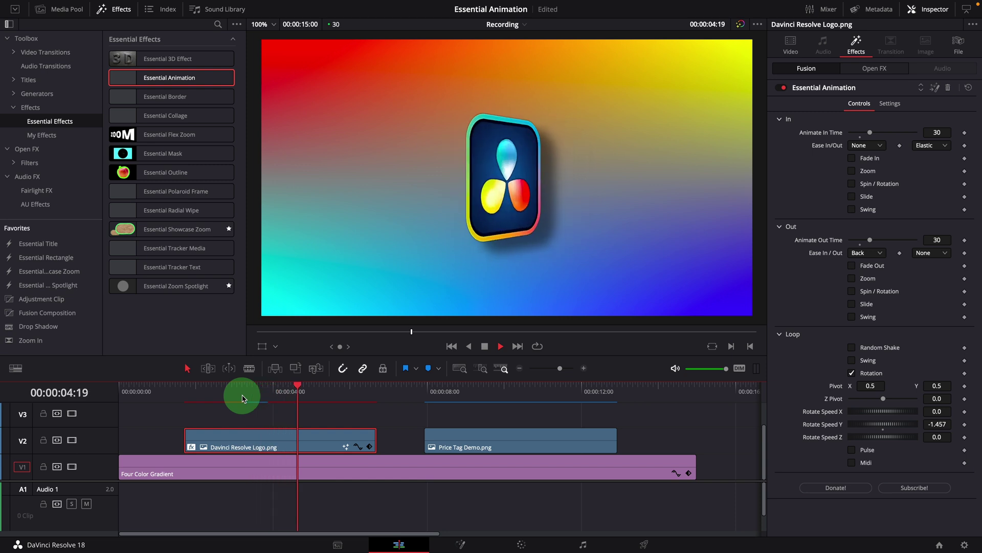
key("space")
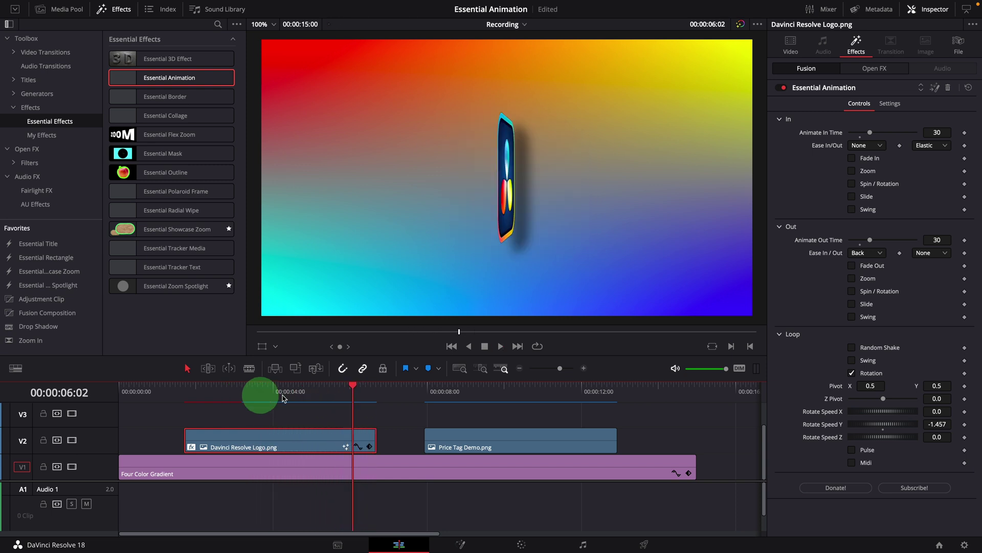
Step: Set Rotate Speed Y to 1.014 and Z Pivot to -0.5, and play the offset rotation
left_click_drag(870, 423, 867, 398)
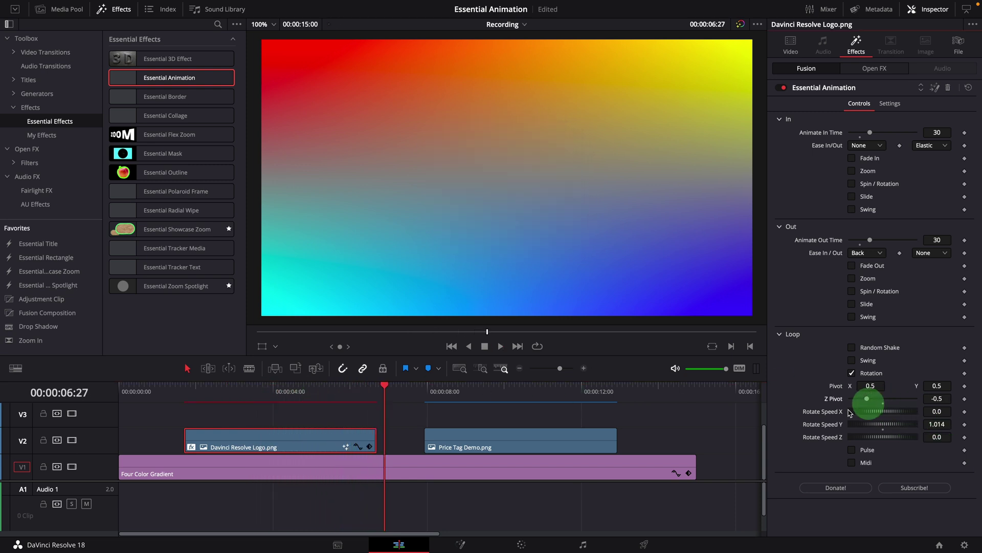
left_click(188, 389)
key("space")
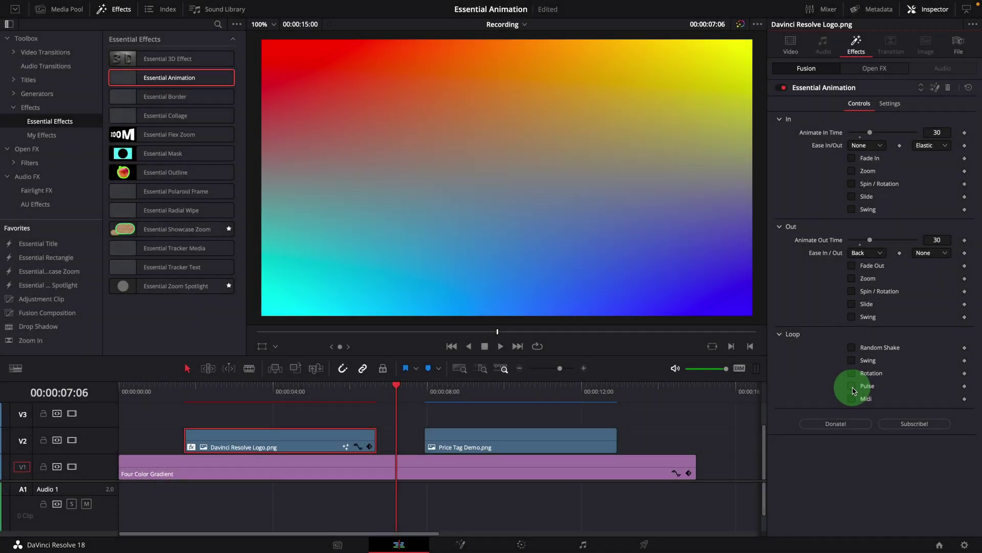
Step: Enable Pulse for the Loop animation and play the pulsing logo from its clip's start
left_click(852, 387)
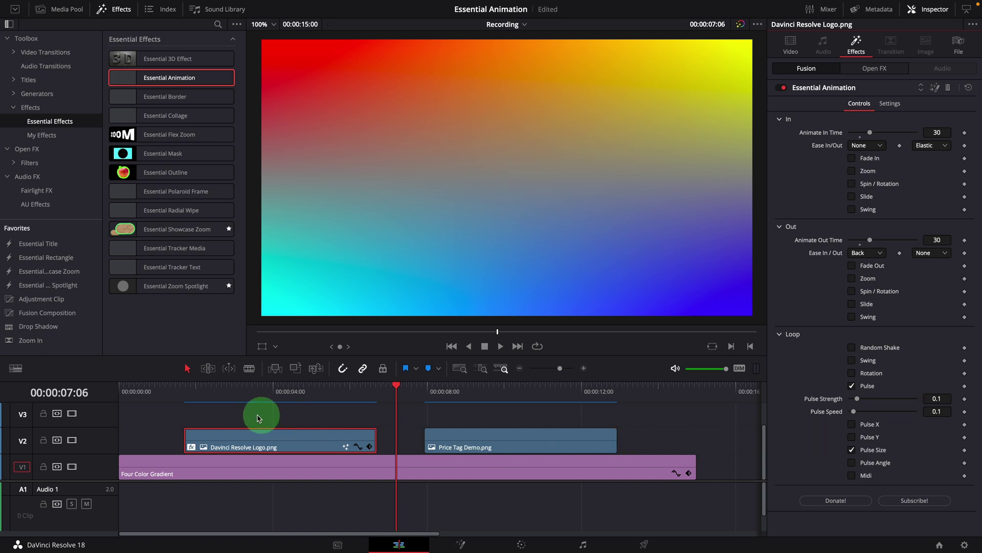
left_click(187, 391)
key("space")
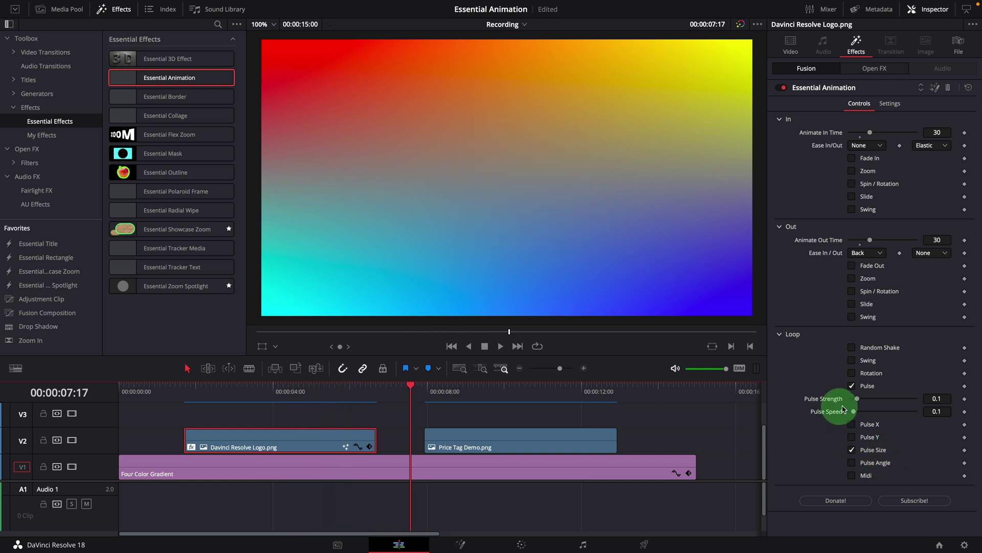
Step: Raise the Pulse Strength to 0.291 and play the stronger pulse
left_click_drag(860, 402, 862, 402)
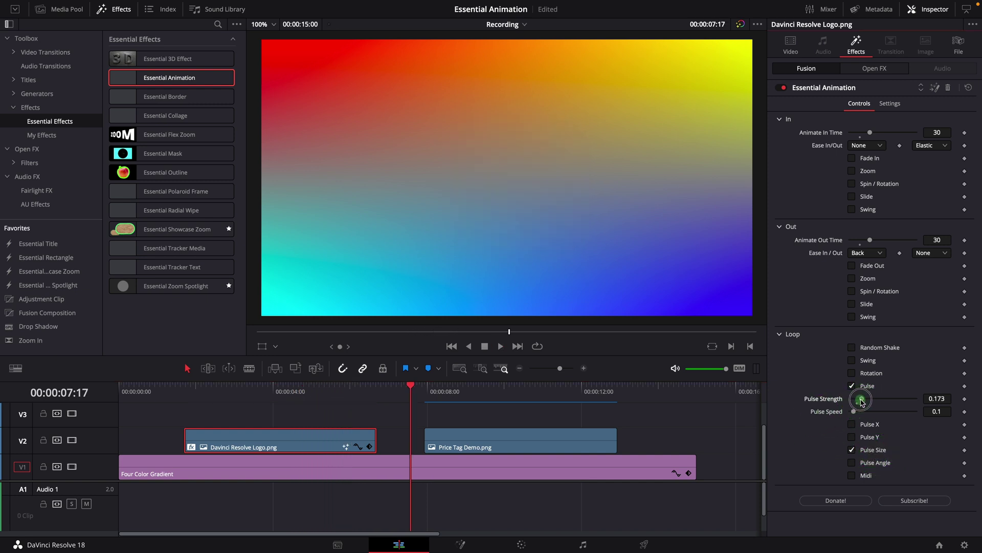
left_click(226, 390)
key("space")
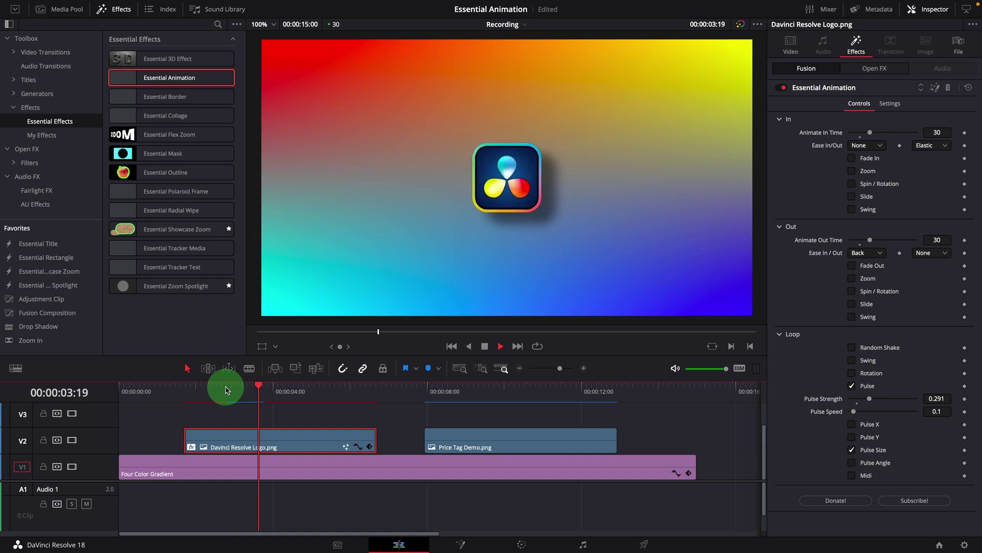
key("space")
Step: Reset the Pulse Strength to 0.1, set the Pulse Speed to 0.646, and play the faster pulse
double_click(824, 398)
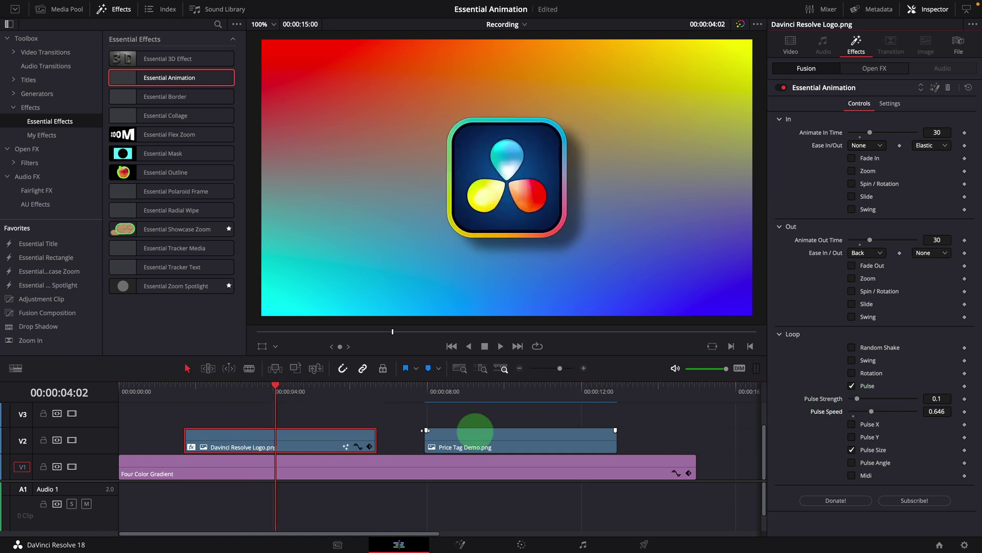
left_click(228, 393)
key("space")
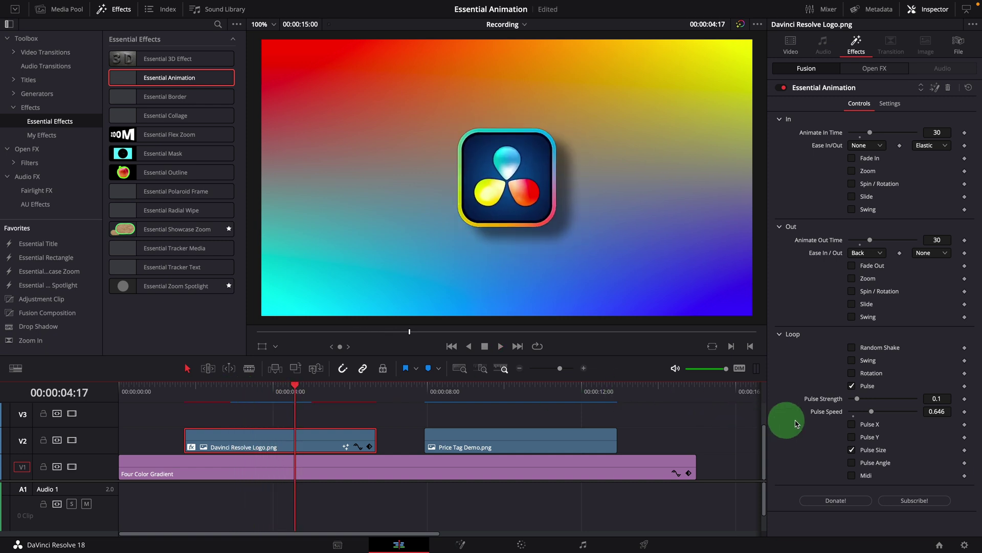
Step: Set the Pulse Speed to 0.205, replace Pulse Size with Pulse X, and play the horizontal pulse
double_click(826, 412)
left_click(852, 424)
key("space")
left_click(852, 450)
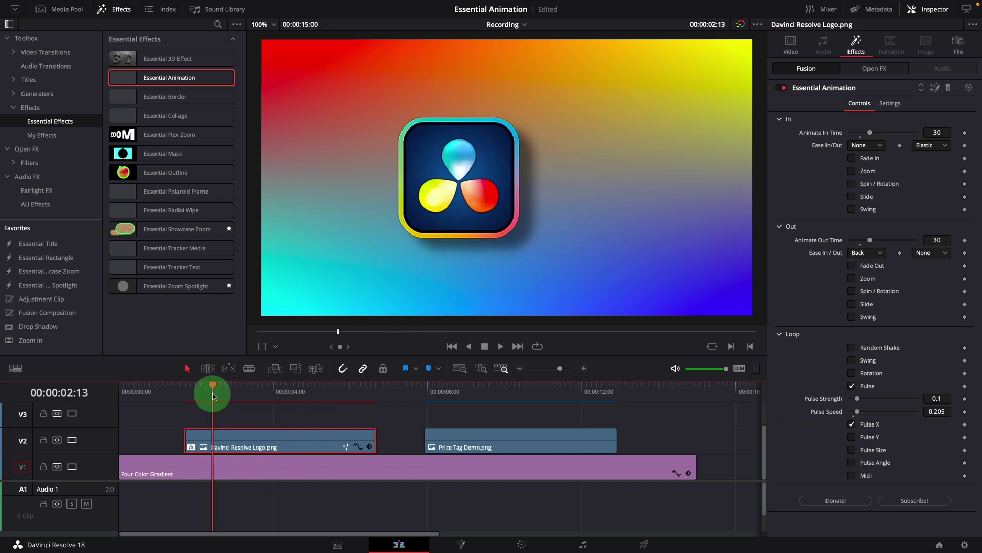
left_click(214, 394)
key("space")
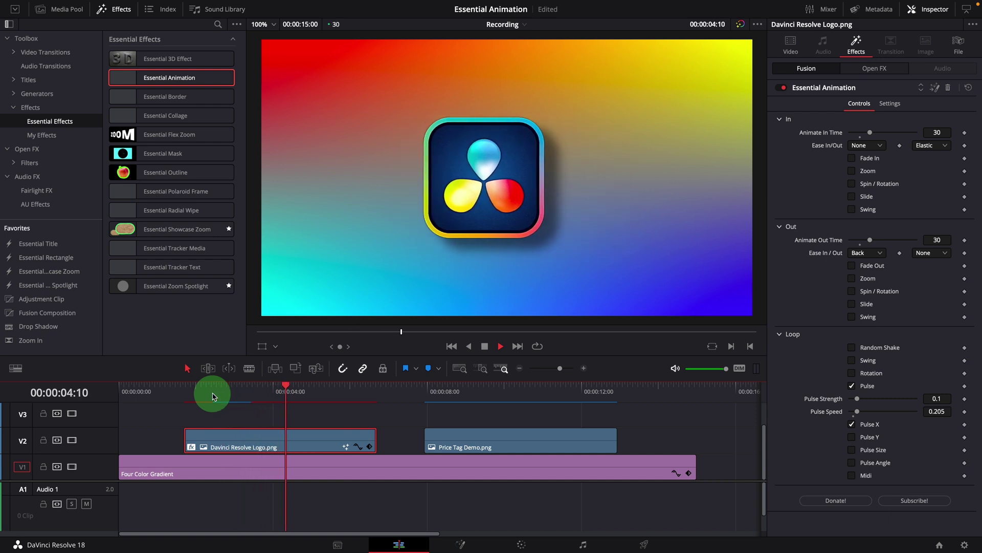
Step: Replace Pulse X with Pulse Y and play the vertical pulse
left_click(868, 449)
left_click(852, 436)
left_click(852, 425)
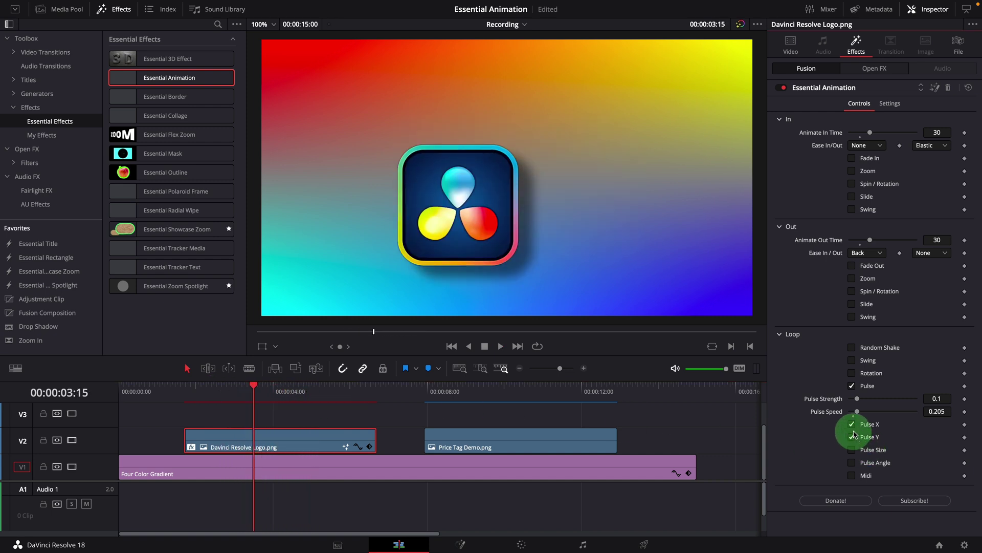
left_click(235, 394)
key("space")
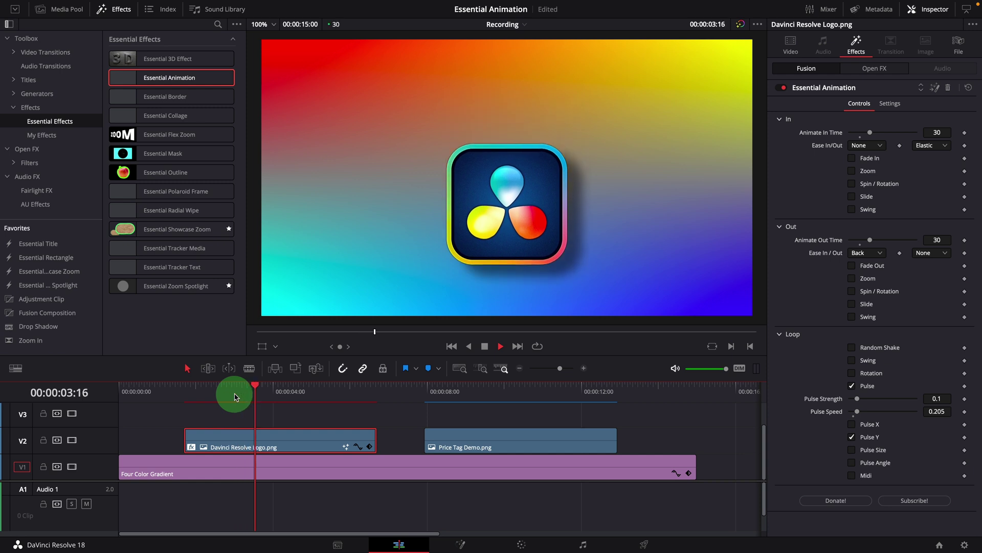
Step: Switch the pulse from X and Y movement to Pulse Angle only and play the logo from near its clip's start
key("ctrl+z")
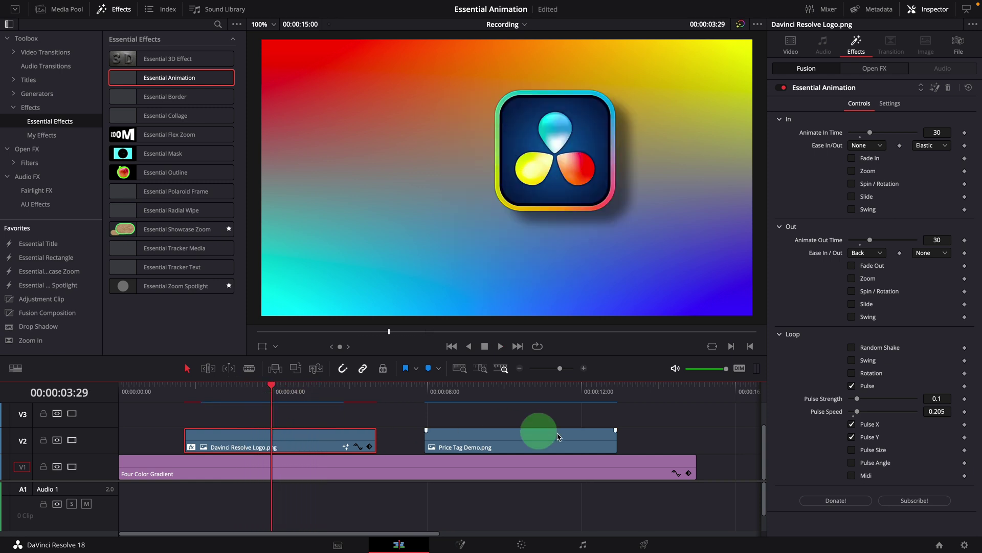
left_click(852, 462)
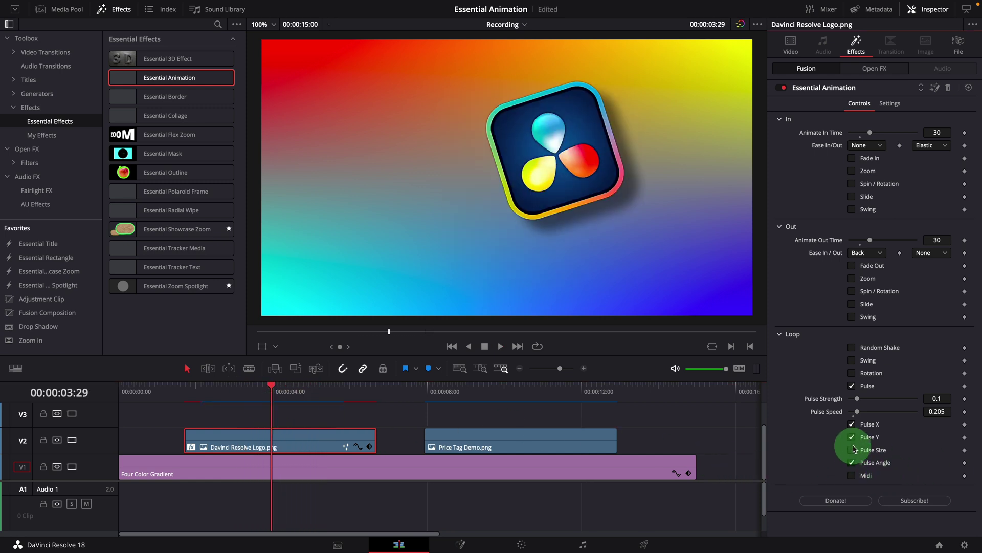
left_click(852, 437)
left_click(852, 425)
left_click(204, 394)
key("space")
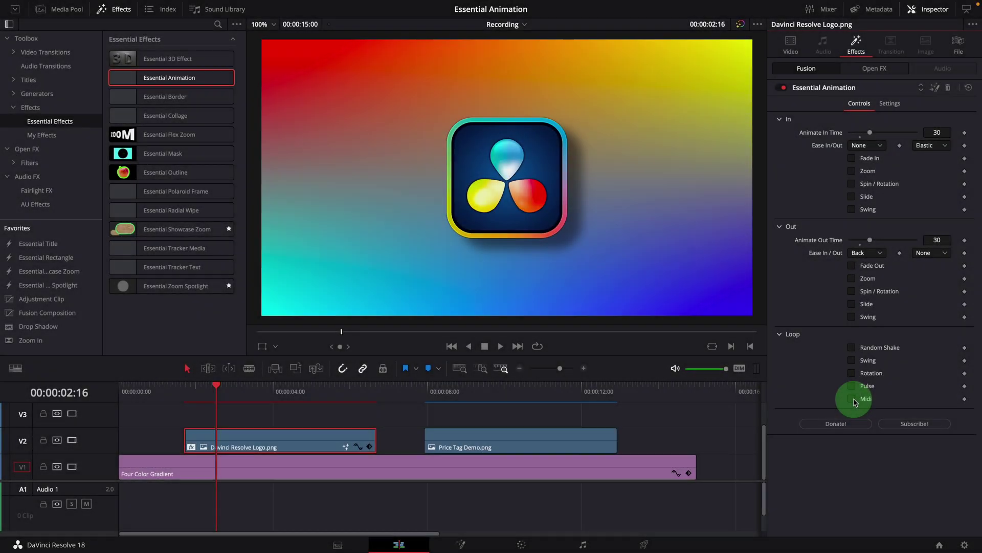
Step: Enable Midi for the Loop animation and load Baila Mi Cumbia.mp3.mid from the Test Midi folder
left_click(853, 399)
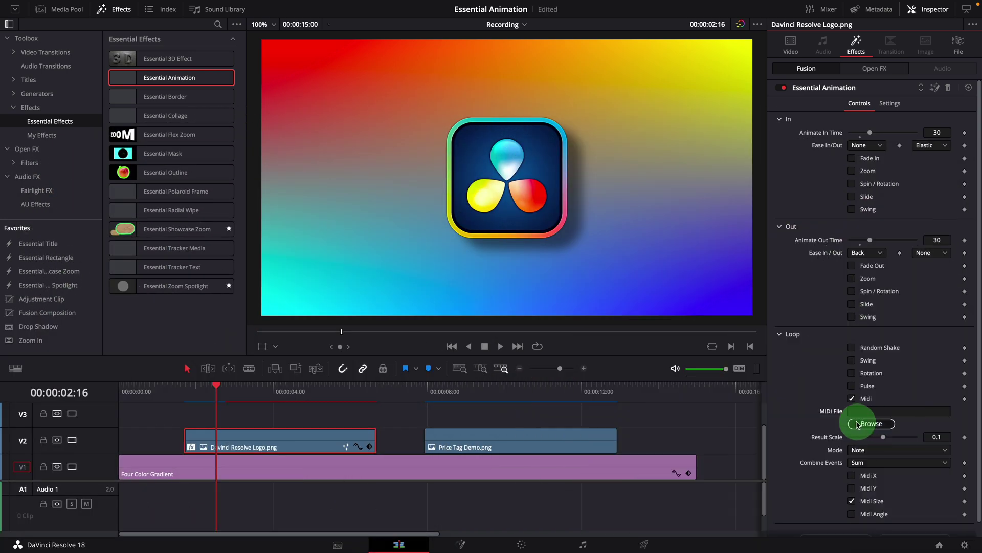
left_click(858, 425)
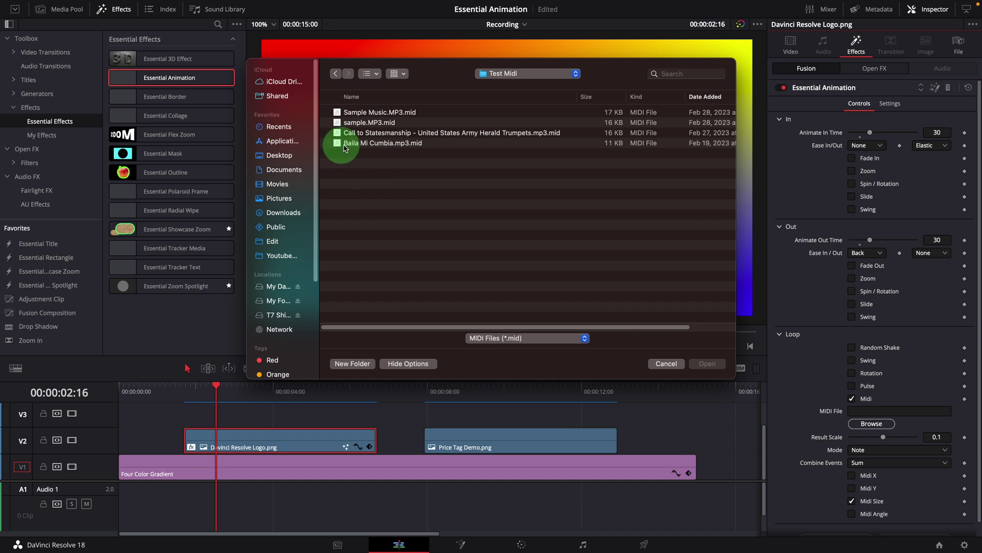
left_click(363, 144)
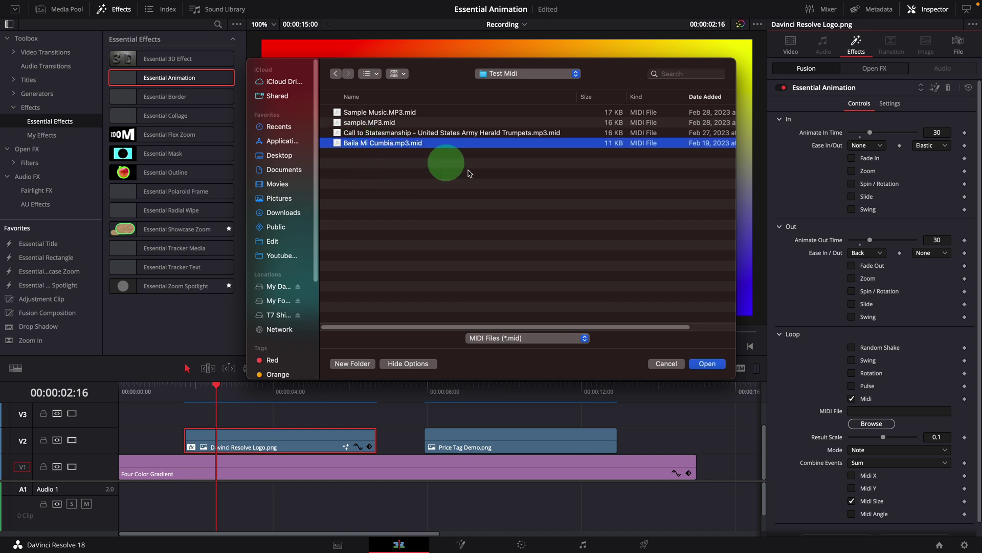
left_click(707, 363)
Step: Place the Baila Mi Cumbia audio on Audio 1 at the logo clip's start and play the MIDI-driven logo
left_click_drag(220, 390, 184, 390)
left_click_drag(110, 49, 184, 488)
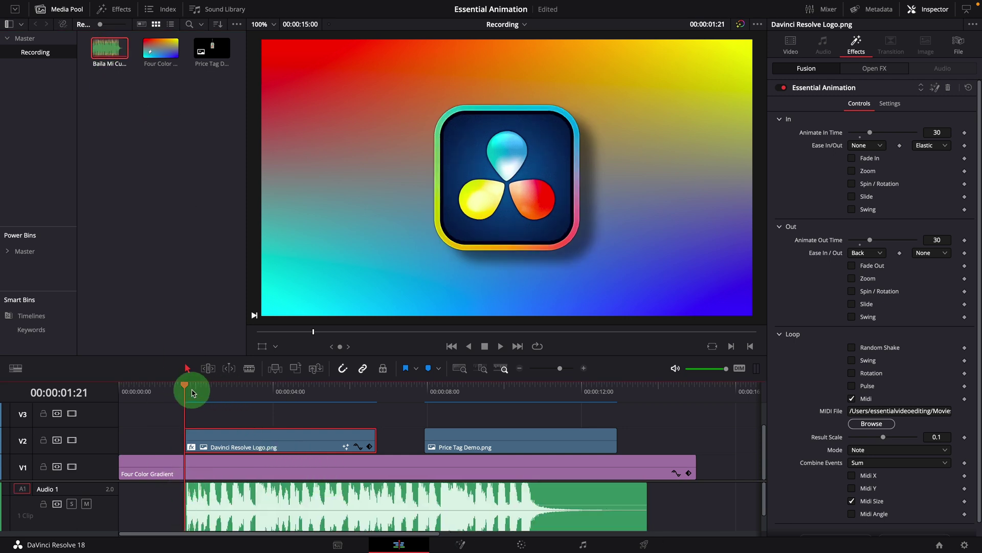
key("space")
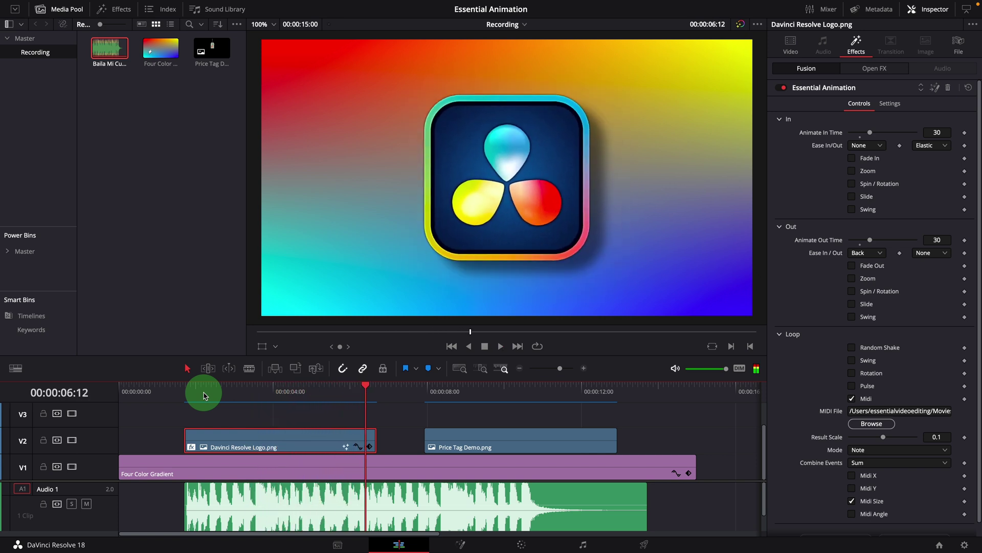
Step: Try a lower MIDI Result Scale and replay the logo from near its clip's start
left_click(204, 392)
left_click_drag(885, 441, 863, 438)
left_click(194, 393)
key("space")
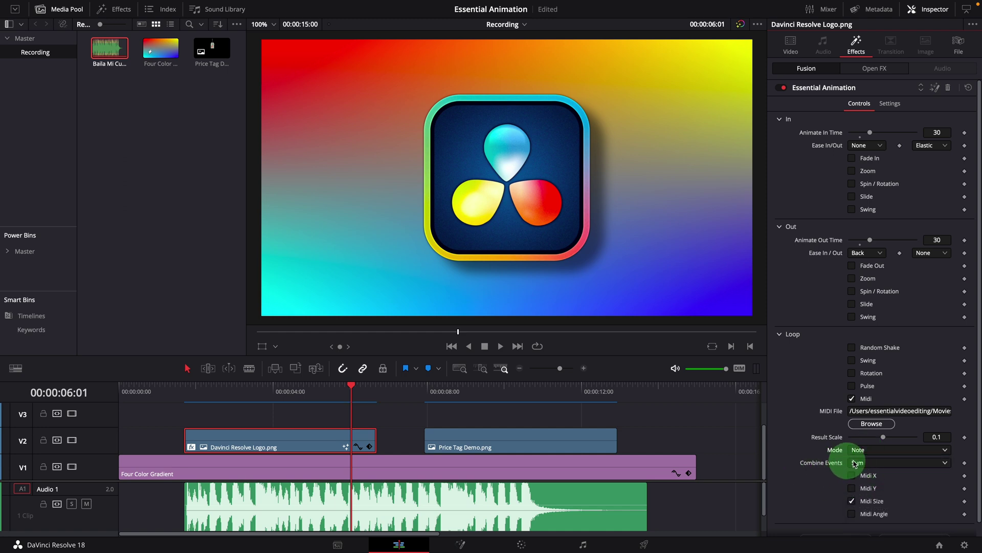
Step: Examine the Combine Events options for the MIDI loop and keep Sum selected
left_click(869, 462)
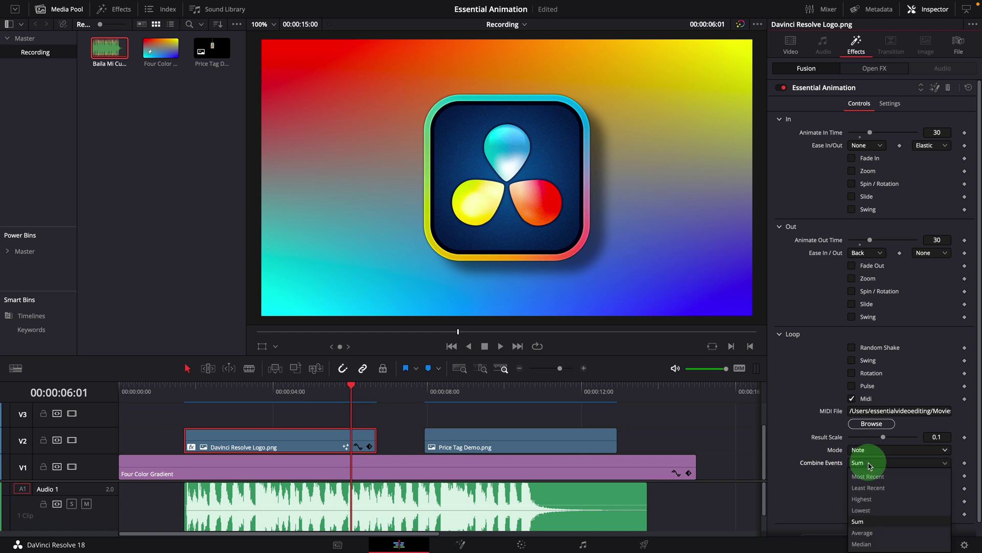
left_click(855, 521)
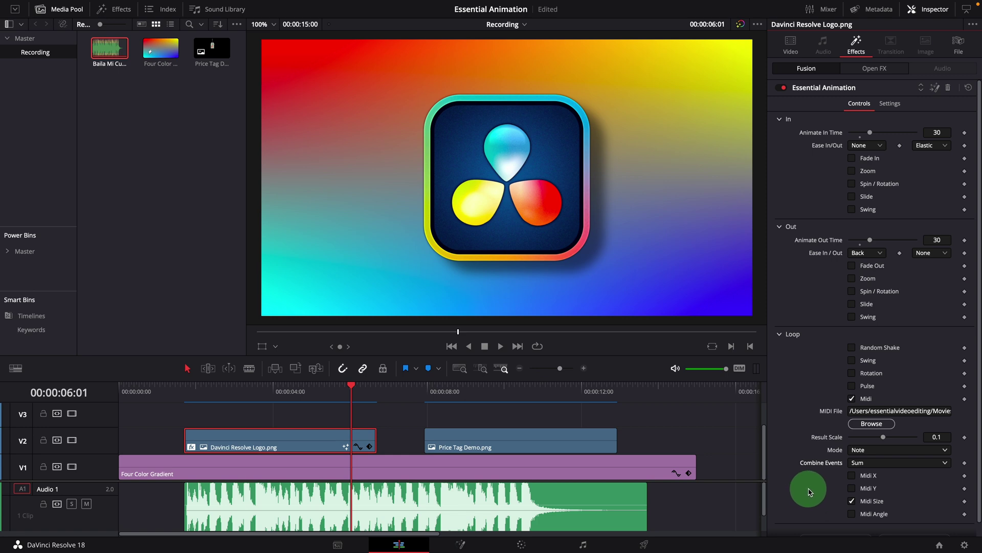
scroll(921, 502, "down", 1)
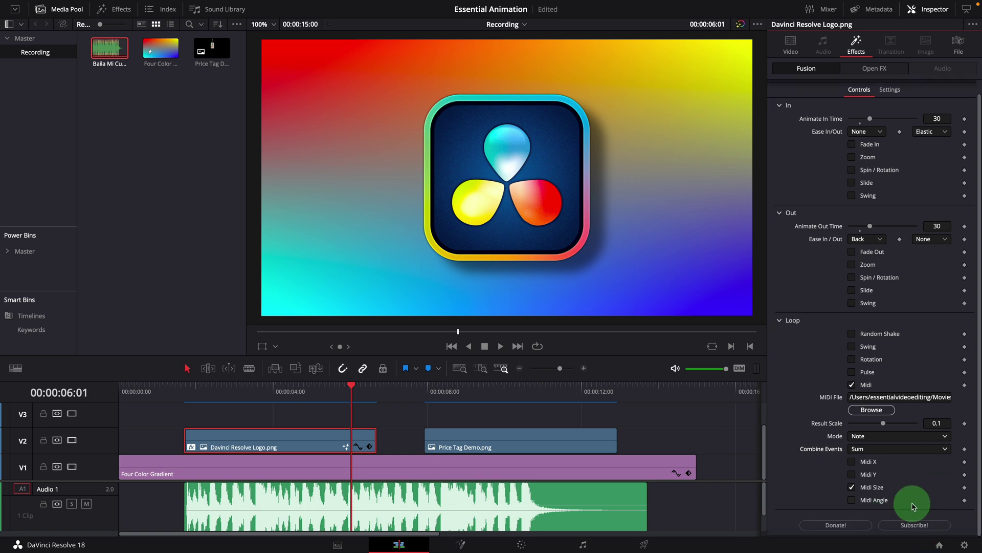
Step: Replace Midi Size with Midi X and play the logo's horizontal movement to the music
left_click(867, 489)
left_click(852, 461)
left_click(188, 395)
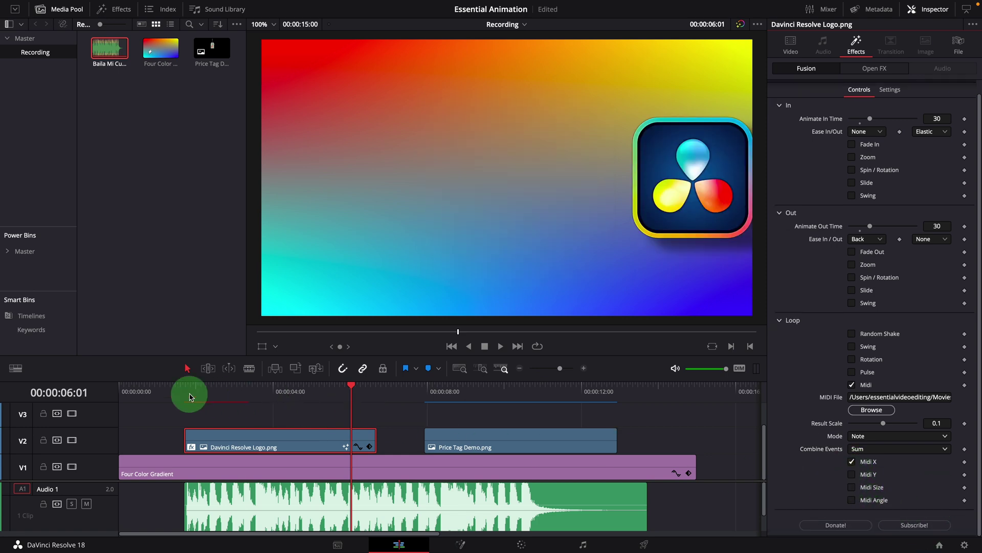
key("space")
key("space")
Step: Replace Midi X with Midi Y and play the logo's vertical movement to the music
left_click(852, 461)
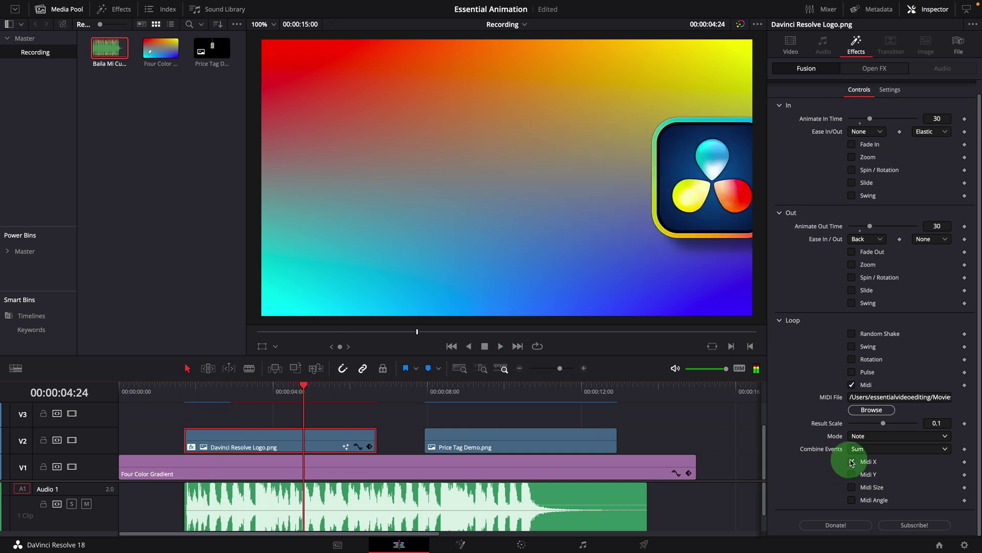
left_click(852, 474)
left_click(234, 399)
key("space")
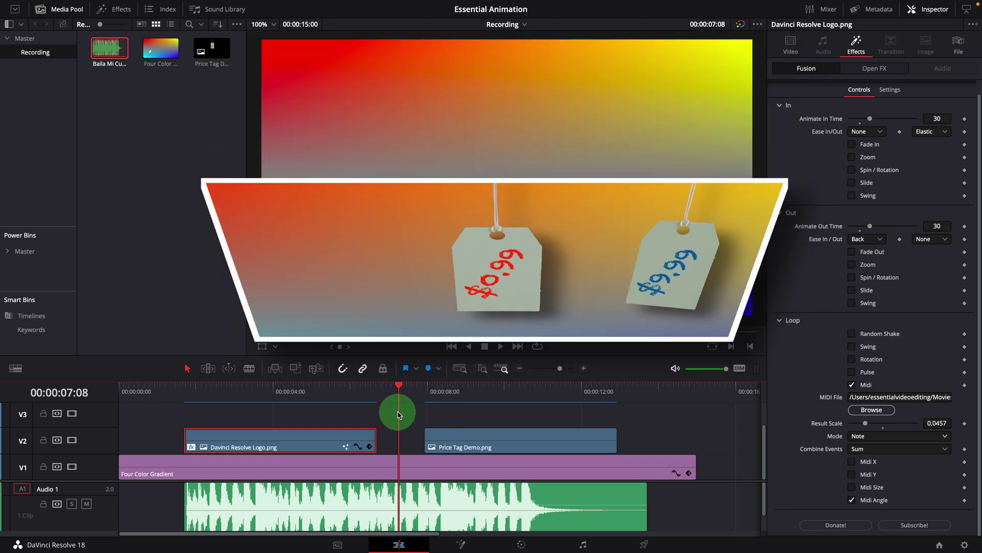
Step: Apply the Essential Animation effect to the Price Tag Demo.png clip and open its effect controls
left_click(431, 392)
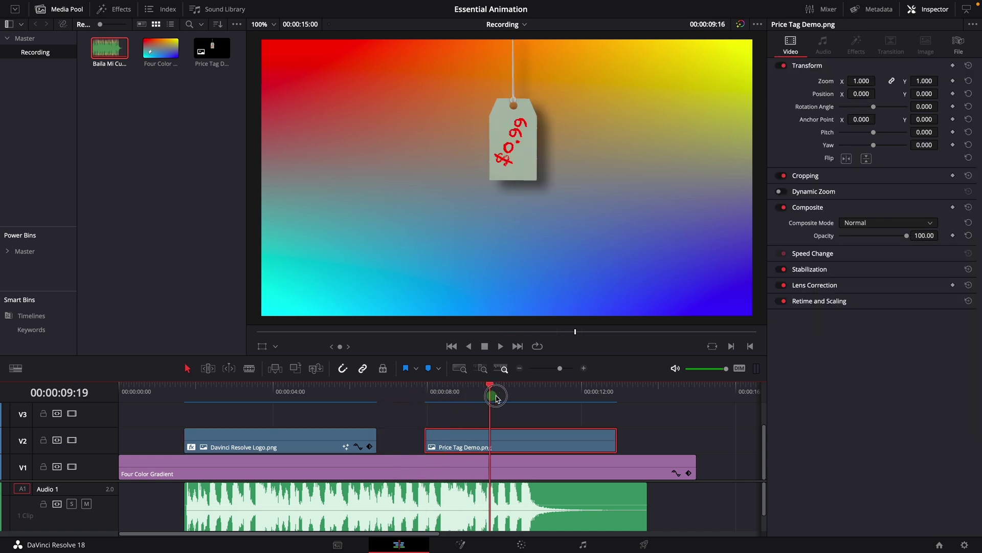
left_click(521, 450)
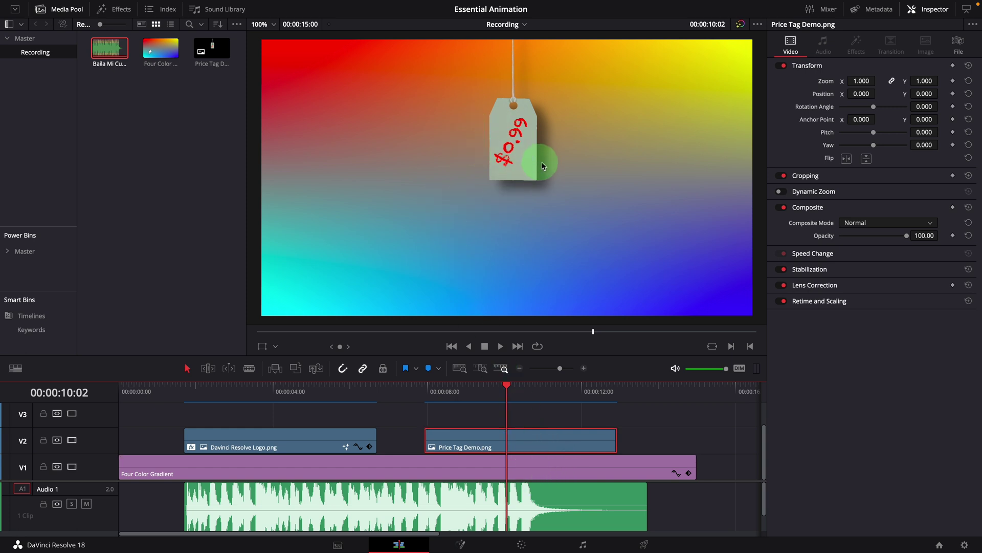
left_click(117, 9)
left_click_drag(157, 78, 529, 162)
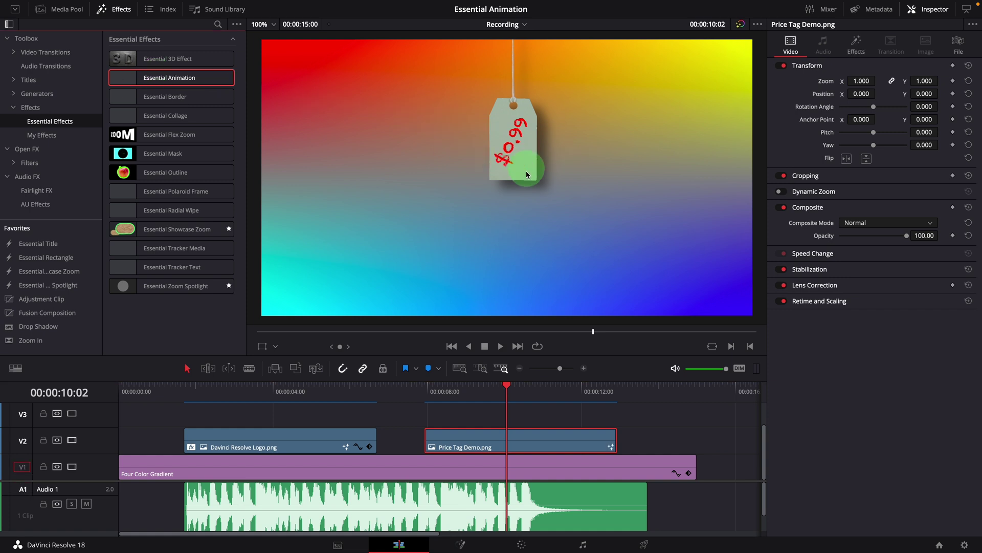
left_click(856, 47)
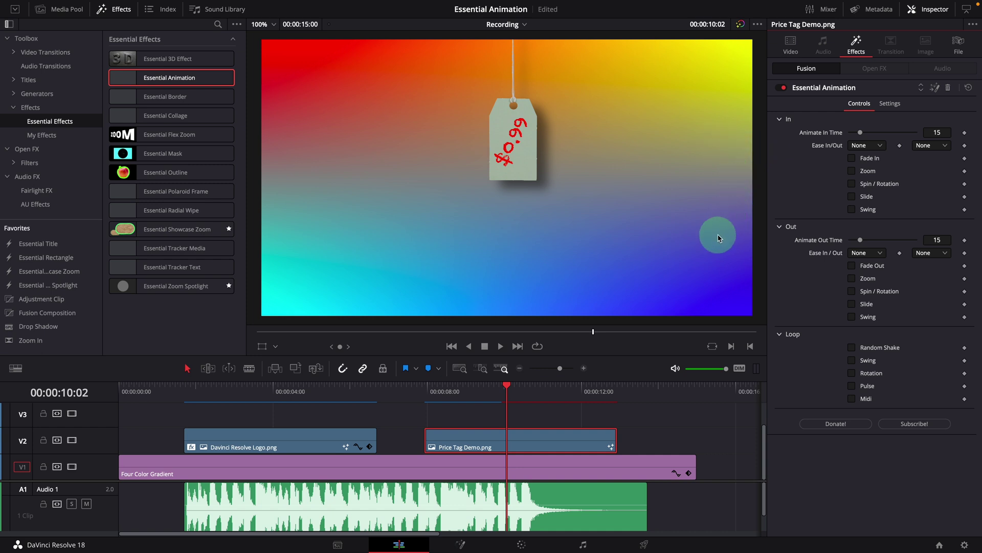
Step: Enable Slide for the In animation with a 90 angle and 0.27 distance, and play the tag's entrance
left_click(852, 197)
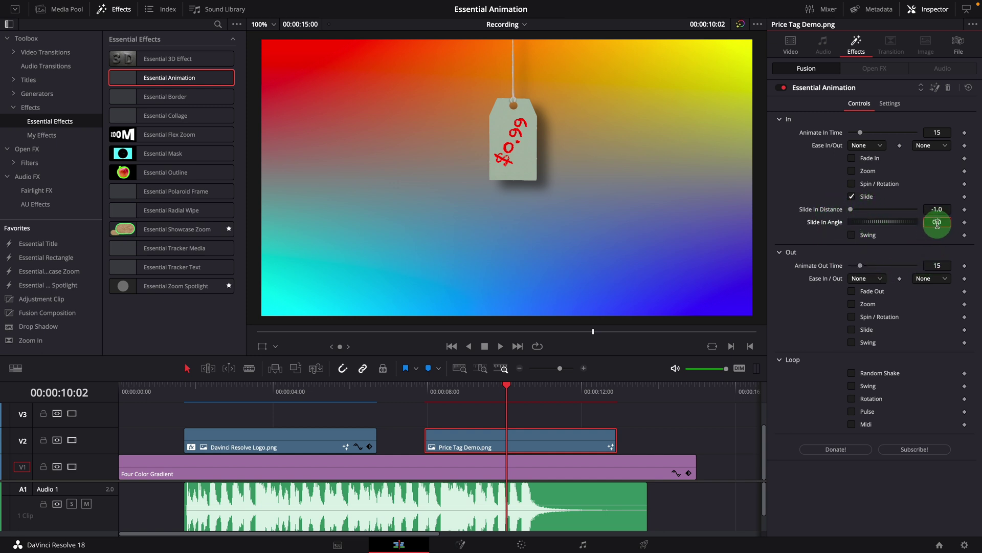
left_click(425, 391)
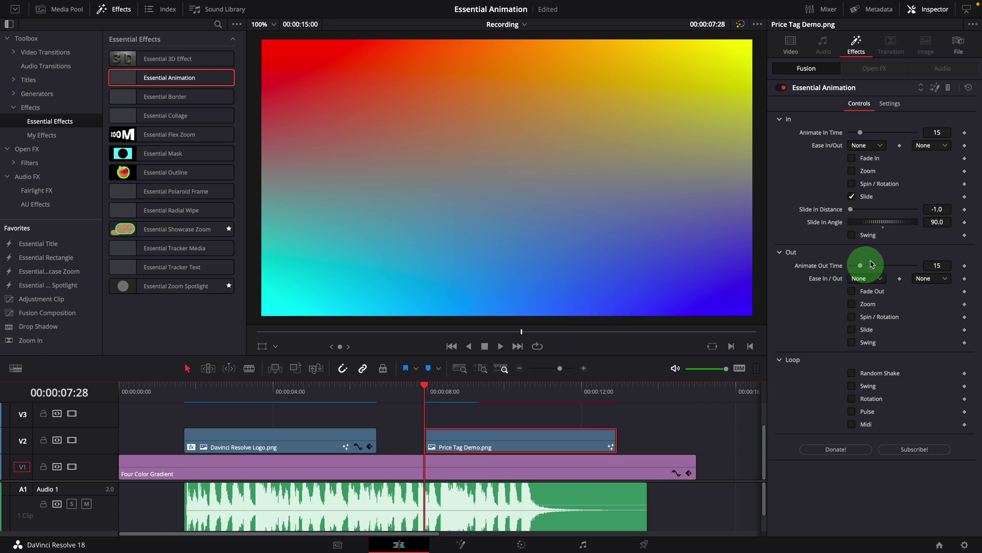
left_click_drag(849, 211, 890, 213)
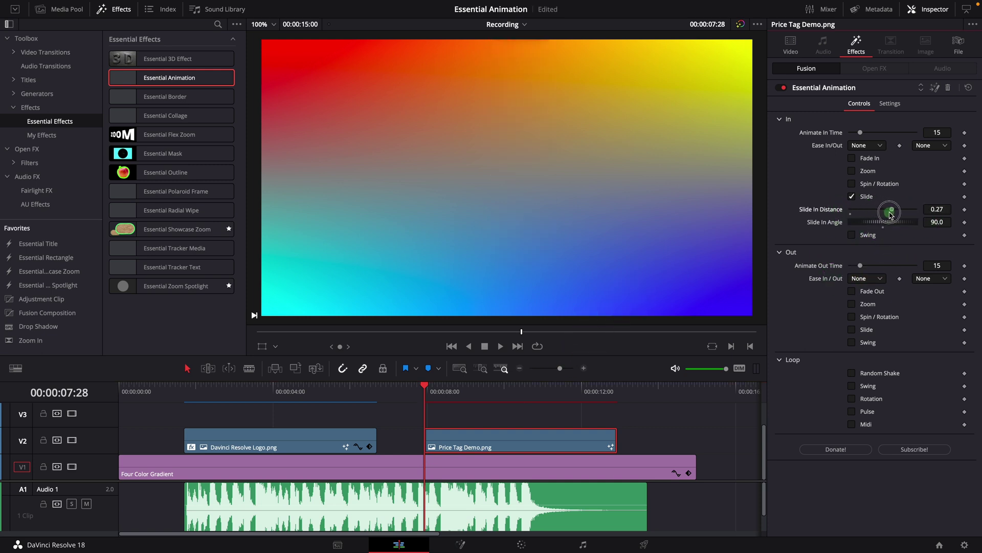
left_click_drag(419, 392, 415, 387)
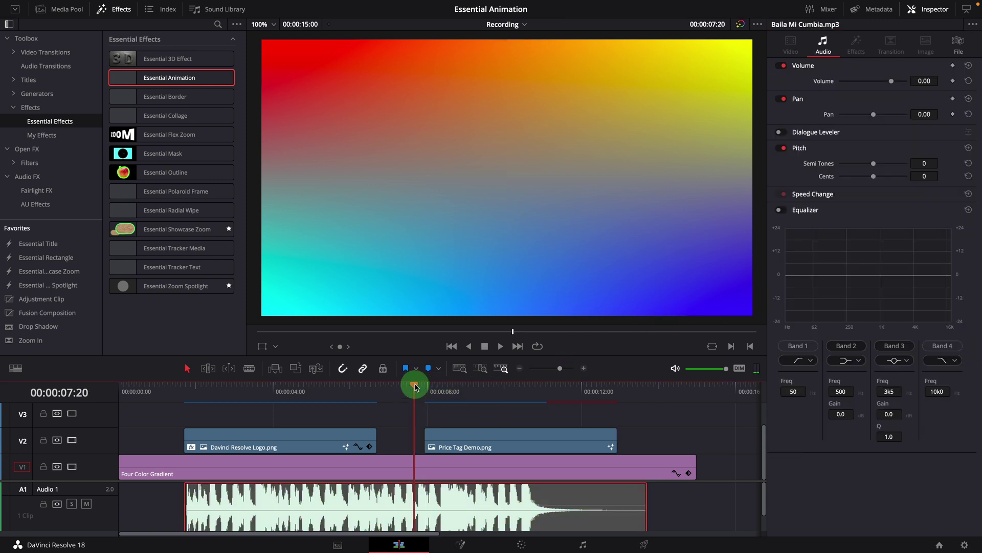
key("space")
left_click(416, 388)
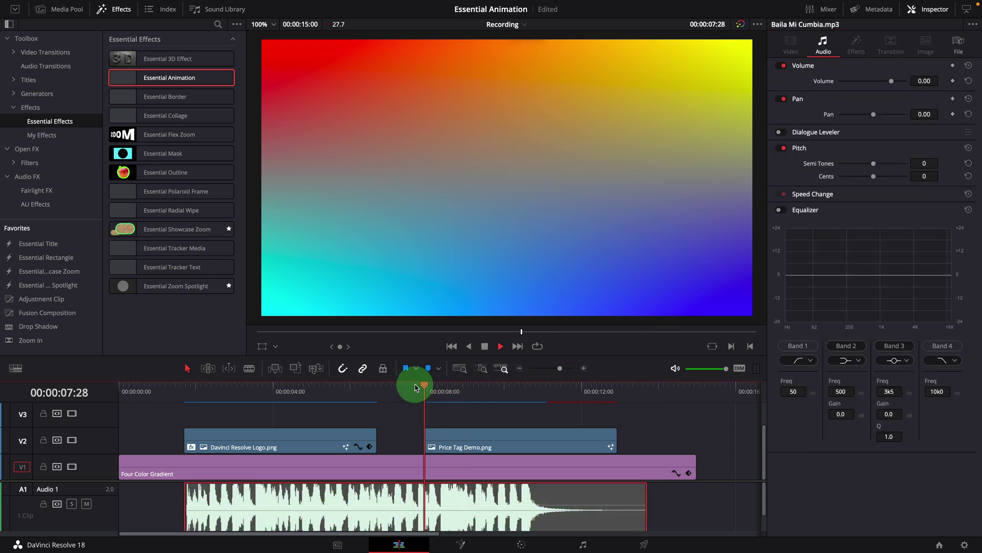
key("space")
Step: Set the In animation's ease-out to Bounce on the price tag clip and replay its entrance
left_click(460, 441)
left_click(936, 146)
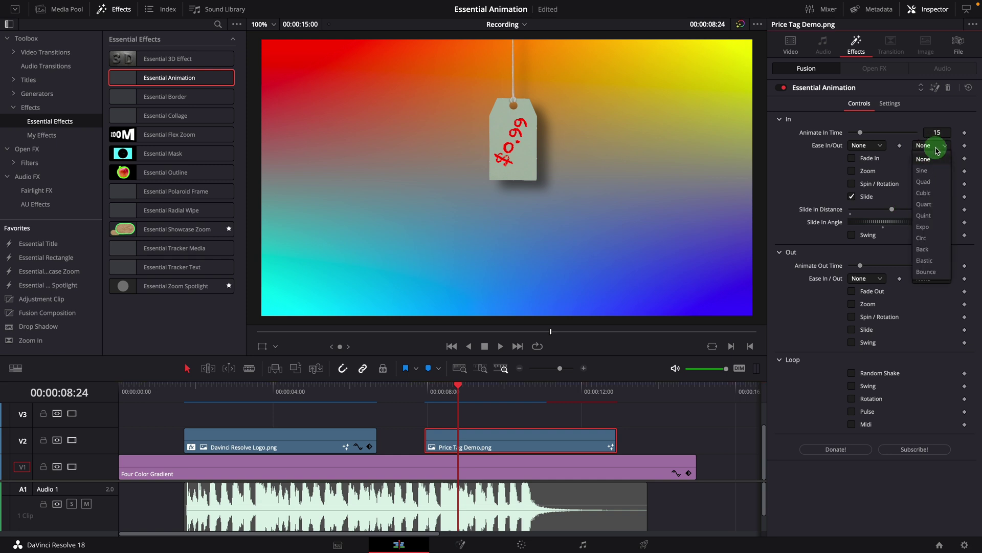
left_click(921, 271)
left_click(417, 388)
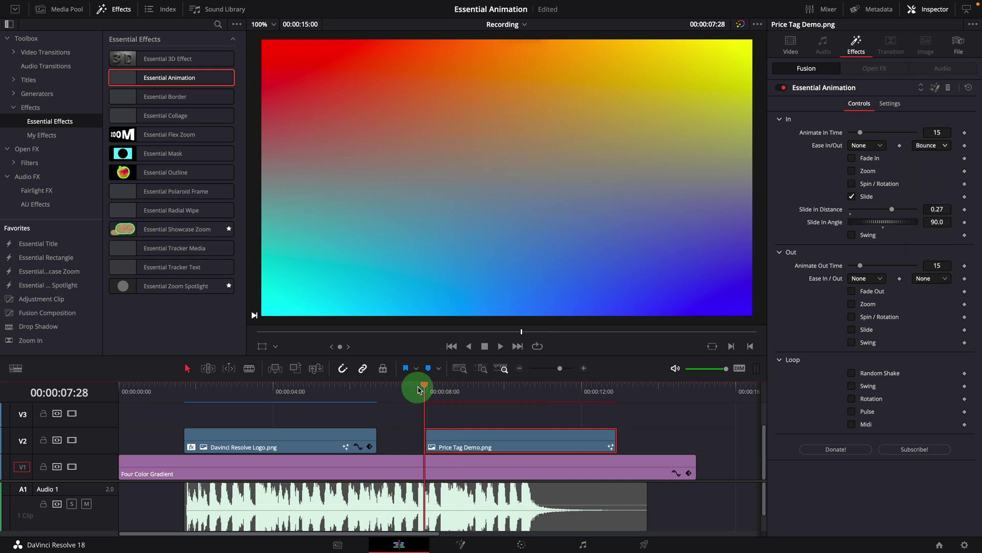
key("space")
left_click(417, 388)
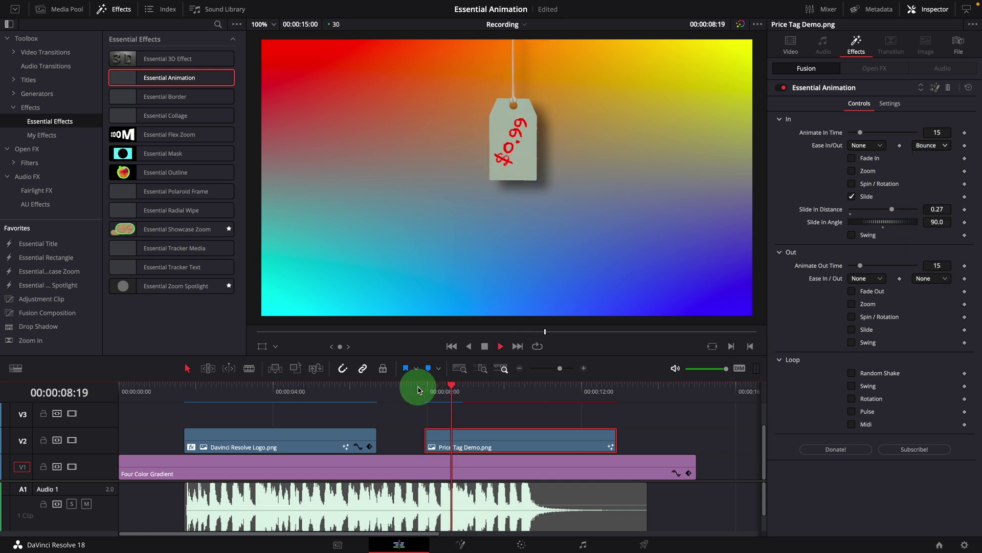
left_click(417, 388)
key("space")
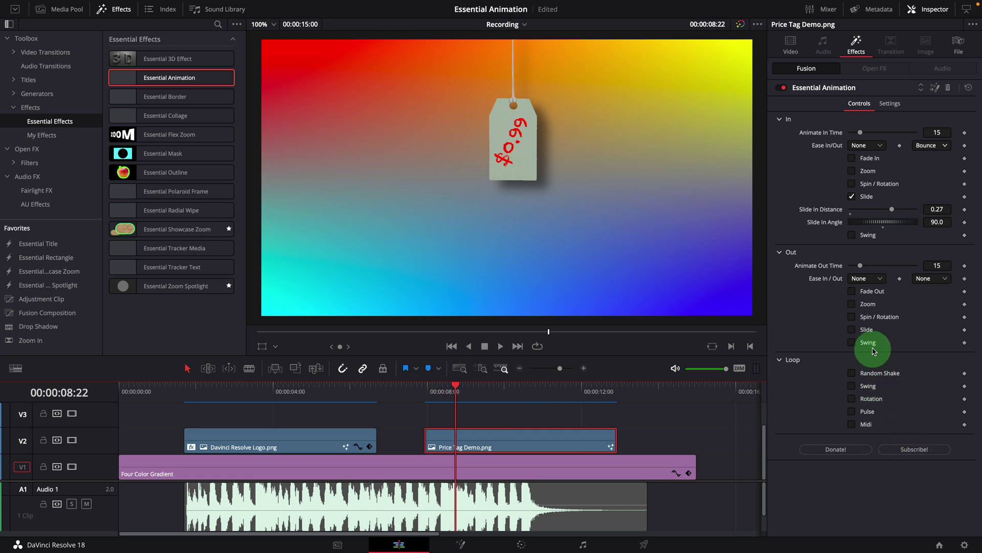
Step: Enable the Loop Swing on the price tag with Swing Speed Y at 1.0 and play the clip
left_click(852, 387)
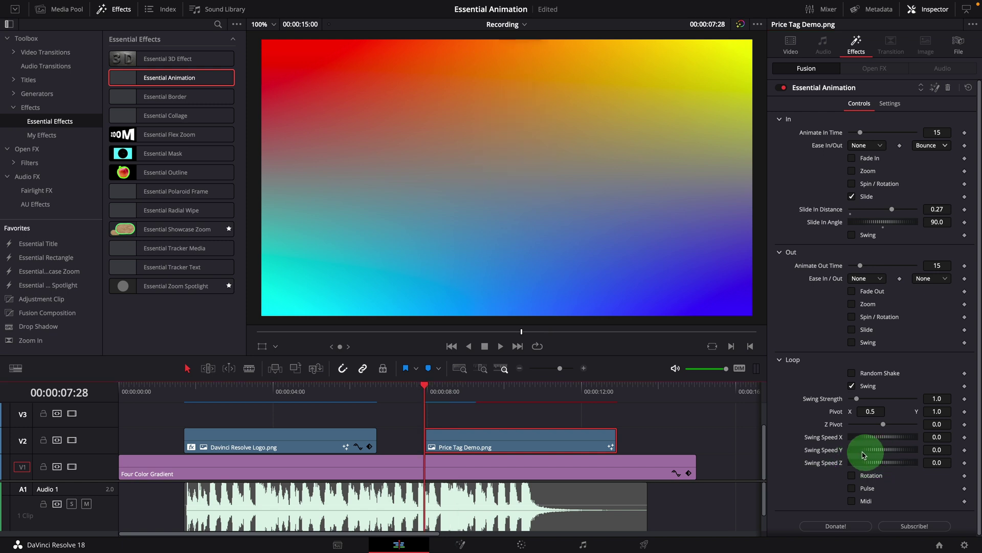
left_click_drag(861, 450, 868, 453)
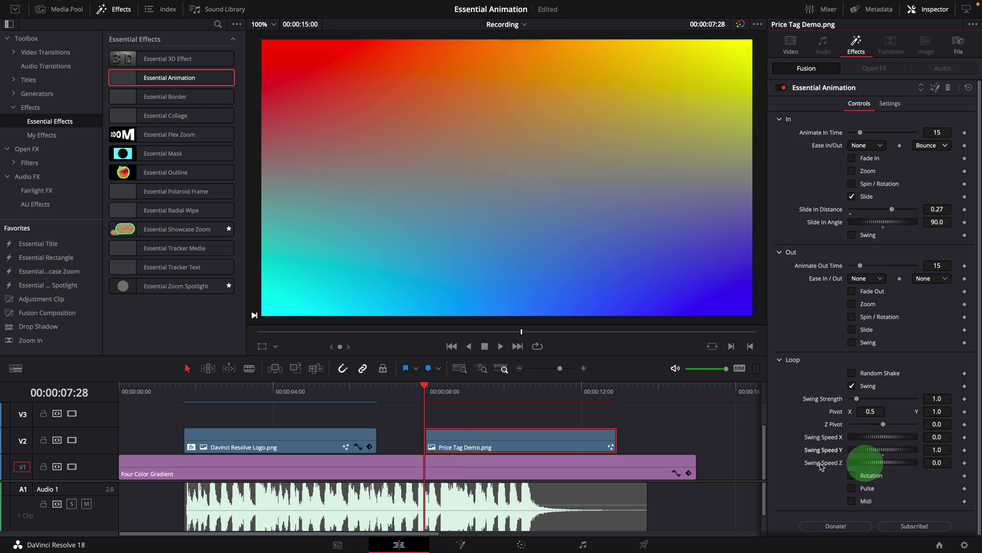
left_click(423, 391)
key("space")
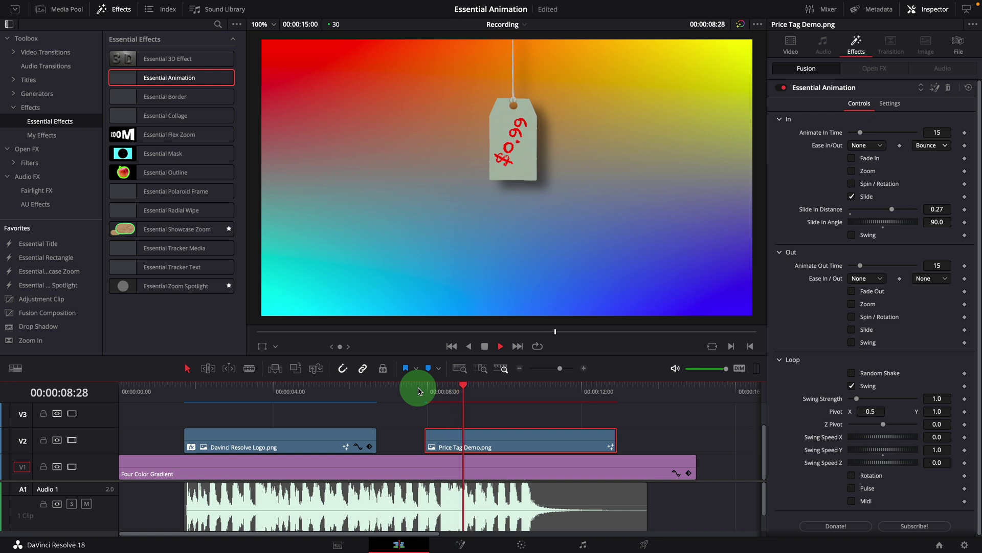
key("space")
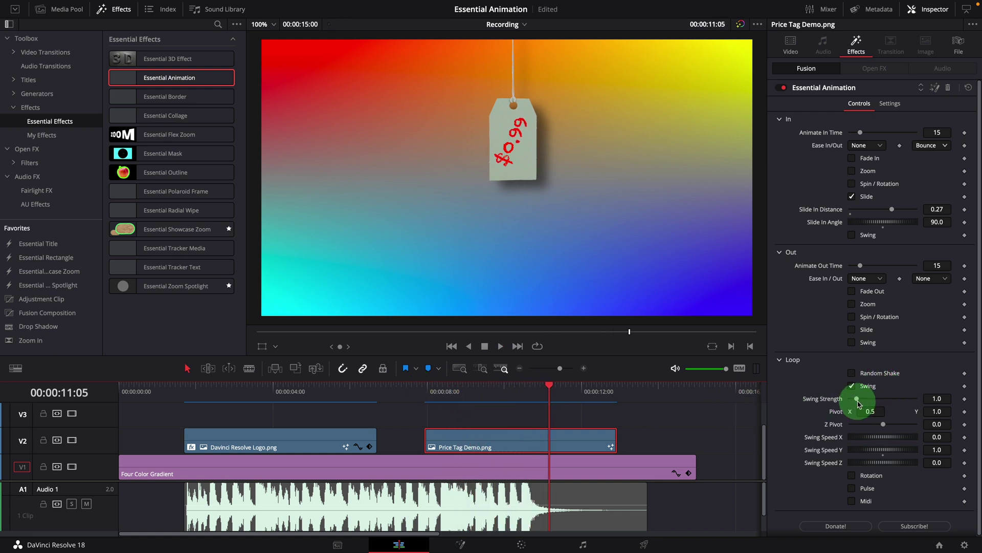
Step: Raise the loop's Swing Strength to about 5 and replay the price tag
left_click_drag(858, 404, 882, 402)
left_click(444, 391)
key("space")
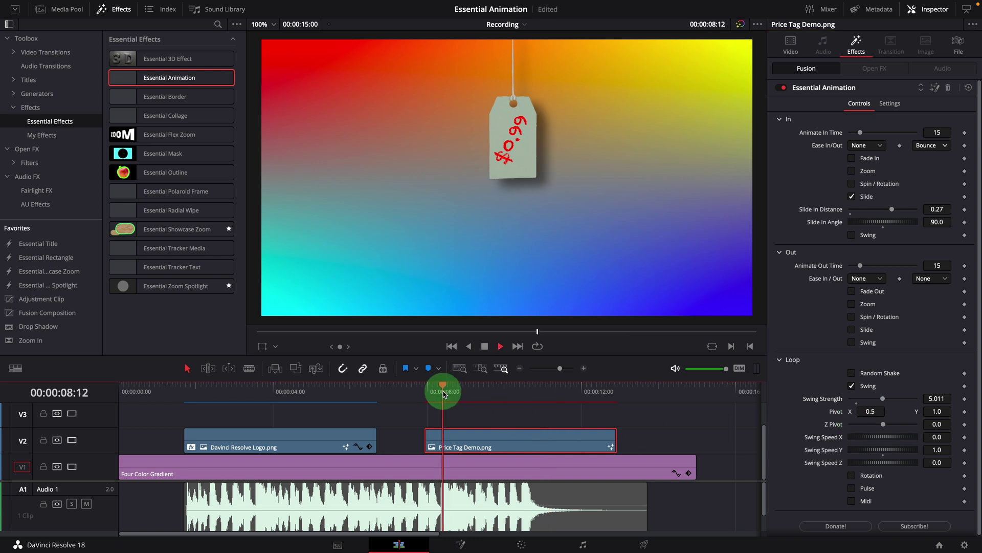
key("space")
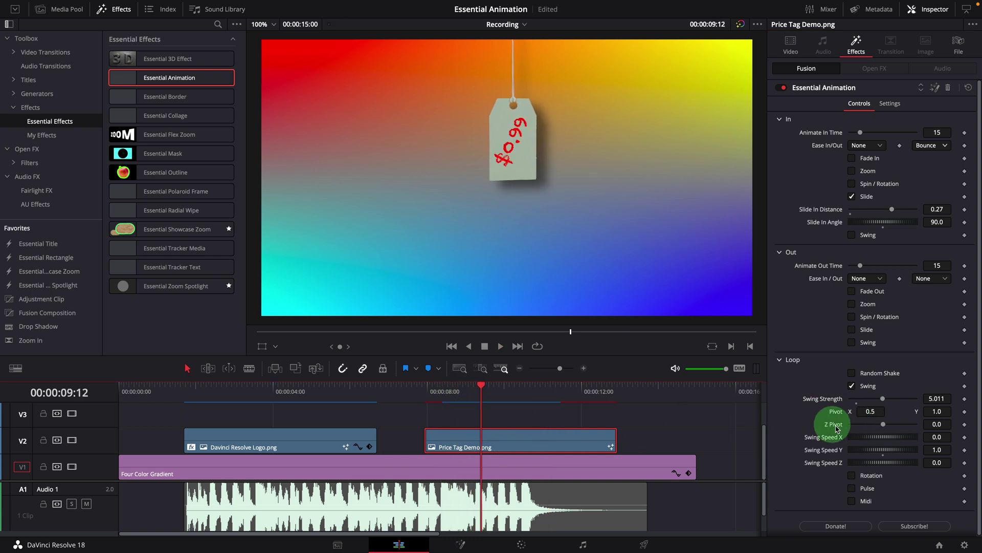
Step: Lower Swing Speed Y to about 0.305 and replay the price tag clip from its start
left_click_drag(882, 453, 849, 453)
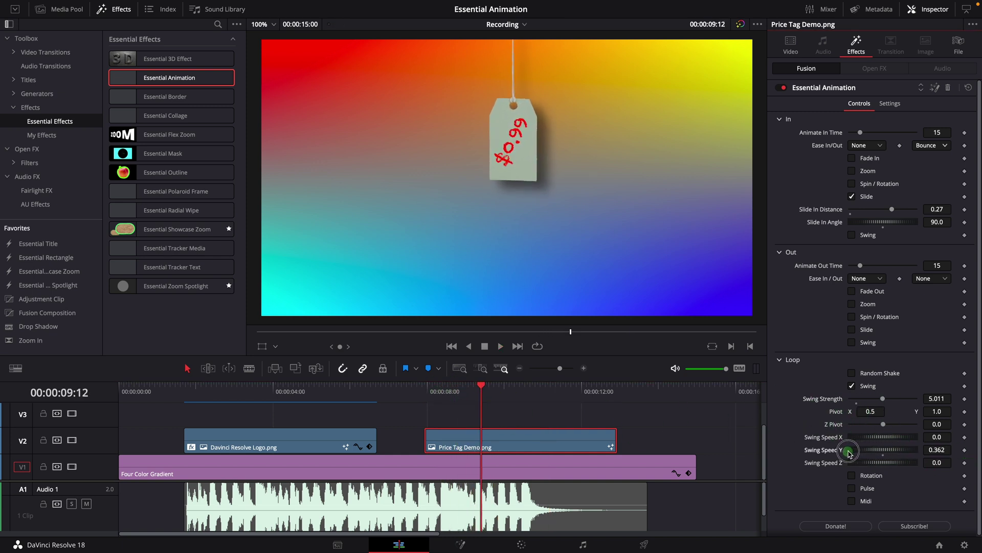
left_click(428, 391)
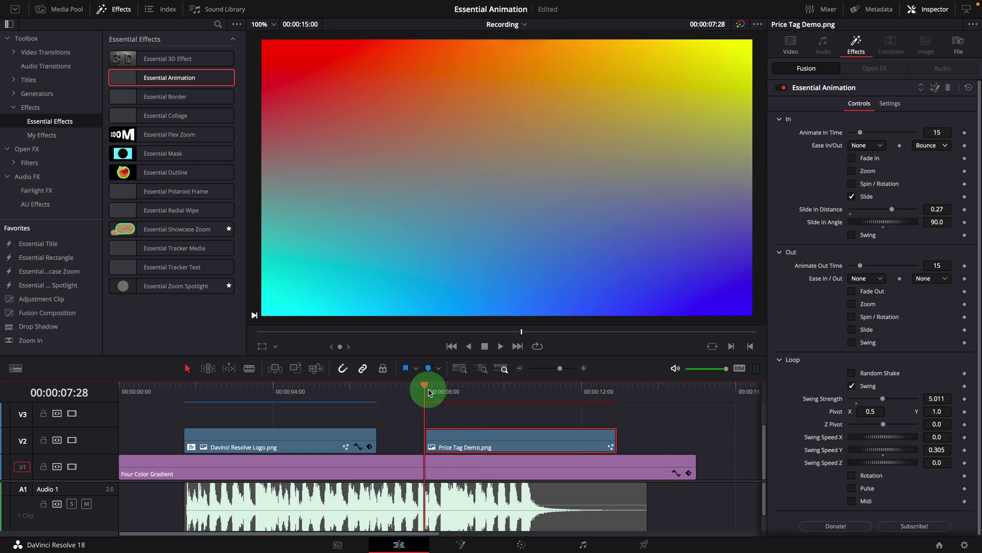
key("space")
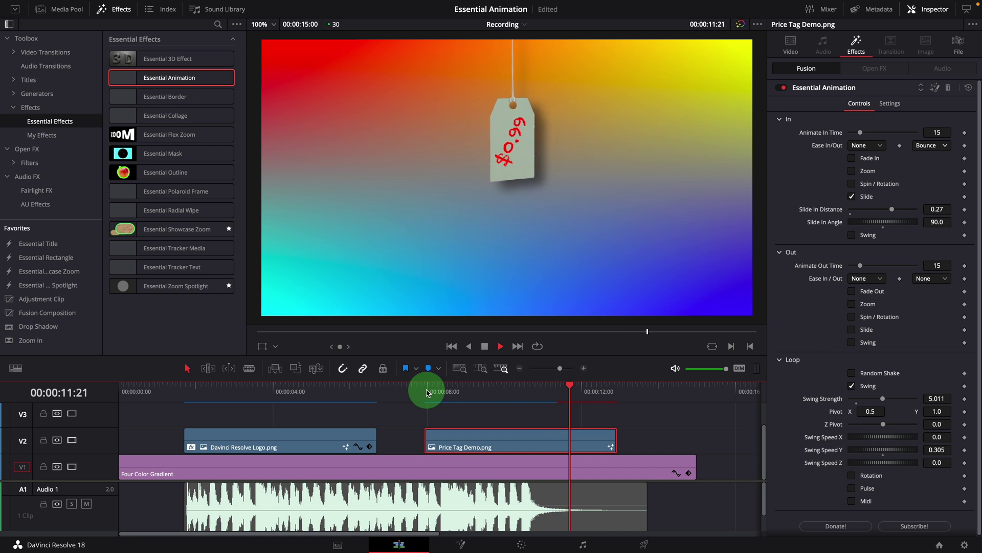
left_click(427, 391)
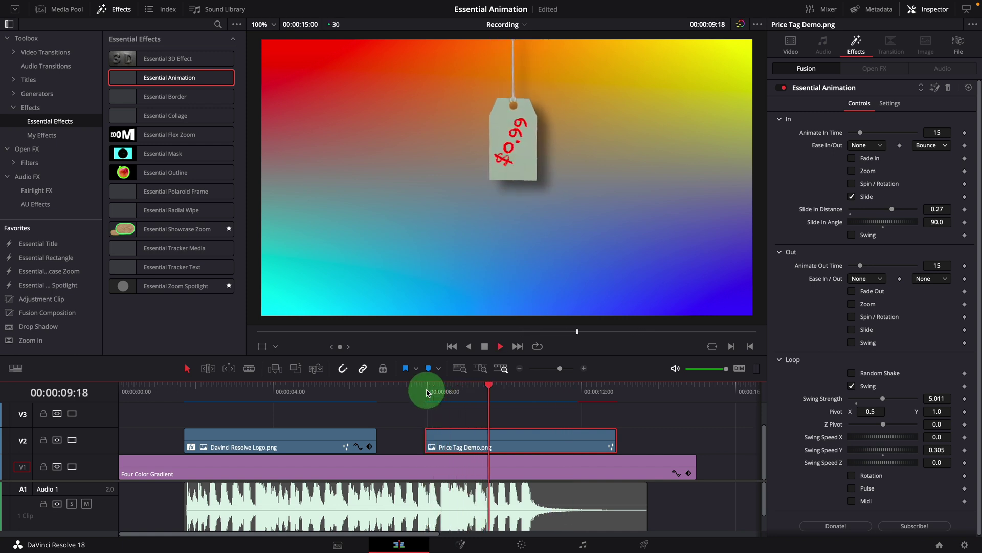
key("space")
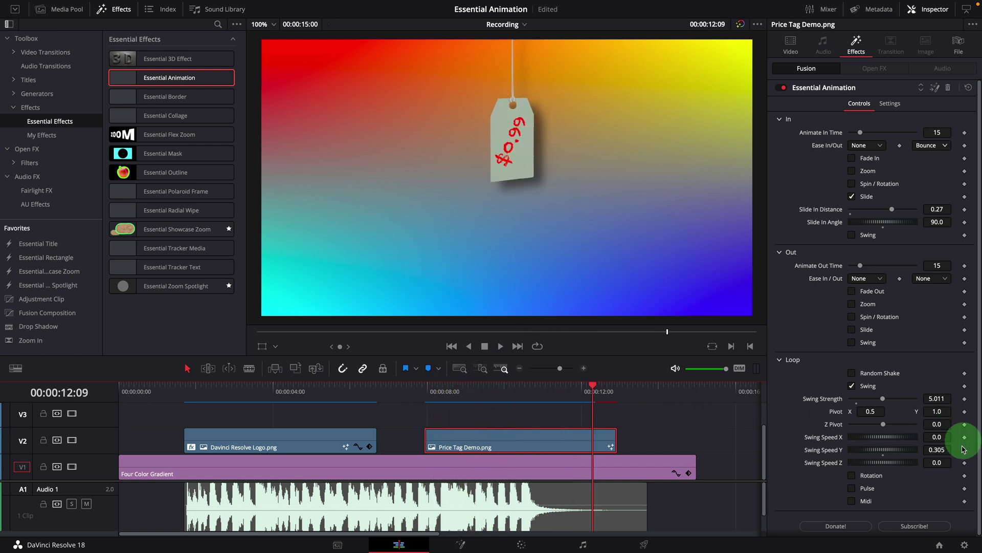
Step: Enable the Loop Pulse using only Pulse X and Pulse Angle, with strength 0.01 and speed 0.05
left_click(852, 488)
scroll(909, 484, "down", 2)
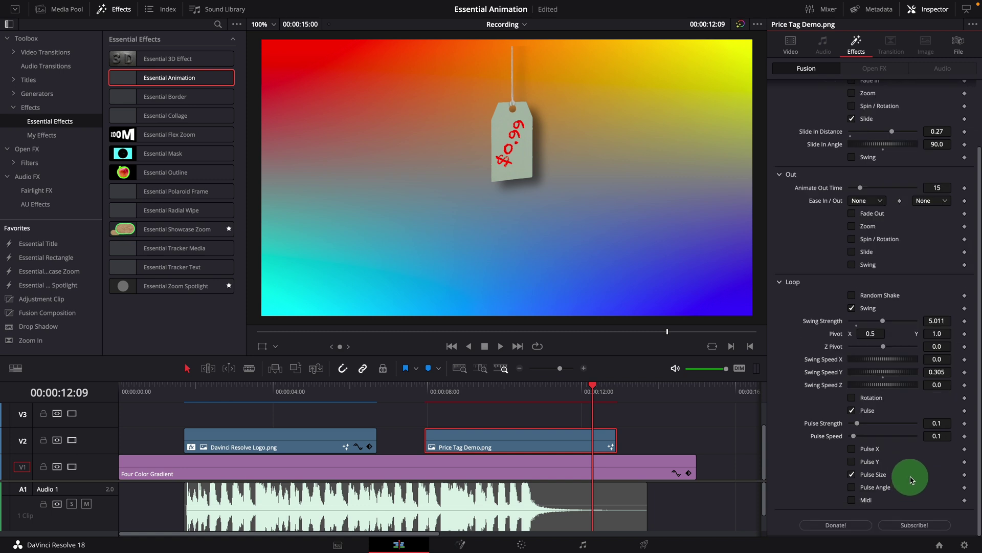
left_click(853, 451)
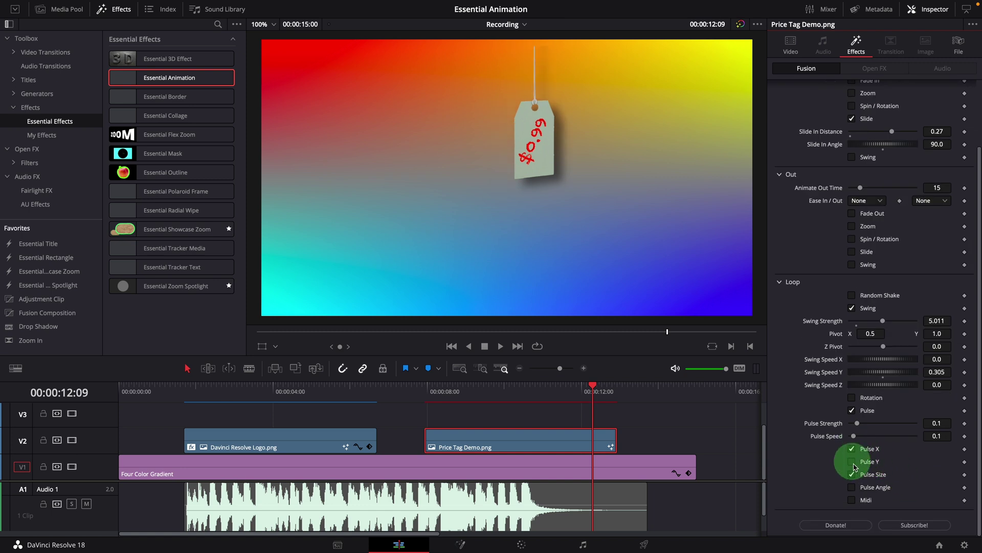
left_click(852, 475)
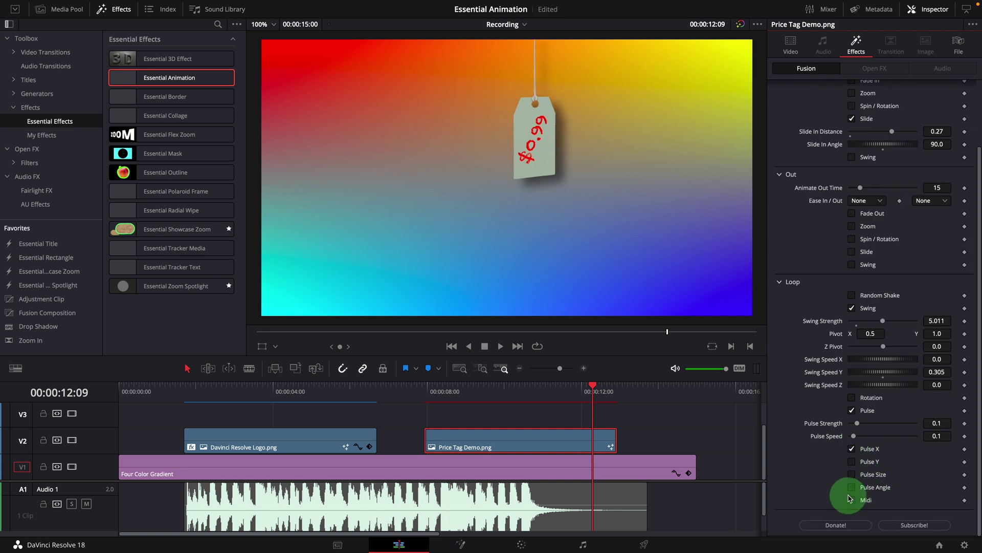
left_click(852, 489)
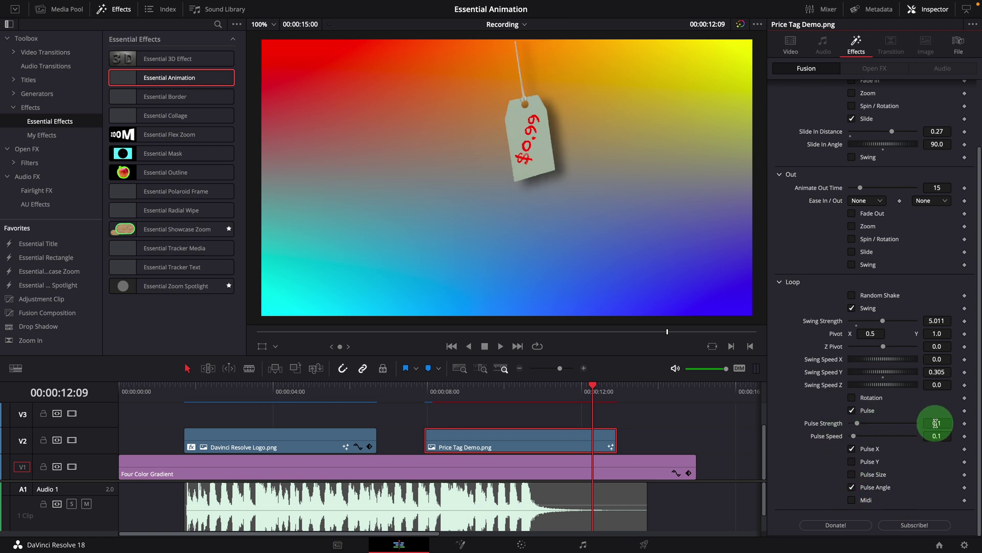
left_click_drag(938, 423, 916, 438)
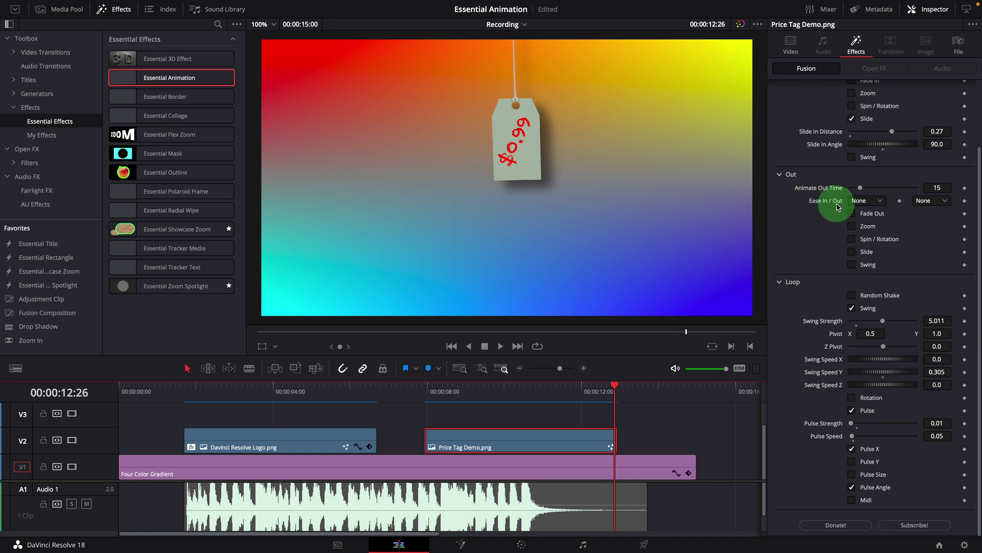
Step: Set Animate Out Time to 30 and enable the Out Slide with a 90 angle and 0.27 distance
left_click(940, 188)
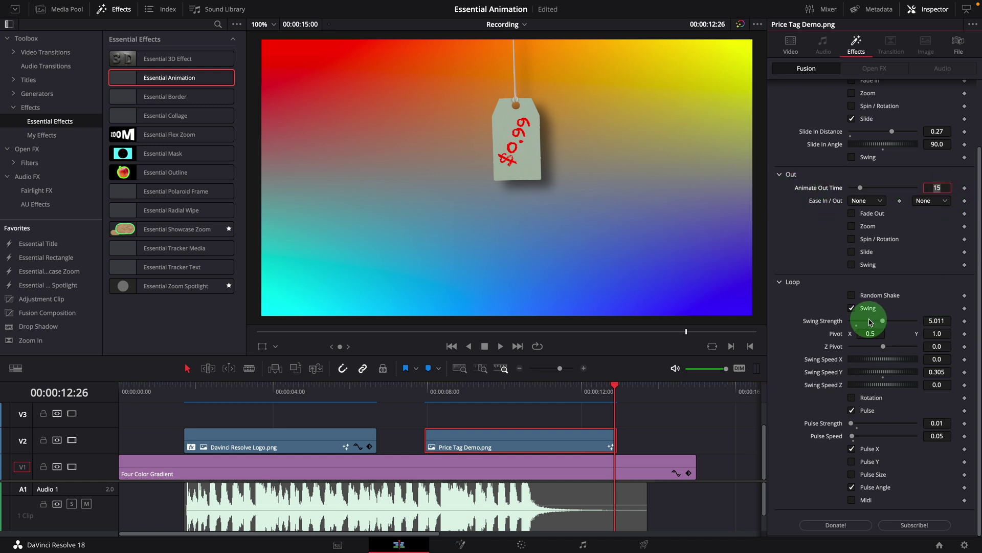
left_click(807, 219)
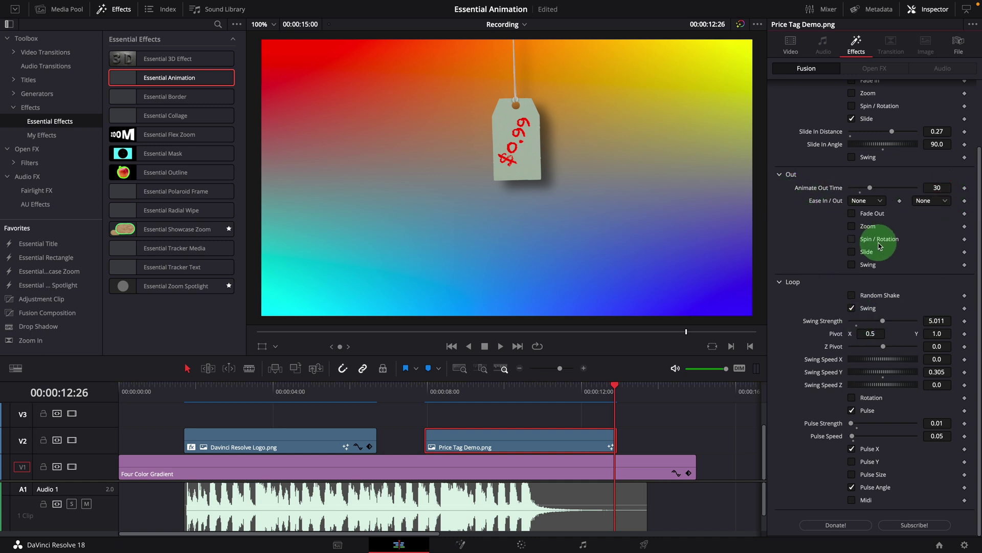
left_click(852, 253)
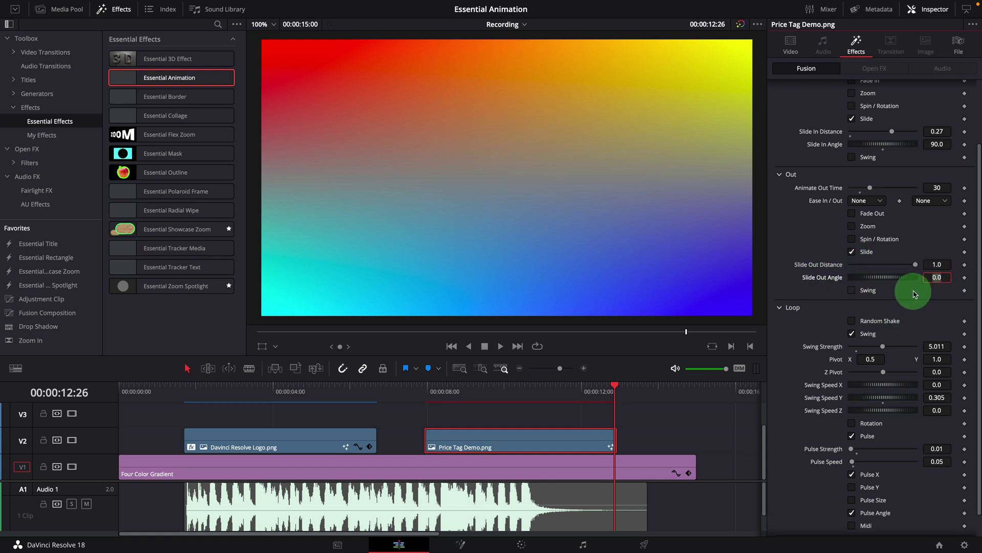
type("90")
key("Return")
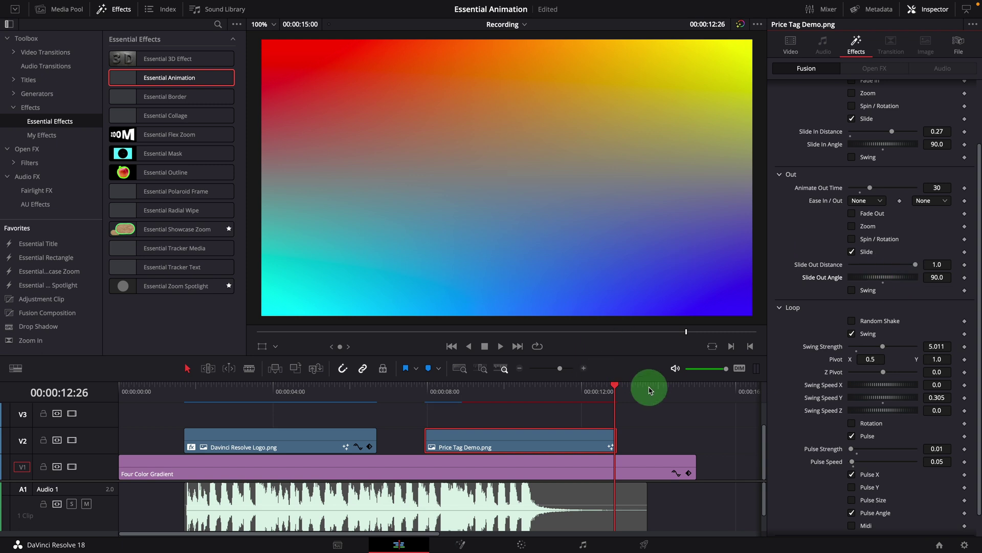
left_click(617, 390)
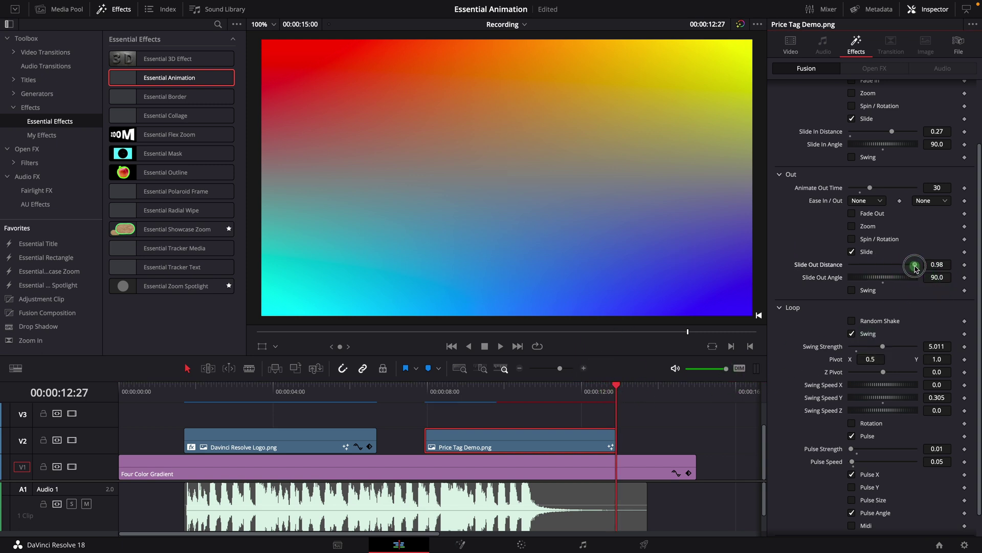
mouse_move(906, 267)
left_mouse_down()
mouse_move(881, 264)
mouse_move(892, 265)
left_mouse_up()
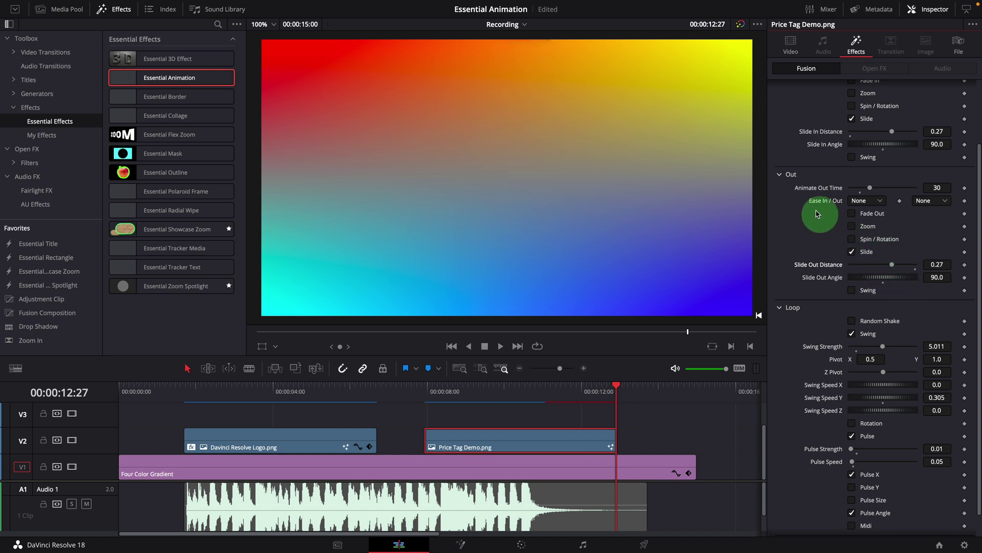
Step: Set the Out animation's Ease In to Expo and the Animate In Time to 30
left_click(875, 204)
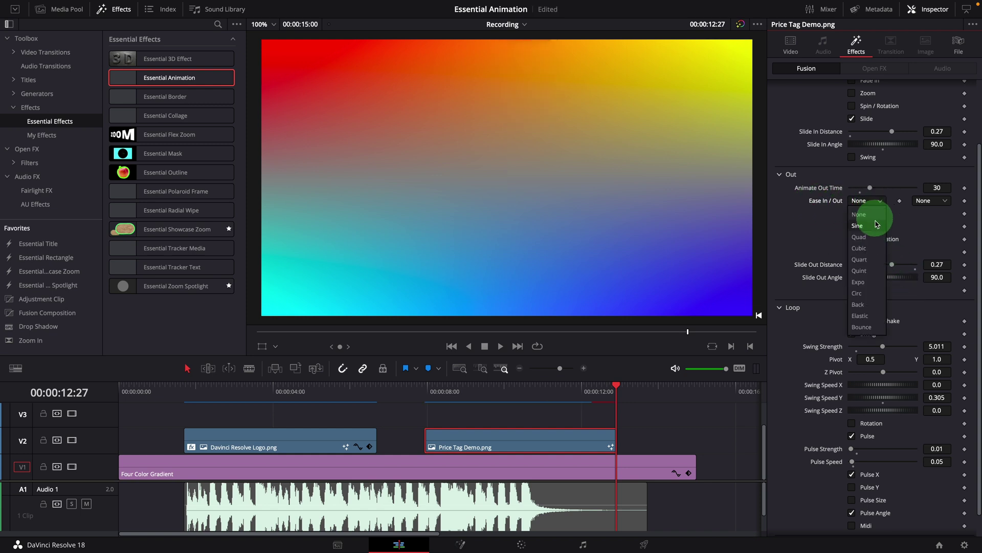
left_click(863, 282)
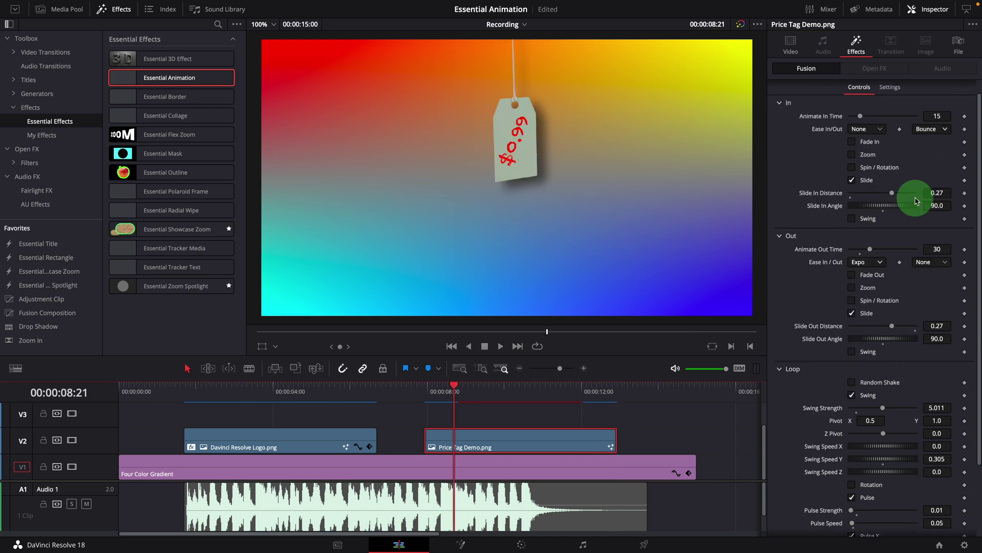
left_click(933, 115)
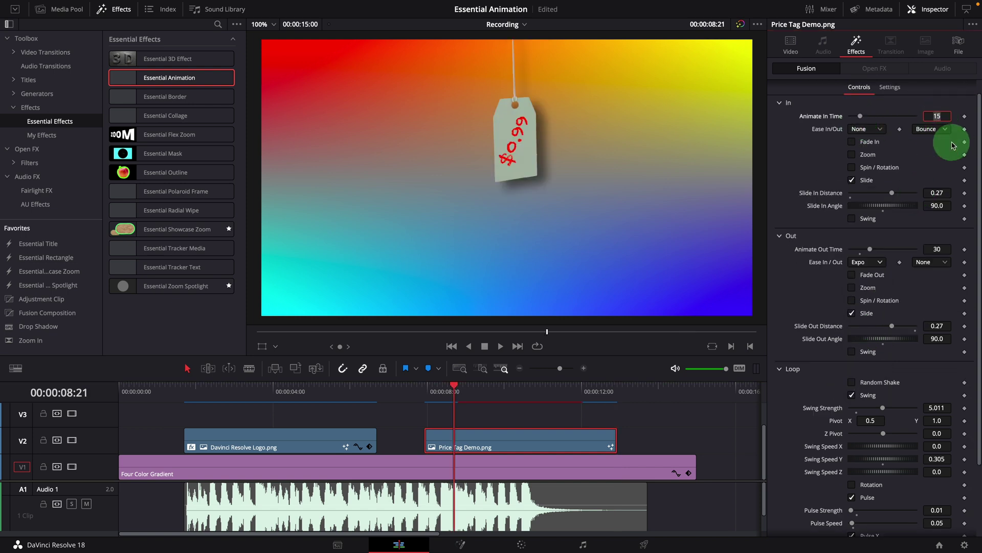
type("30")
key("Return")
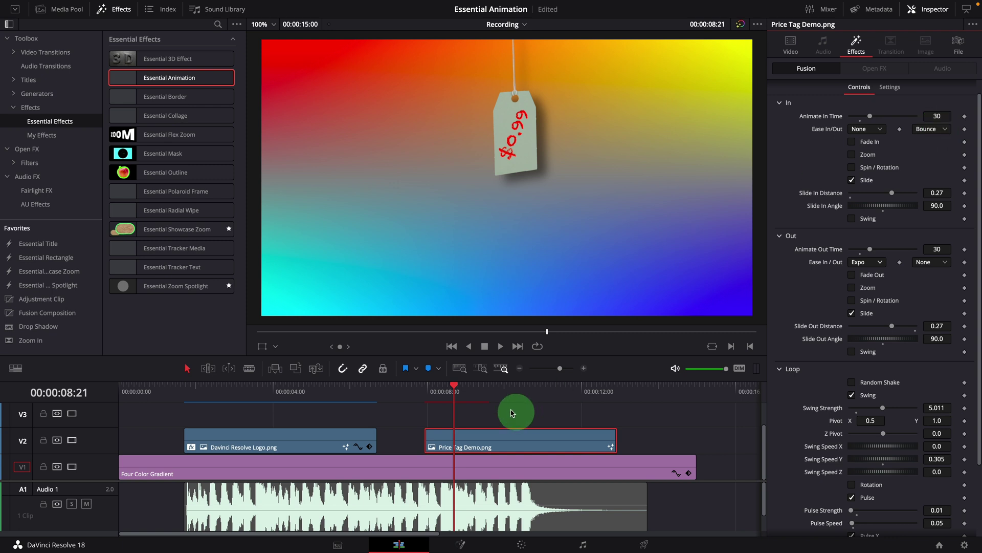
Step: Replay the price tag clip from just before its start to check the slide in and out
left_click(422, 393)
key("space")
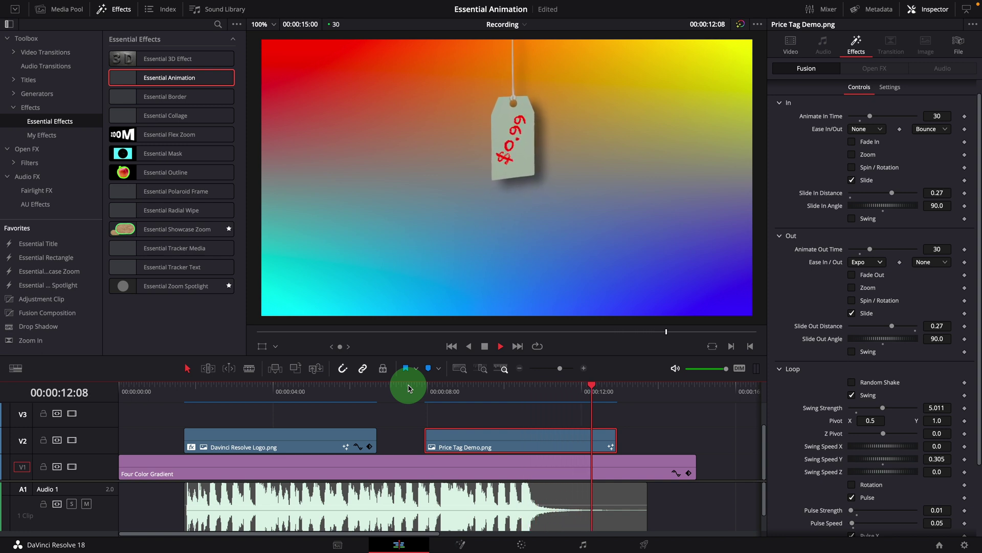
key("space")
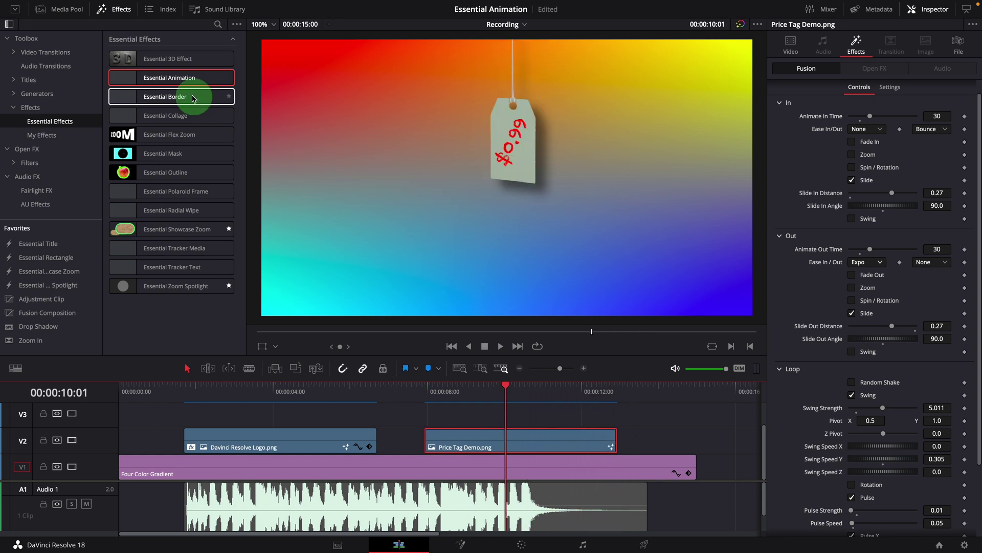
Step: Add a second Essential Animation effect to the price tag clip and show its controls
left_click_drag(193, 98, 471, 164)
scroll(854, 290, "down", 3)
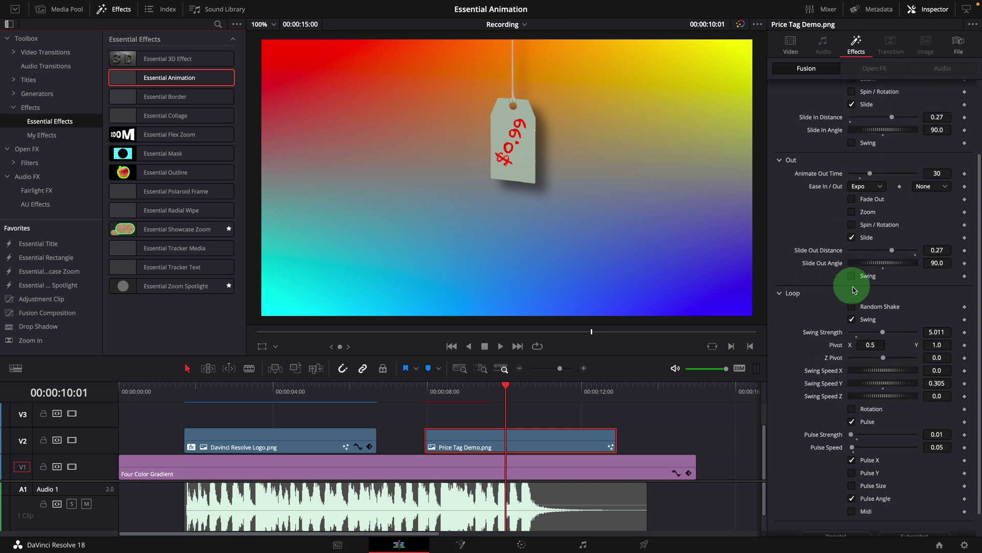
scroll(853, 290, "down", 2)
left_click(833, 529)
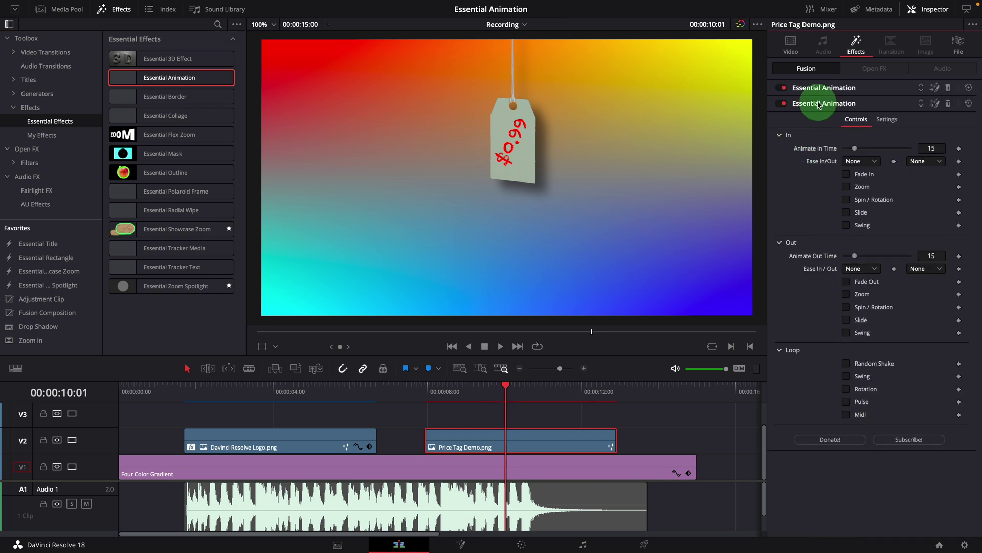
Step: Enable the Loop Swing in the second Essential Animation with Swing Speed Z at 0.5 and replay the price tag
left_click(846, 376)
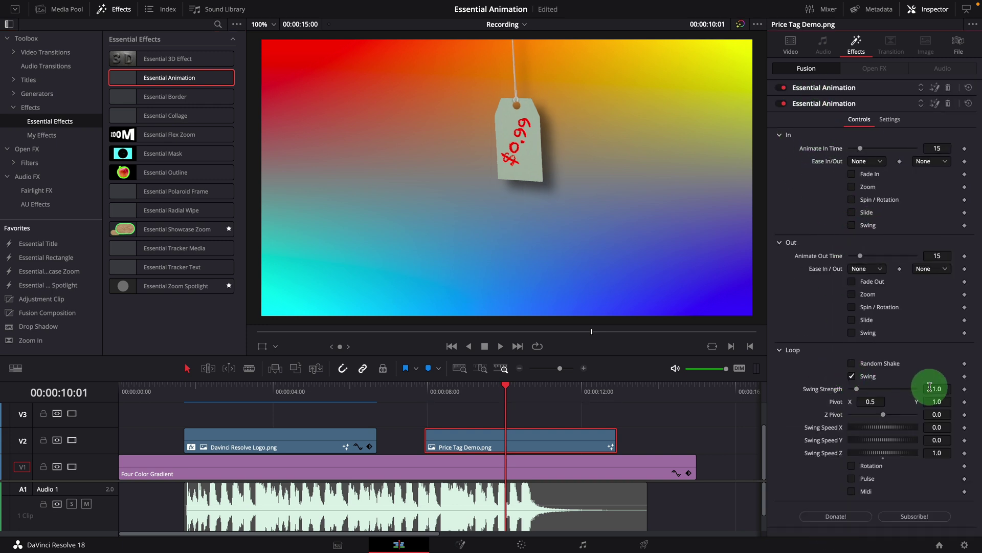
left_click(414, 389)
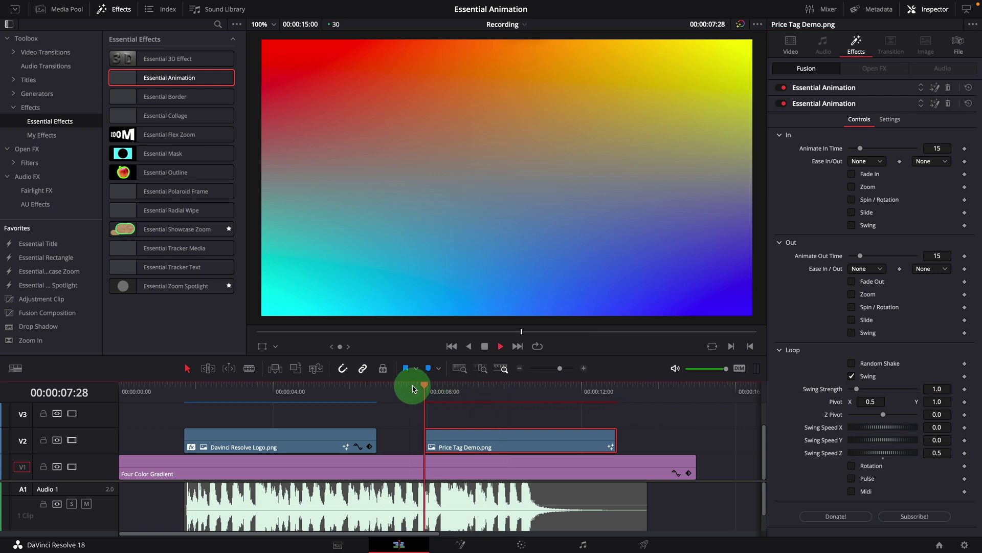
key("space")
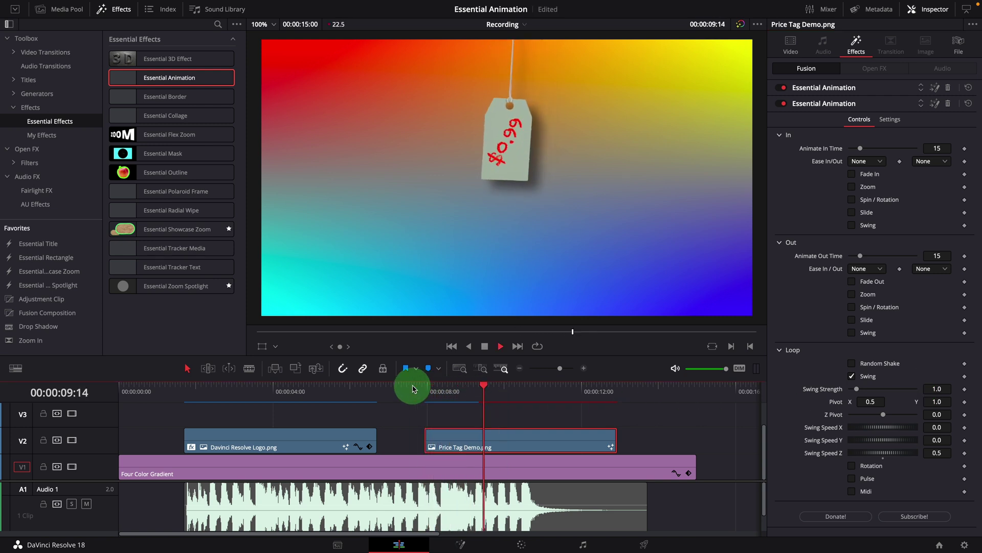